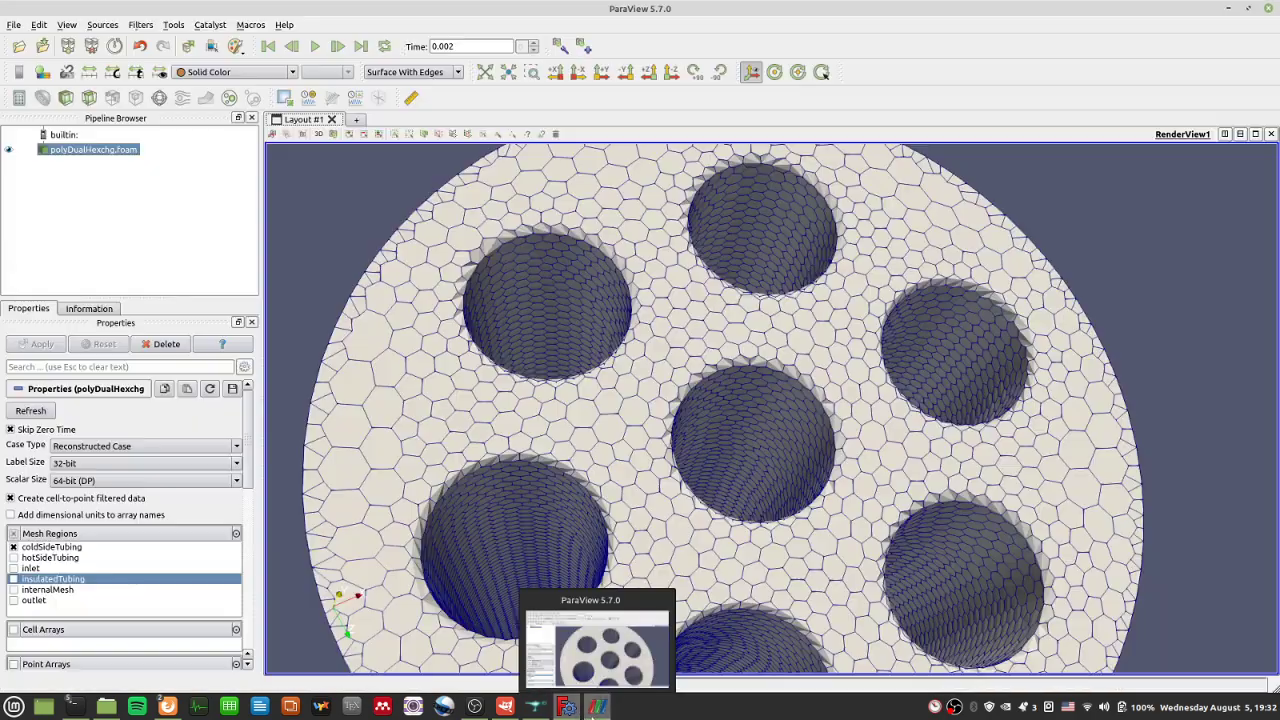
Step: Check the Courant Number lines in the solver log, then bring up the FOAM FATAL IO ERROR terminal
mouse_move(72, 710)
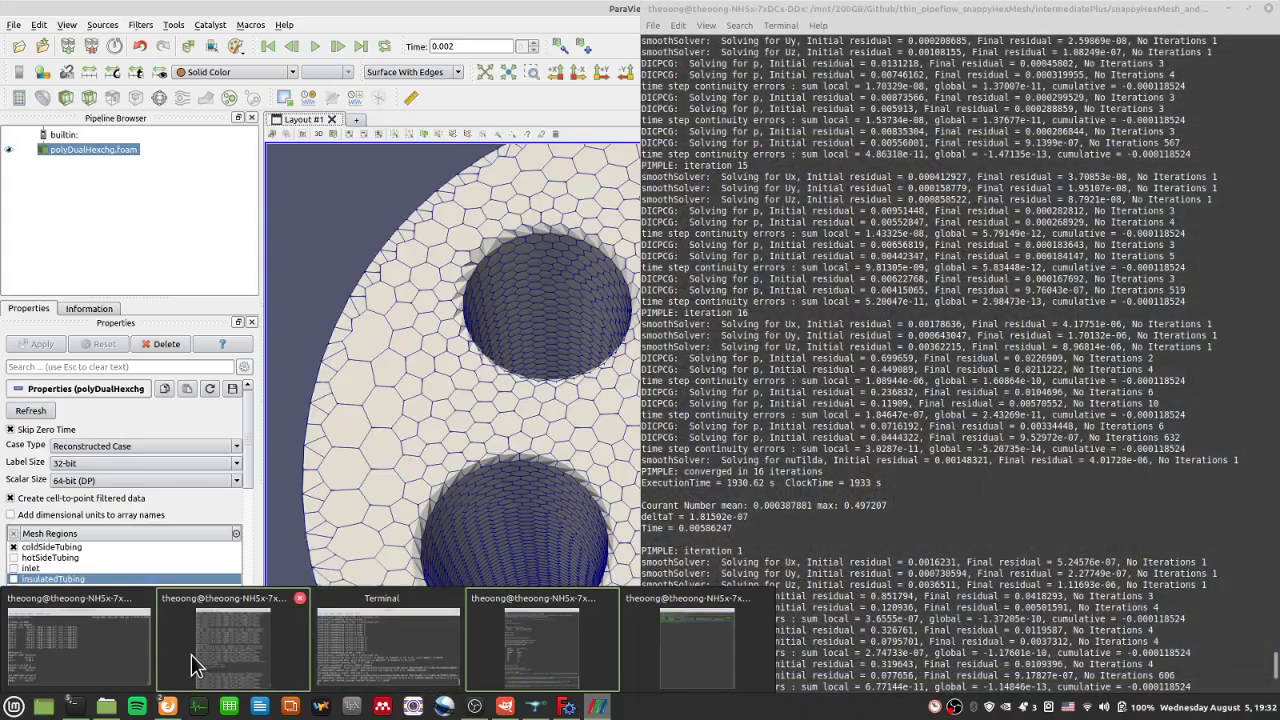
click(191, 654)
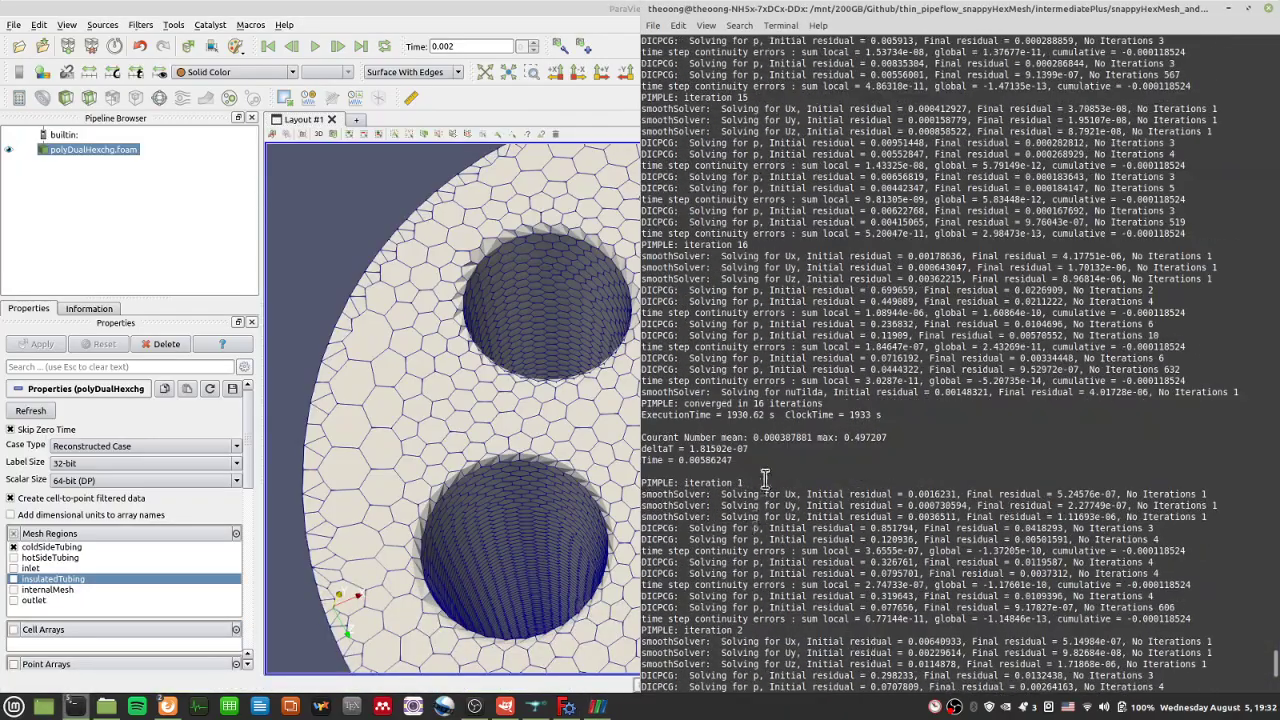
drag(765, 470, 662, 424)
click(730, 461)
drag(641, 437, 873, 438)
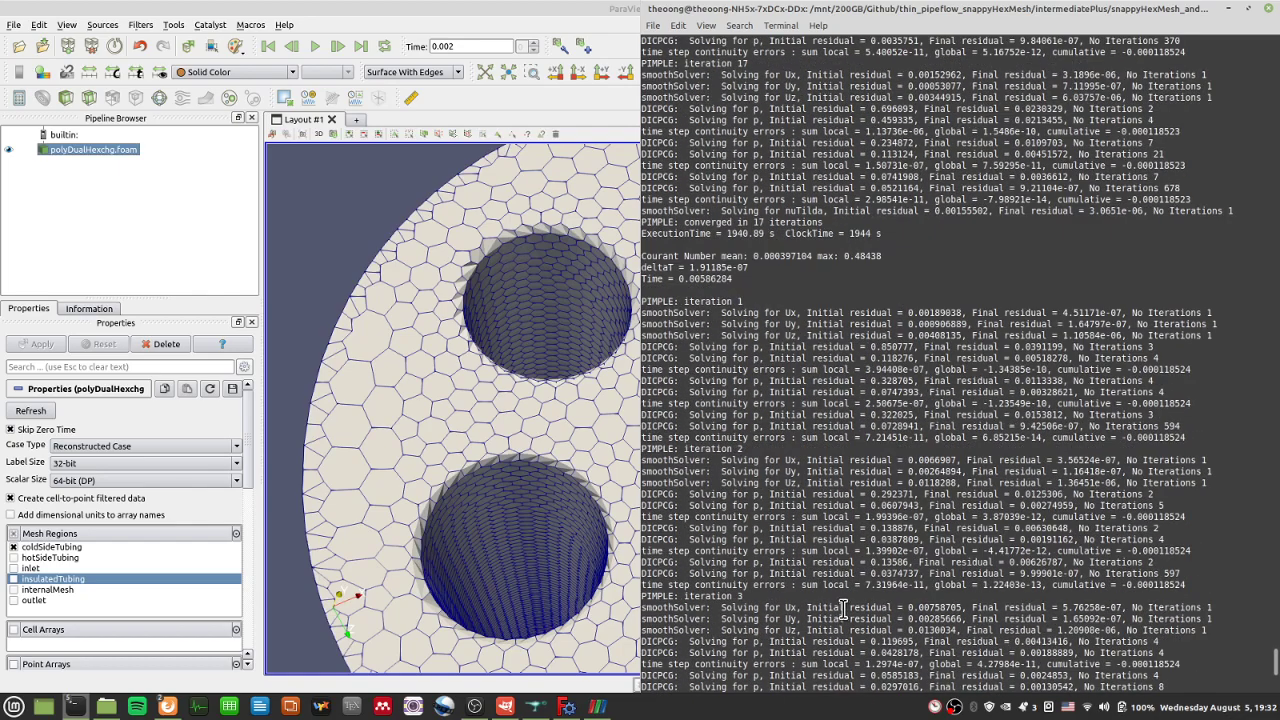
mouse_move(74, 706)
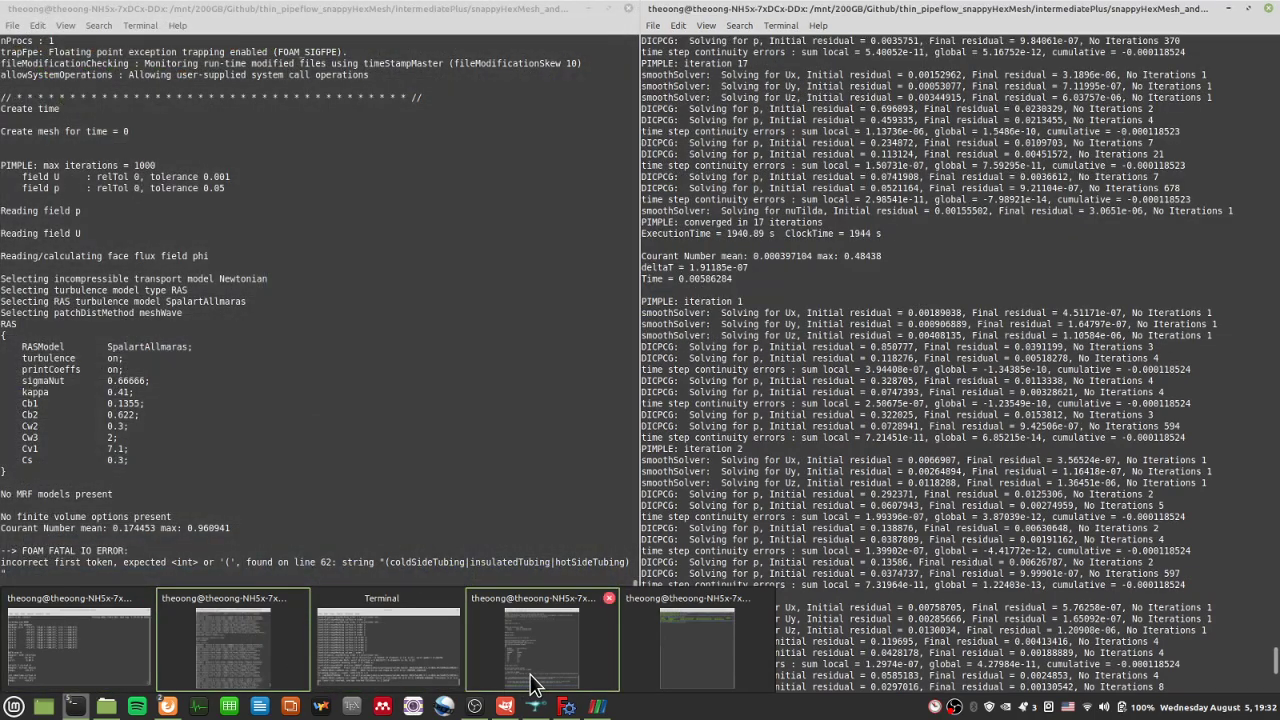
click(534, 660)
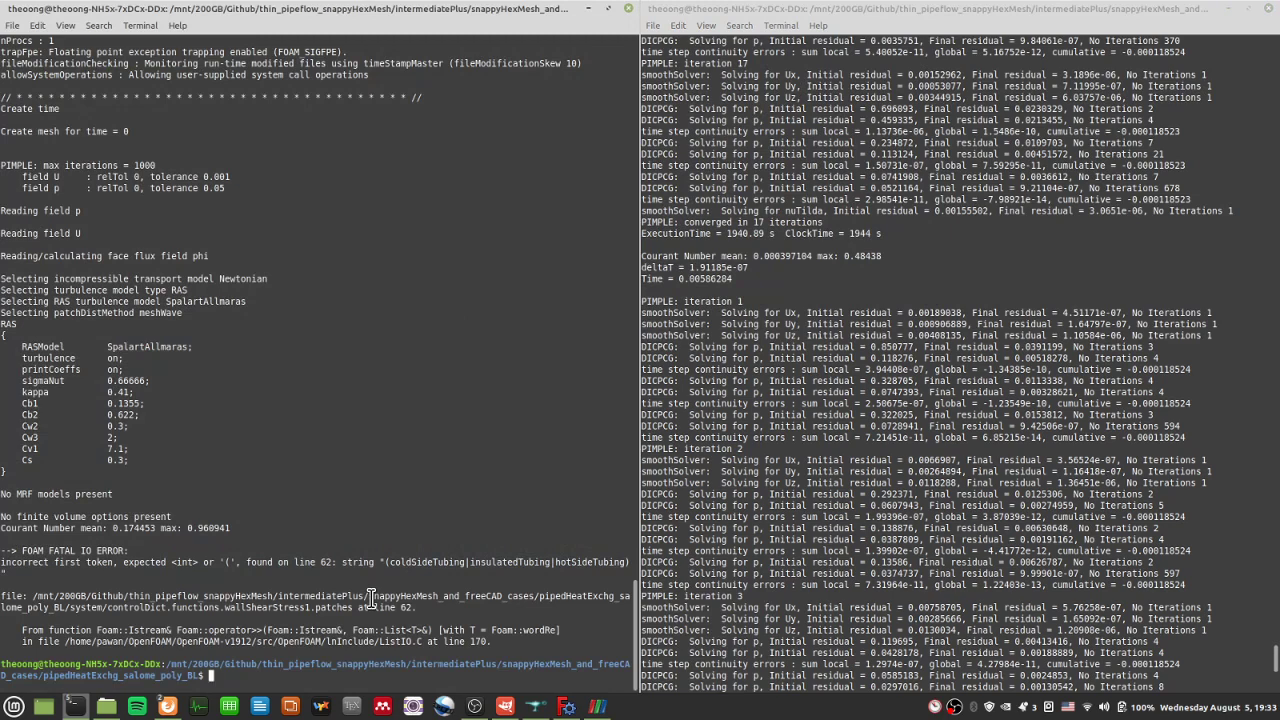
drag(184, 527, 275, 645)
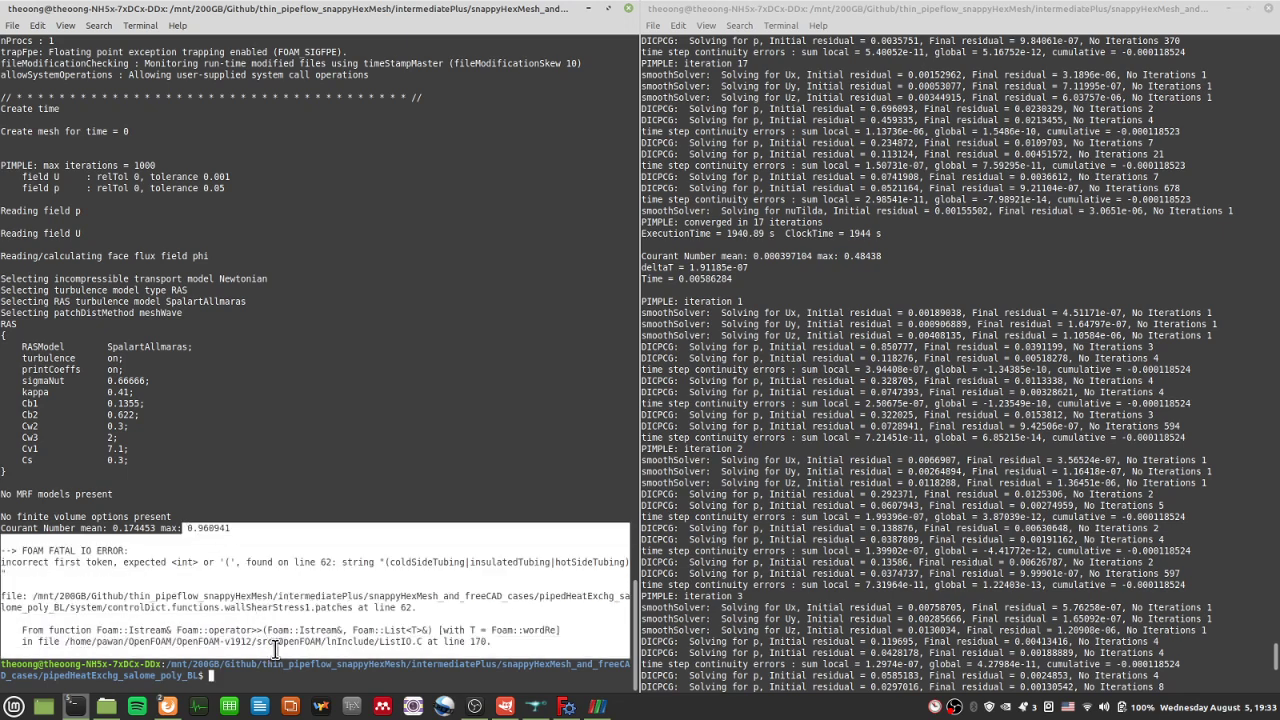
click(275, 647)
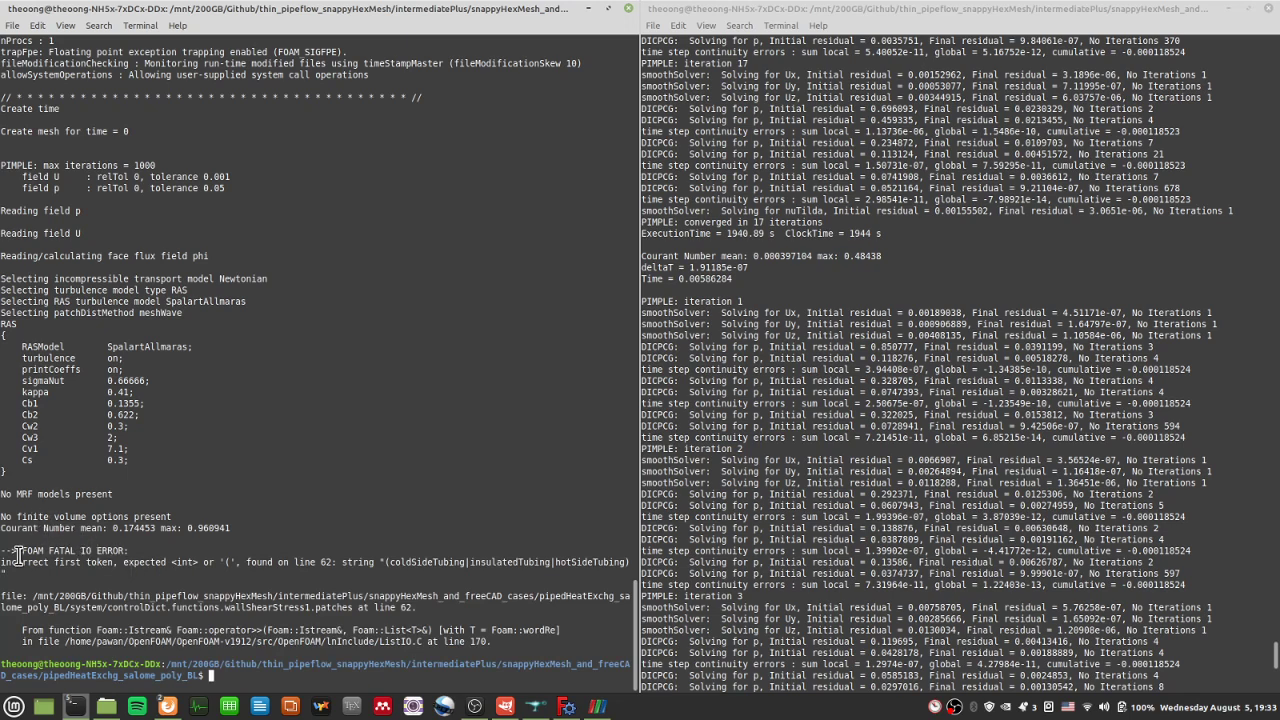
drag(1, 528, 212, 529)
click(194, 572)
drag(3, 562, 229, 563)
click(255, 582)
drag(352, 596, 157, 607)
click(370, 497)
Step: Open system/controlDict in vi and delete the quote before (coldSideTubing on line 62
text(vi system/controlDict)
key(Return)
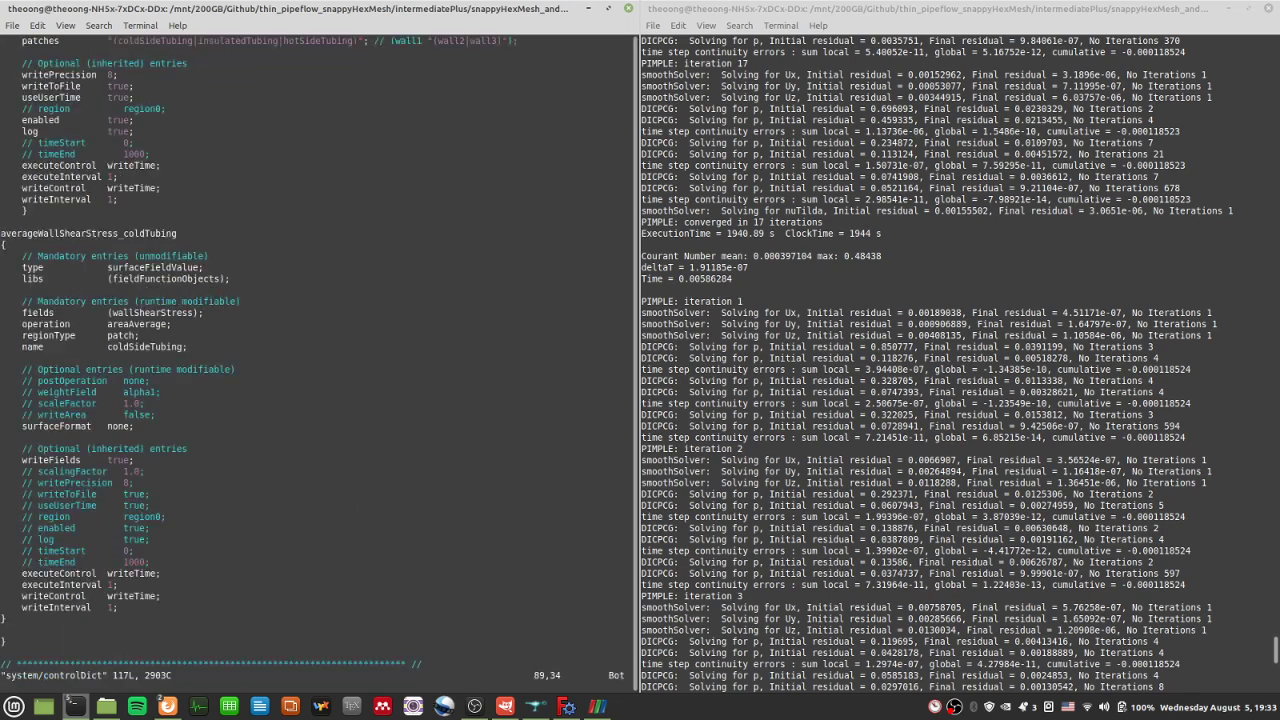
key(braceleft)
key(braceleft)
key(braceleft)
key(braceleft)
key(braceleft)
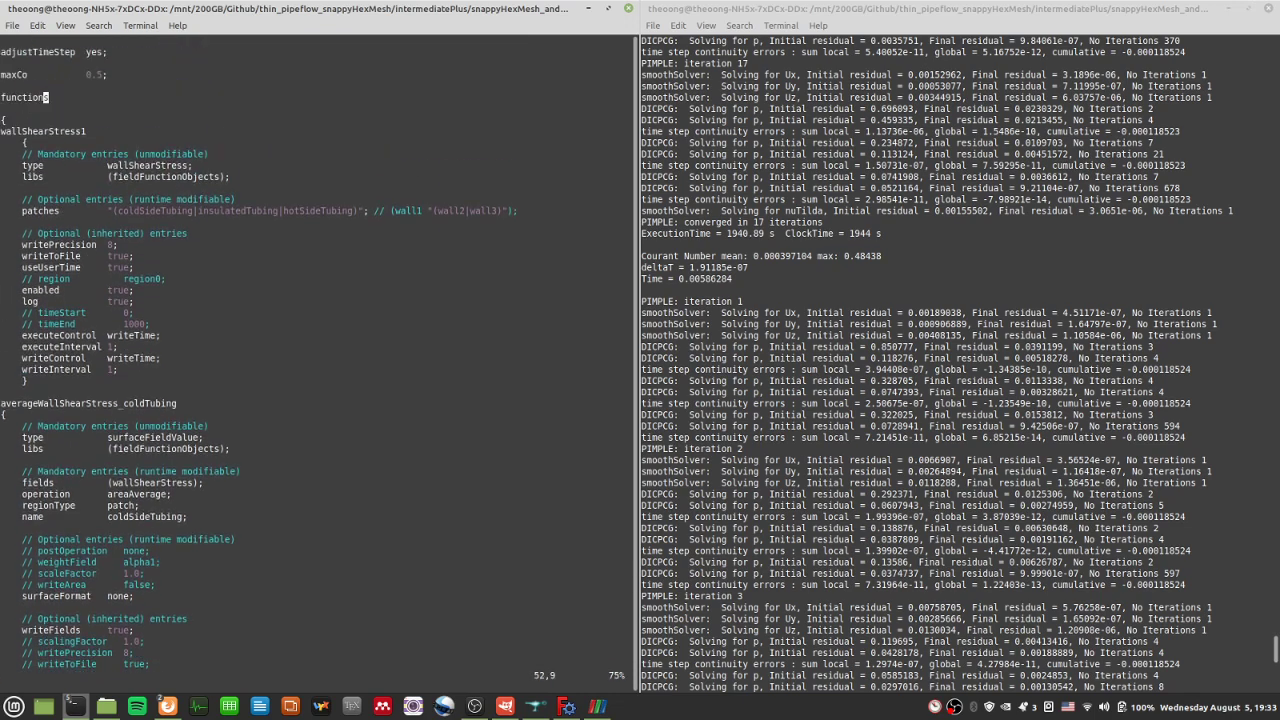
key(j)
key(j)
key(j)
key(j)
key(j)
key(j)
key(j)
key(j)
key(j)
key(j)
key(k)
key(f)
key(()
key(l)
key(l)
key(h)
key(h)
key(h)
key(h)
key(h)
key(x)
Step: Remove the quote after hotSideTubing), keeping the closing parenthesis, and save controlDict with :wq
key(f)
key(bar)
key(semicolon)
key(f)
key(parenright)
key(W)
key(i)
key(Left)
key(Left)
key(BackSpace)
key(BackSpace)
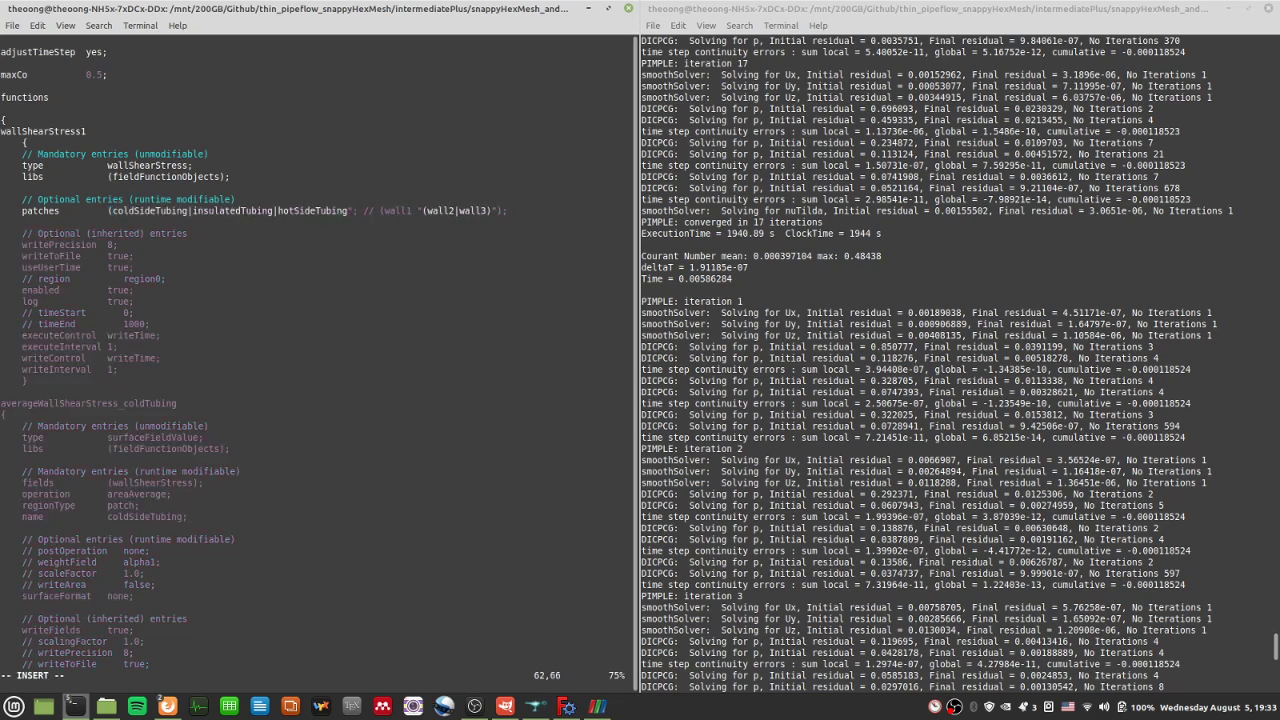
key(Escape)
key(u)
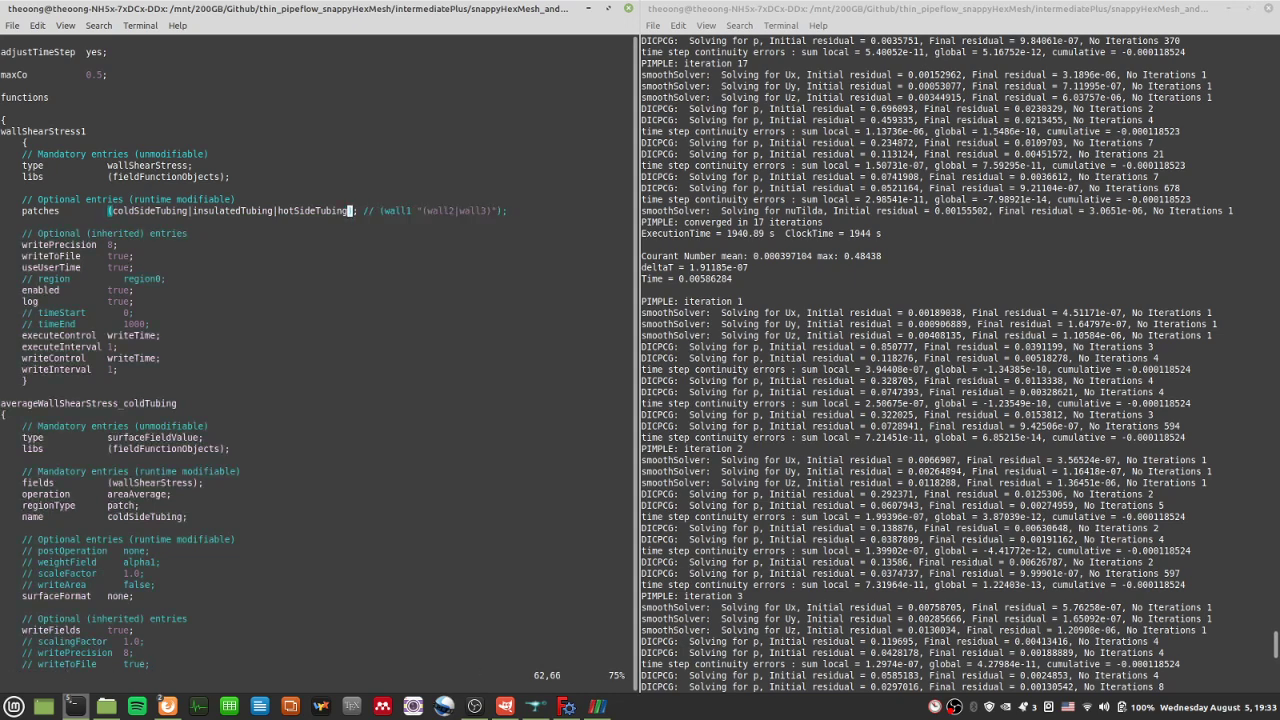
text(:wq)
key(Return)
Step: List the case directory and relaunch pimpleFoam
text(l)
key(Return)
text(pimpleFoam)
key(Return)
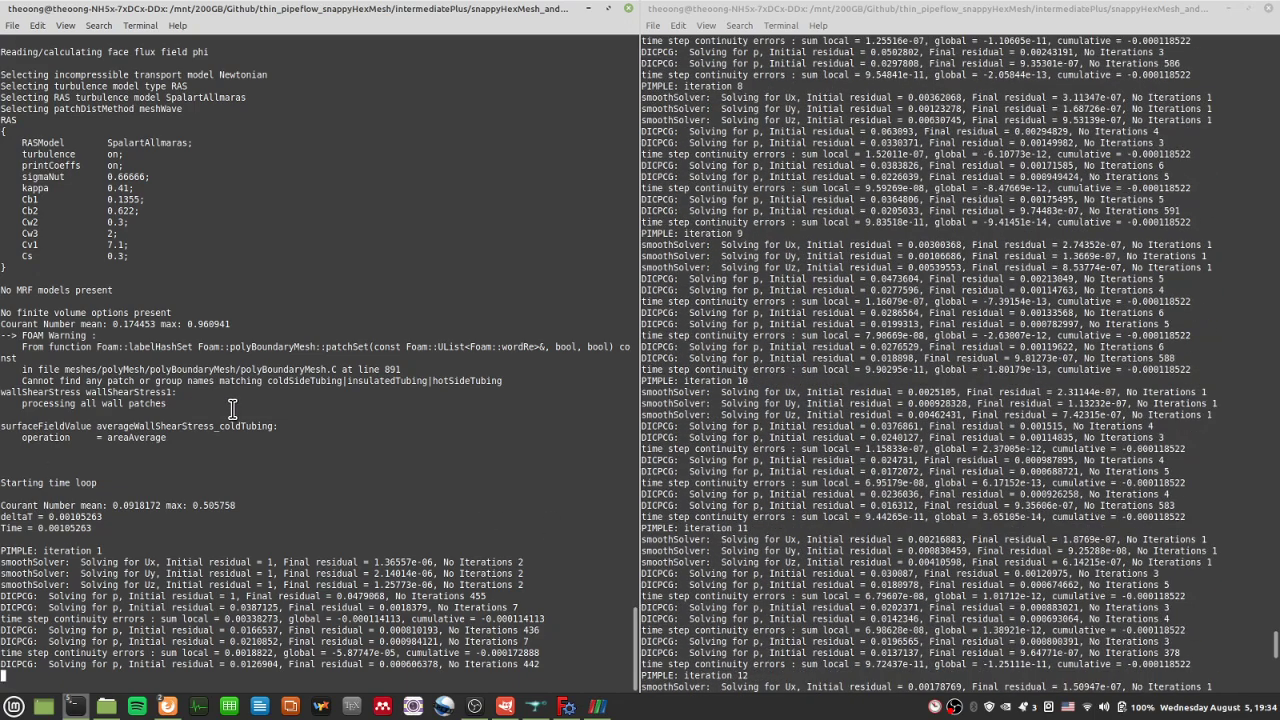
Step: Stop the running solver with Ctrl+C and move into the system/ directory
key(ctrl+c)
text(l)
key(Return)
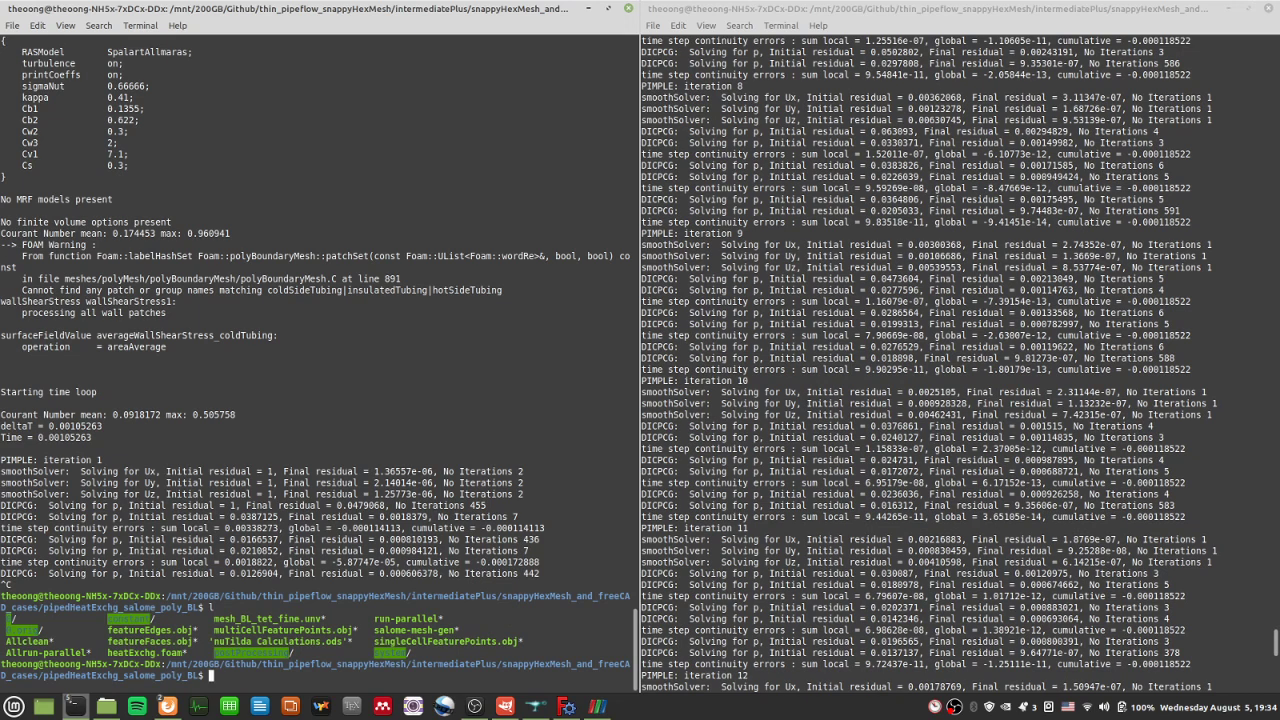
text(cd system/)
key(Return)
text(lome_poly_BL/system$)
key(Return)
Step: Delete the snappyHexMeshDict* files from system/
text(vi )
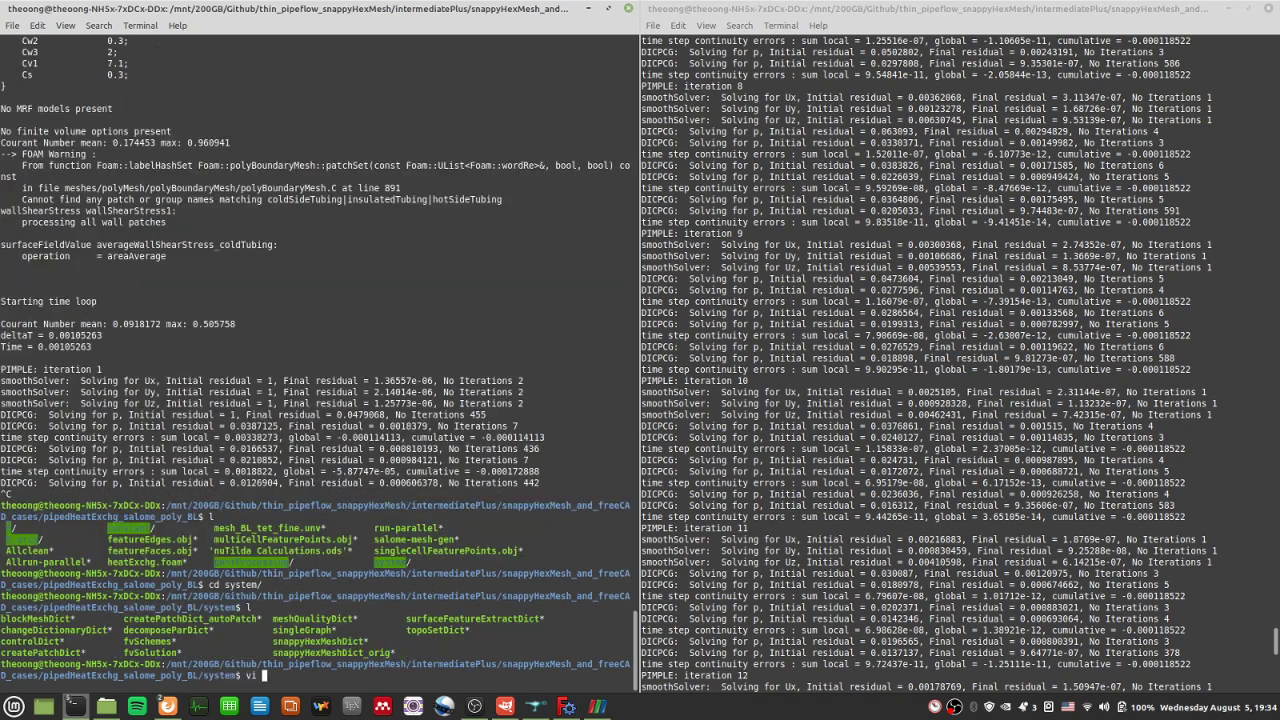
text(sn)
key(BackSpace)
key(BackSpace)
key(BackSpace)
key(BackSpace)
key(BackSpace)
text(rm -rf snappyHexMeshDict*)
key(Return)
text(l)
key(Return)
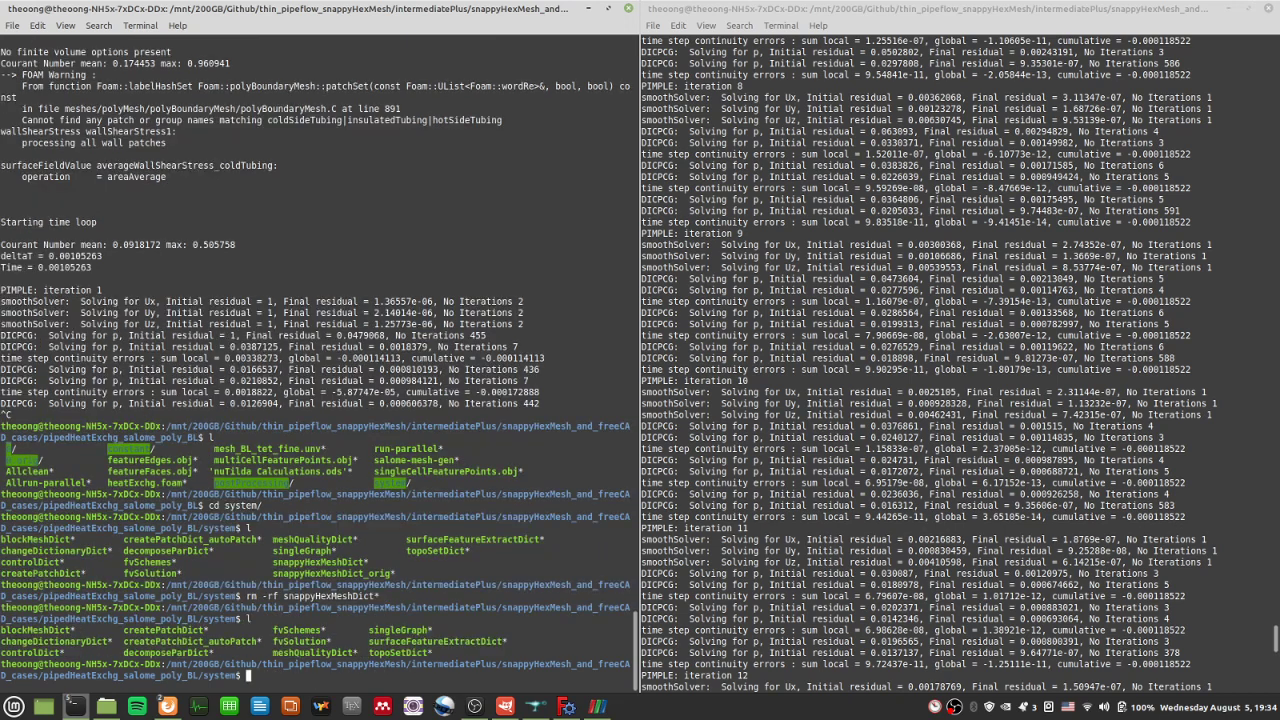
Step: Delete the createPatchDict* files and surfaceFeatureExtractDict as well
text(vi)
key(BackSpace)
key(BackSpace)
key(BackSpace)
text(rm -rf createPatchDict*)
key(Return)
text(l)
key(Return)
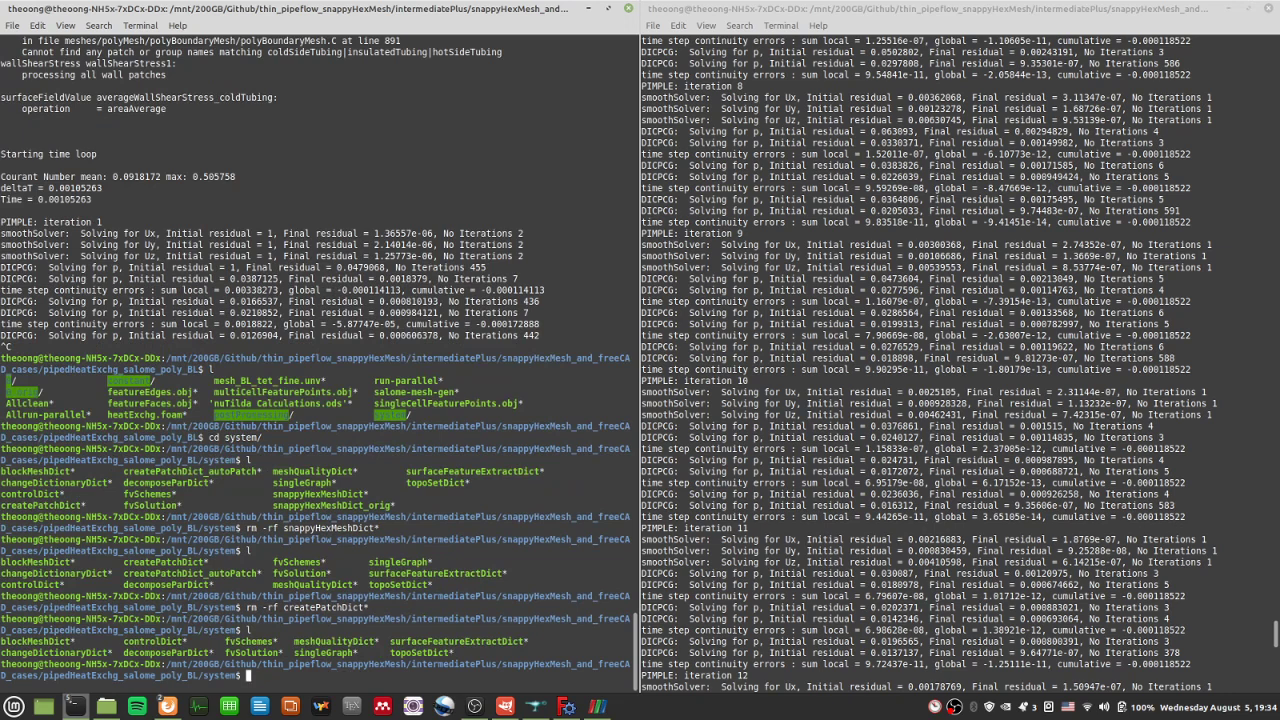
text(rm -rf surfaceFeatureExtractDict)
key(Return)
Step: Change numberOfSubdomains from 12 to 6 in decomposeParDict and save it
text(cd)
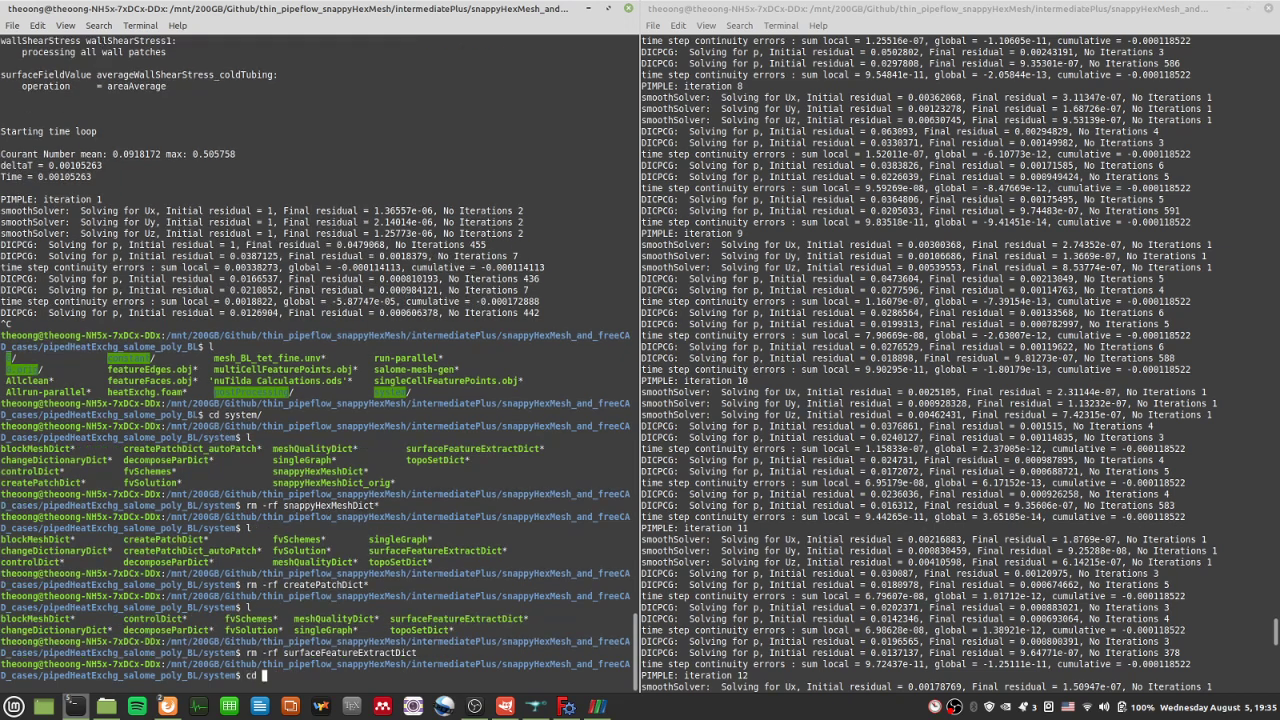
key(BackSpace)
key(BackSpace)
text(vi d)
key(Tab)
key(Return)
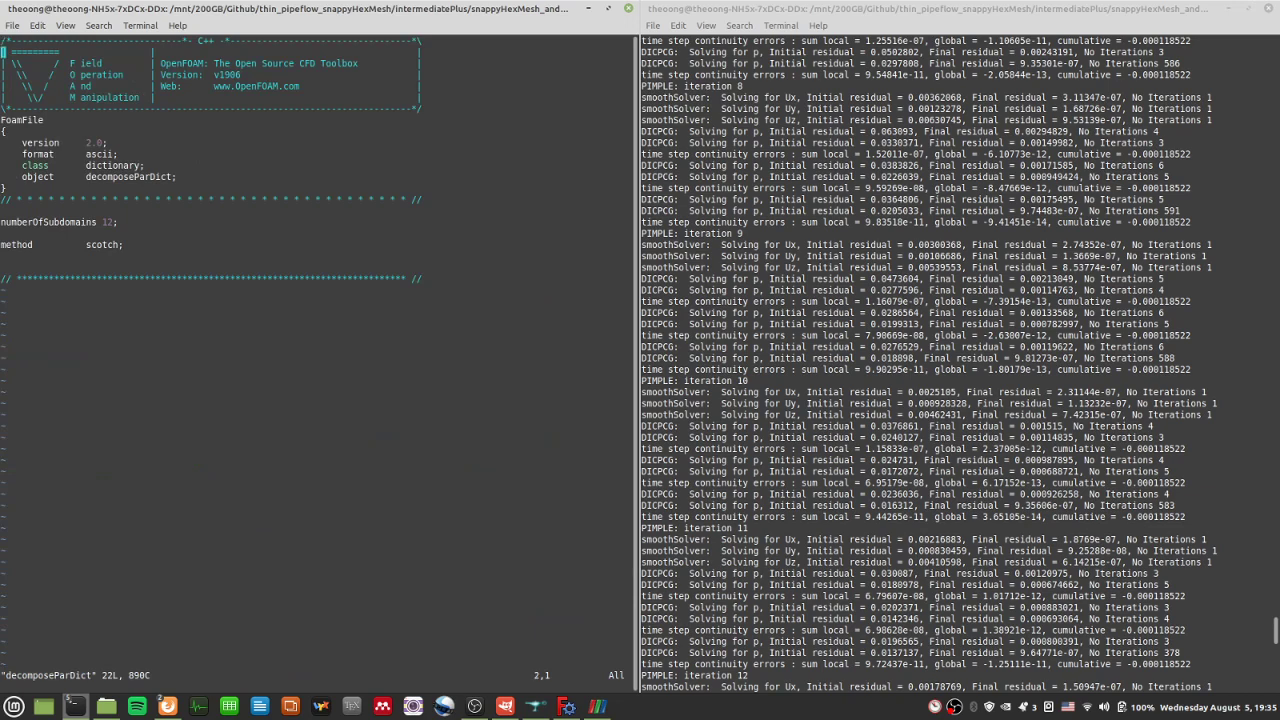
key(j)
key(j)
key(j)
key(j)
key(j)
key(j)
key(j)
key(j)
key(j)
key(j)
key(j)
key(j)
key(j)
key(j)
key(j)
key(w)
text(cw6)
key(Escape)
text(:wq)
key(Return)
Step: Go back up to the case directory and run decomposePar
text(cd .)
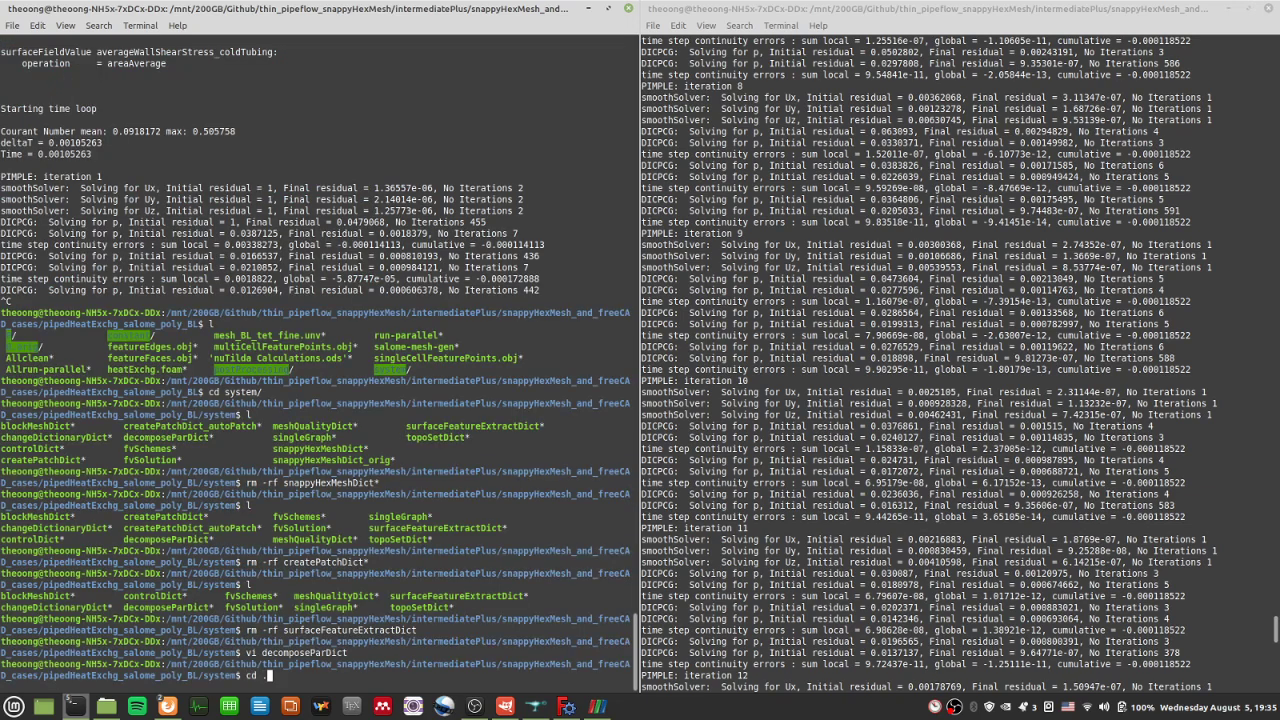
text(.)
key(Return)
text(l)
key(Return)
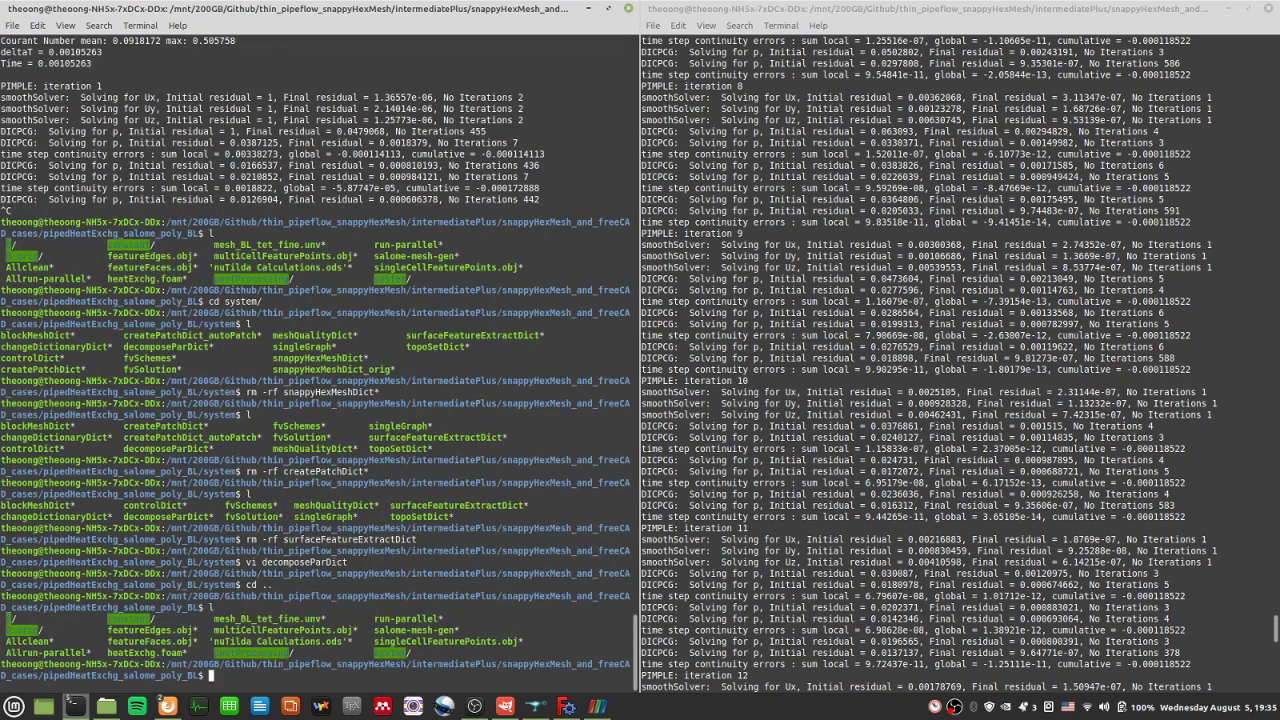
text(decomposePar)
key(Return)
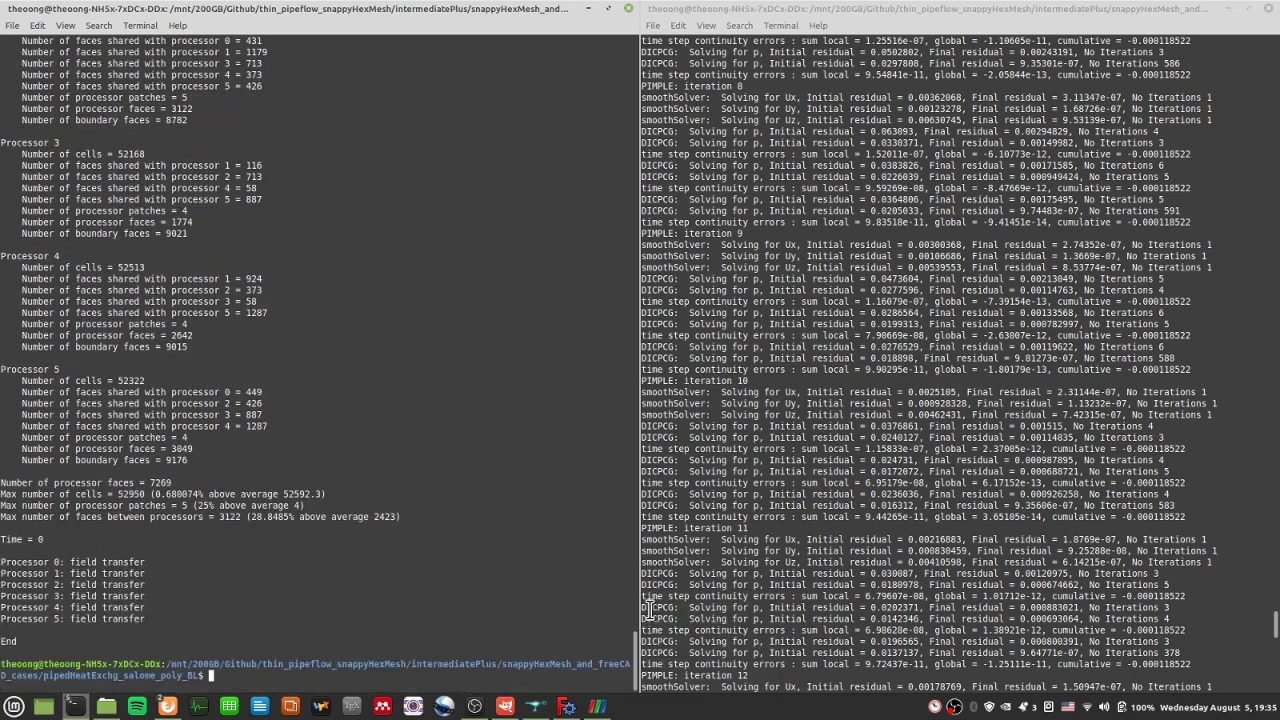
Step: Launch 'mpirun -np 6 pimpleFoam -parallel &' in the background and switch to another terminal
text(mpirun -np 6 pimpleFoam -)
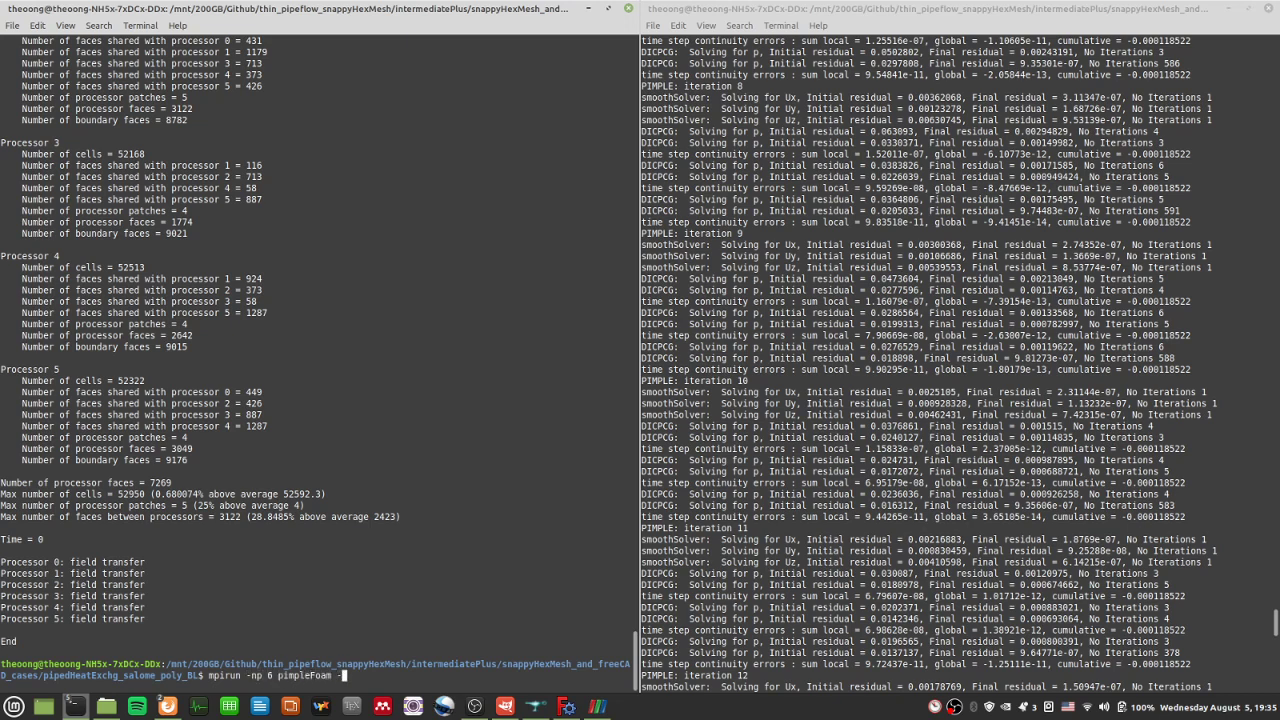
text(parallel &)
key(Return)
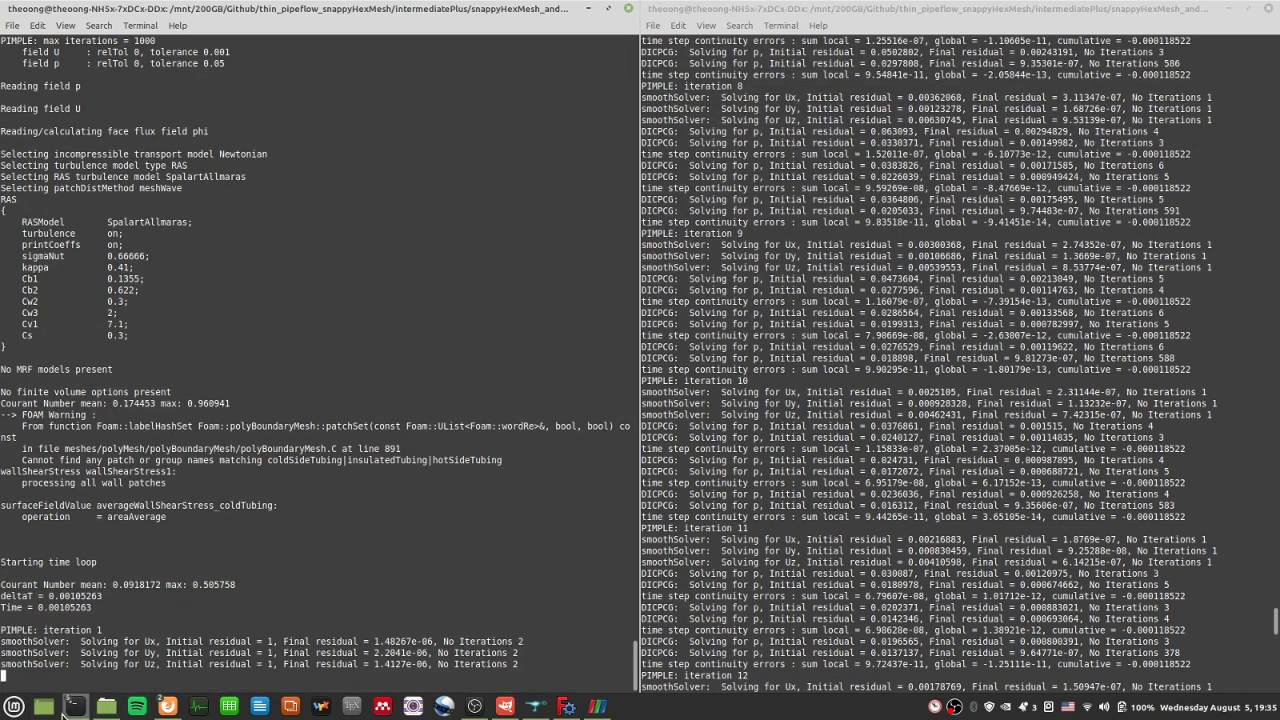
mouse_move(70, 708)
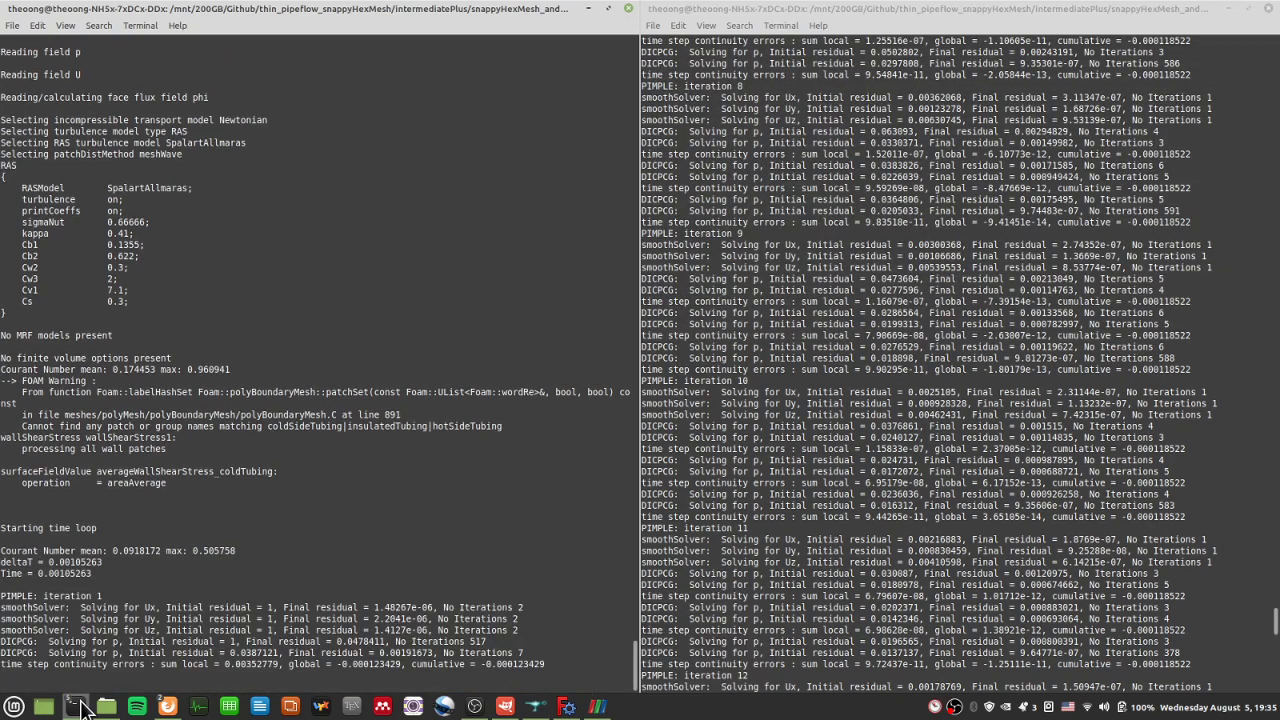
click(586, 675)
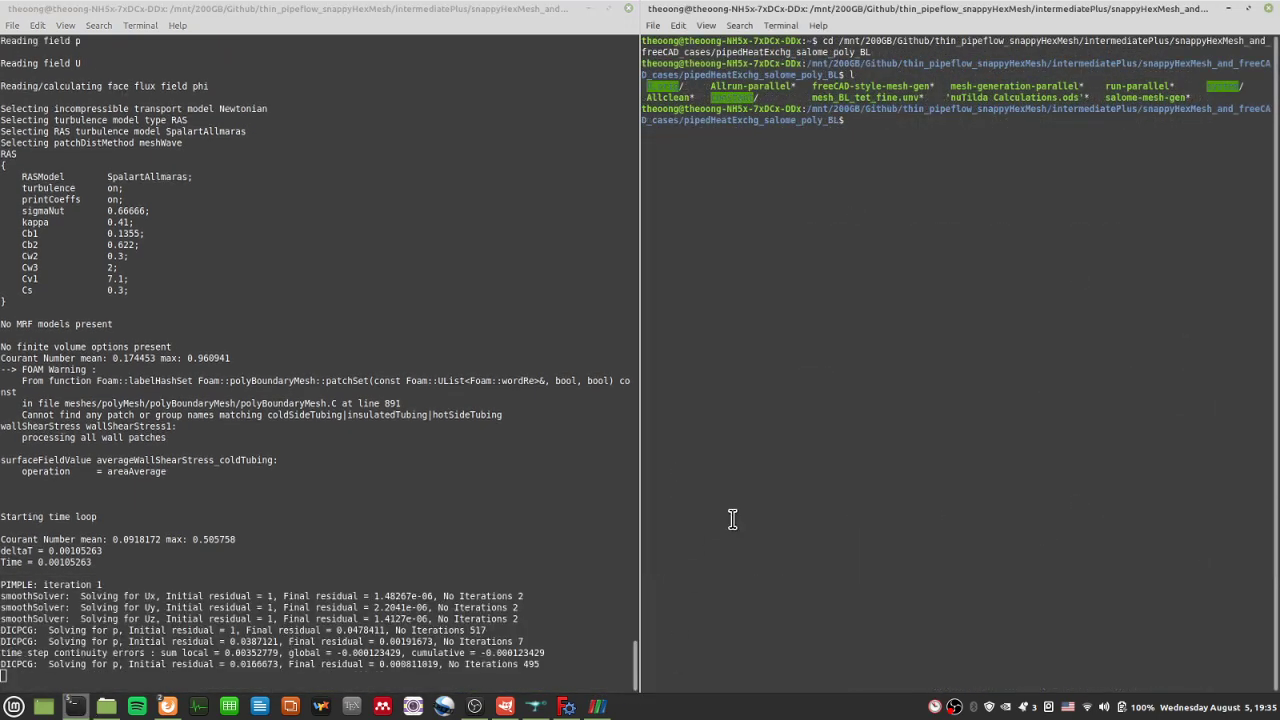
Step: Run 'watch sensors' and highlight the package and core temperature readings
text(watch sensors)
key(Return)
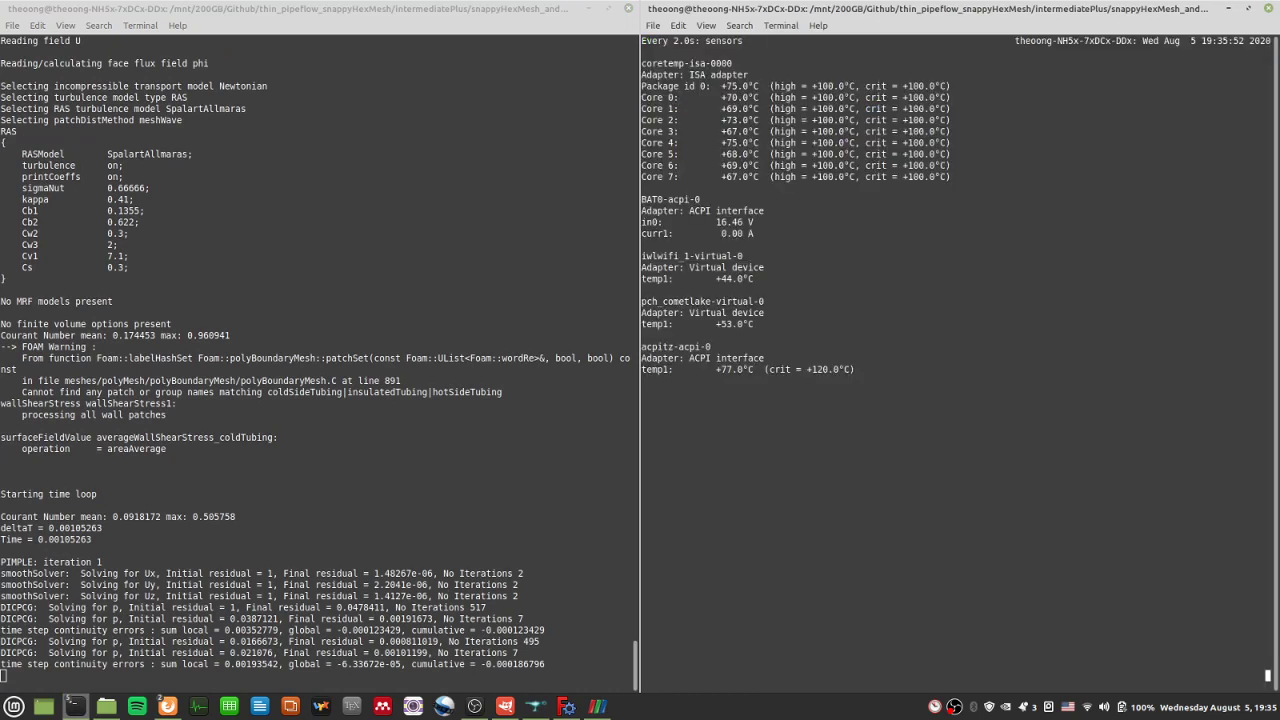
drag(714, 90, 819, 197)
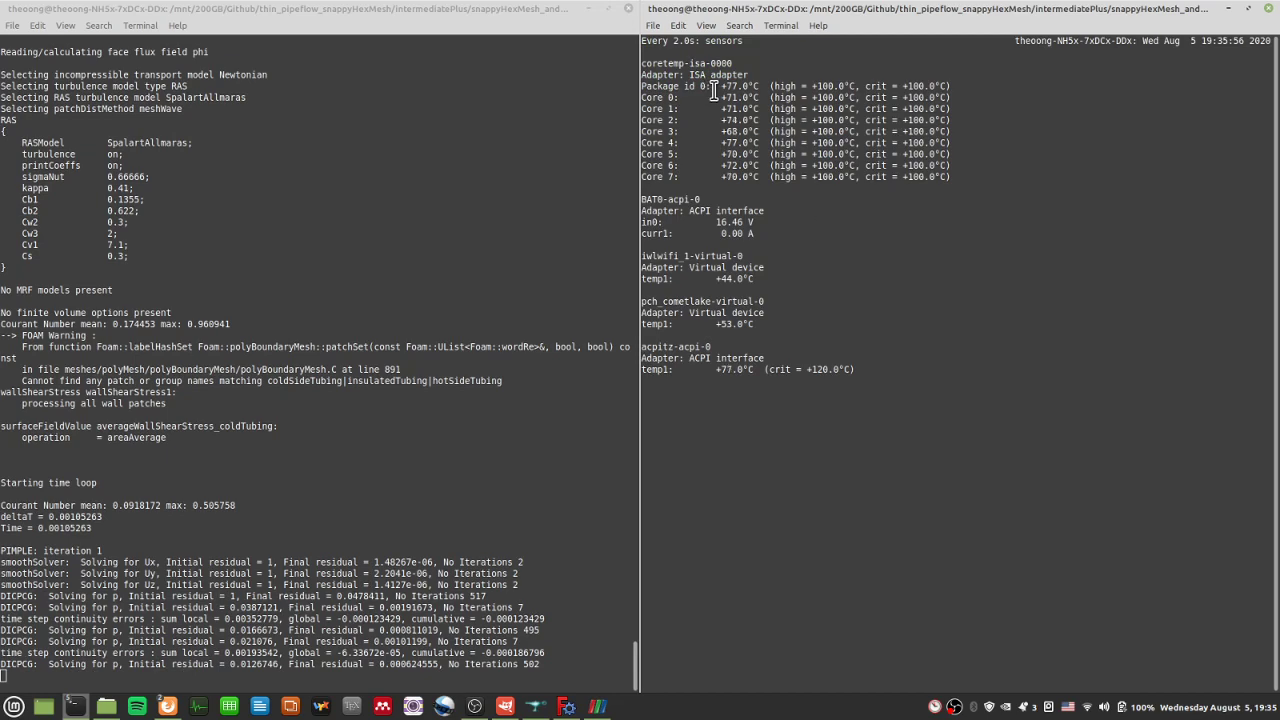
drag(718, 87, 944, 178)
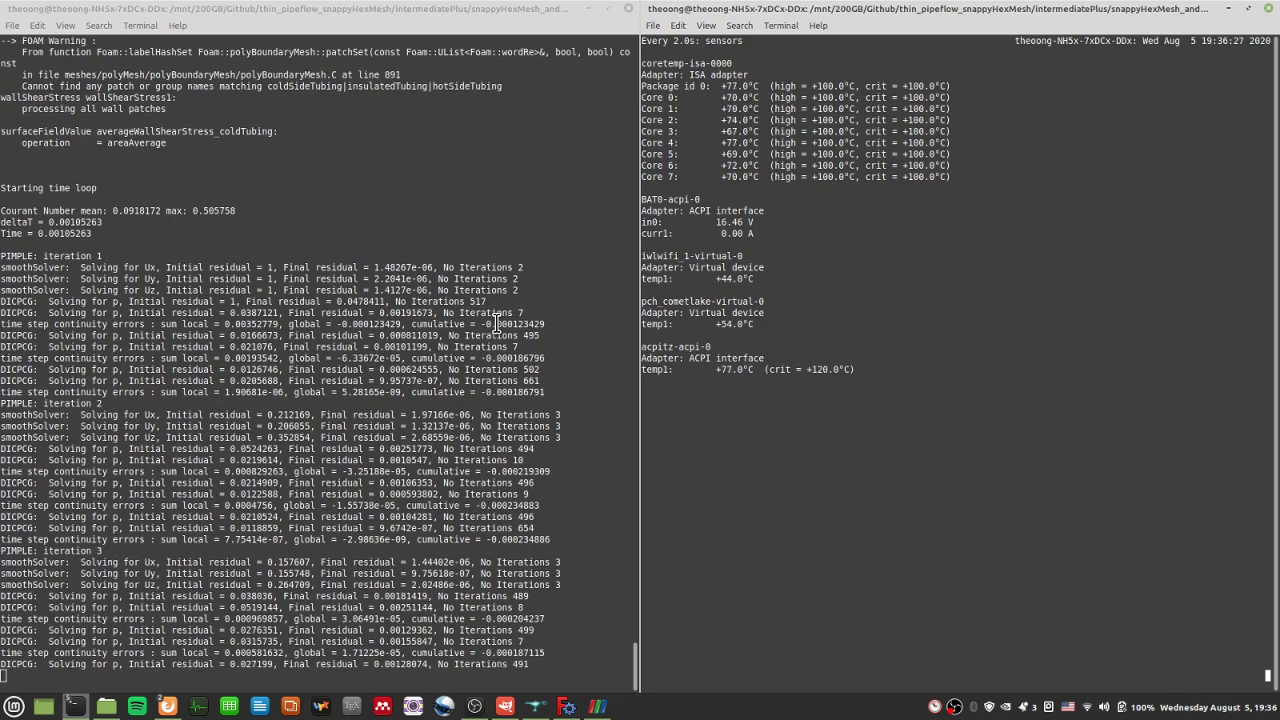
Step: Minimize the three terminal windows and bring up the SALOME Mesh documentation in Firefox
click(588, 8)
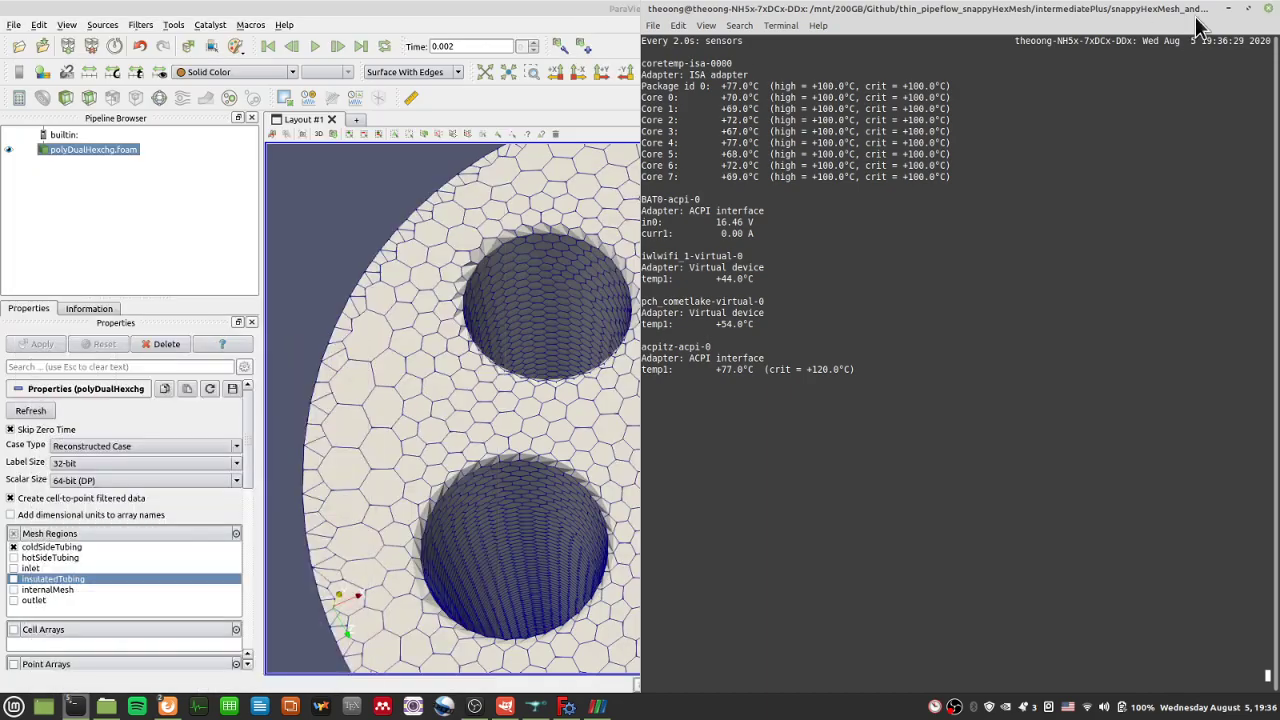
click(1228, 10)
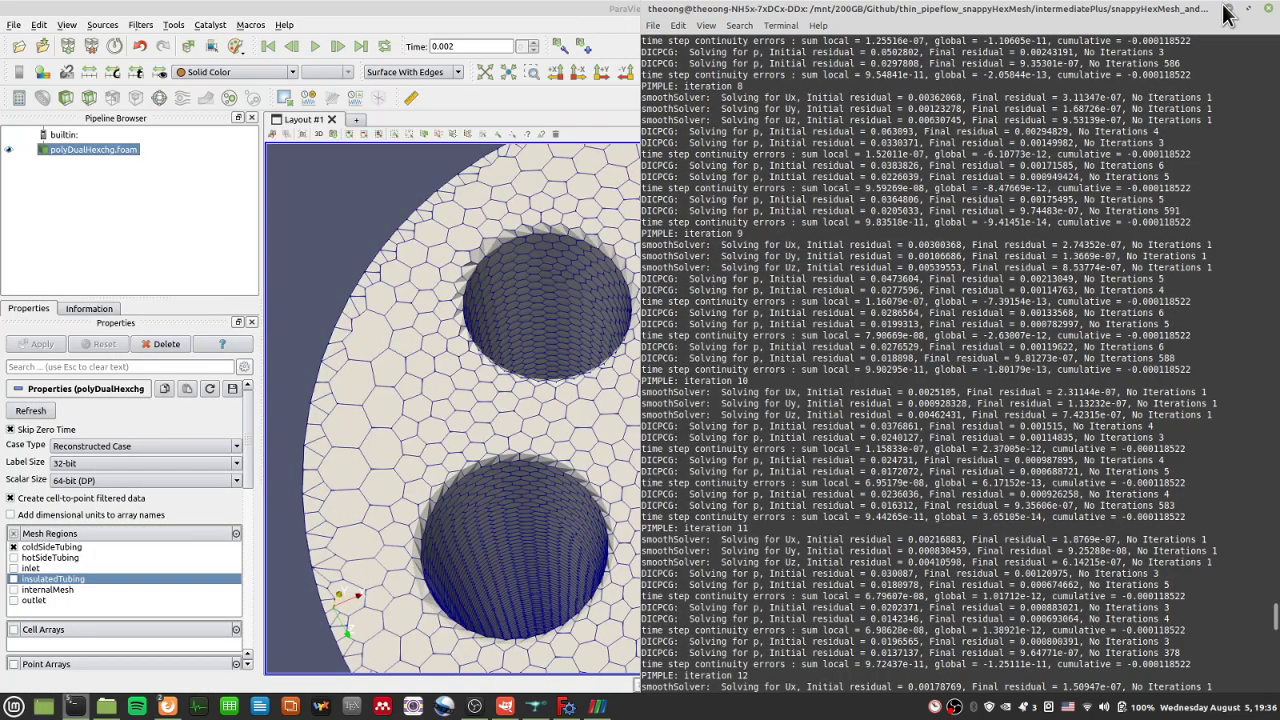
click(1228, 8)
mouse_move(140, 706)
mouse_move(168, 654)
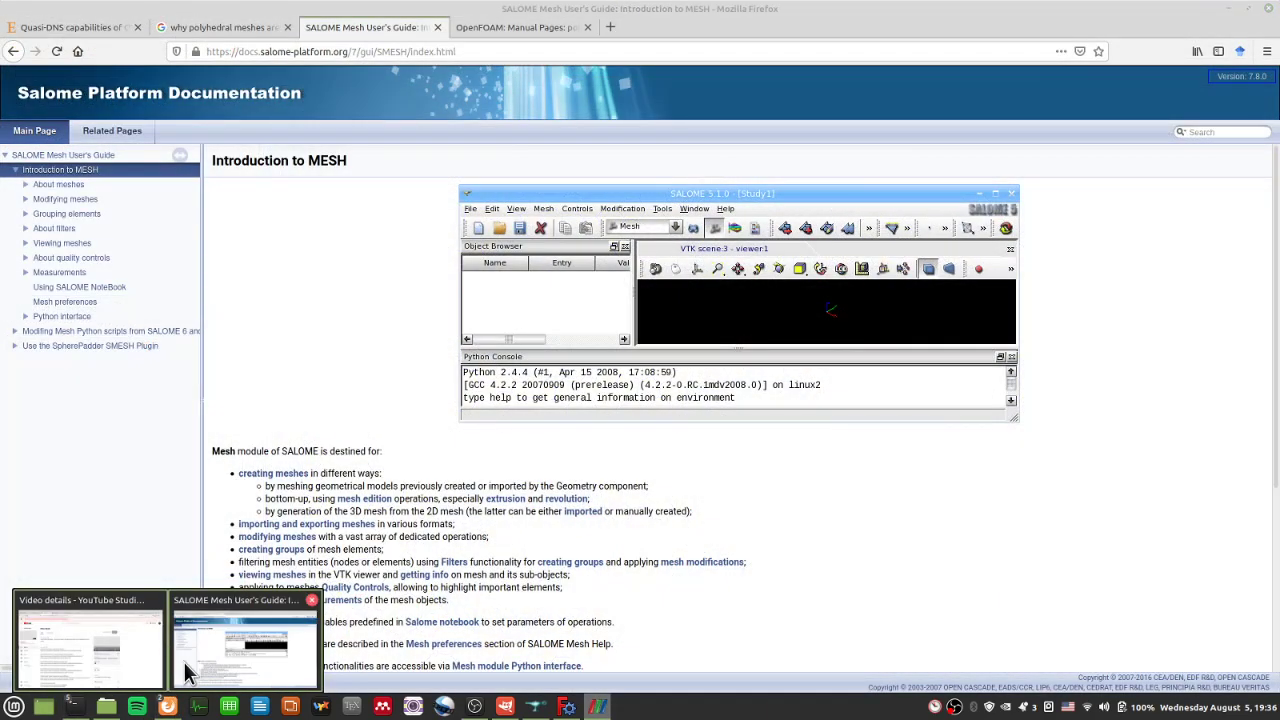
click(184, 662)
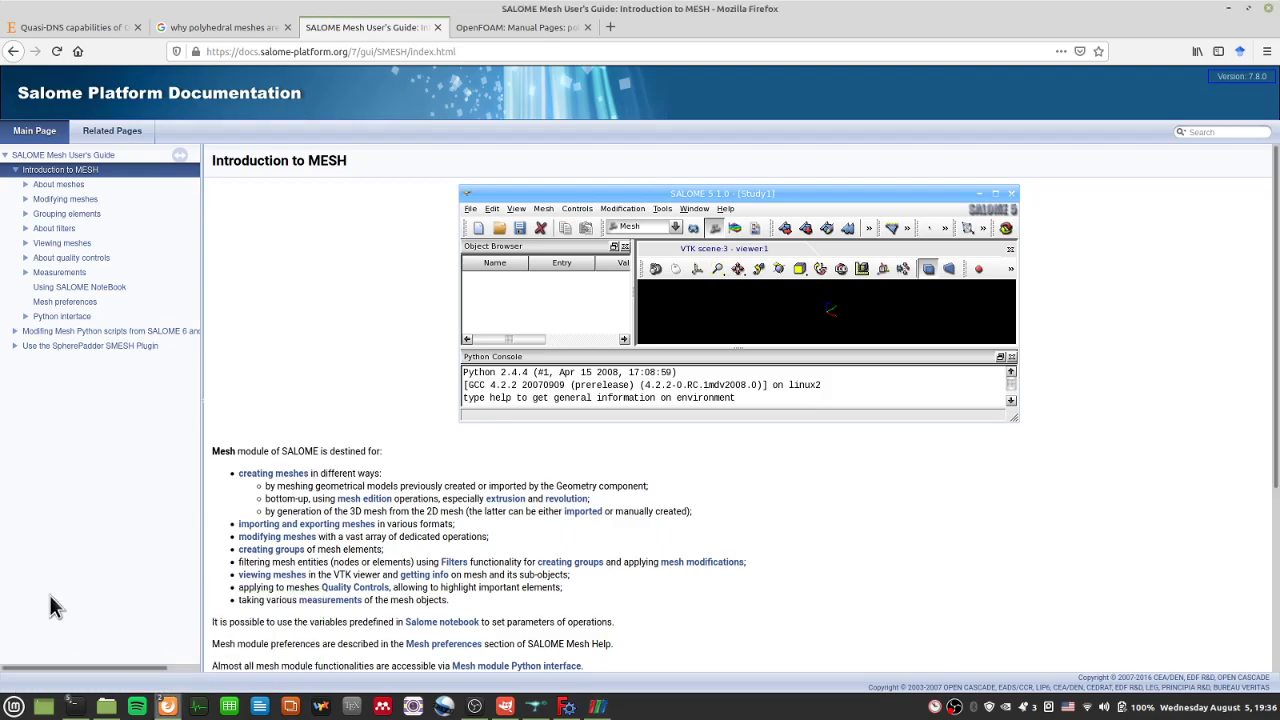
Step: Bring the solver output terminal back to the front
mouse_move(72, 706)
mouse_move(520, 680)
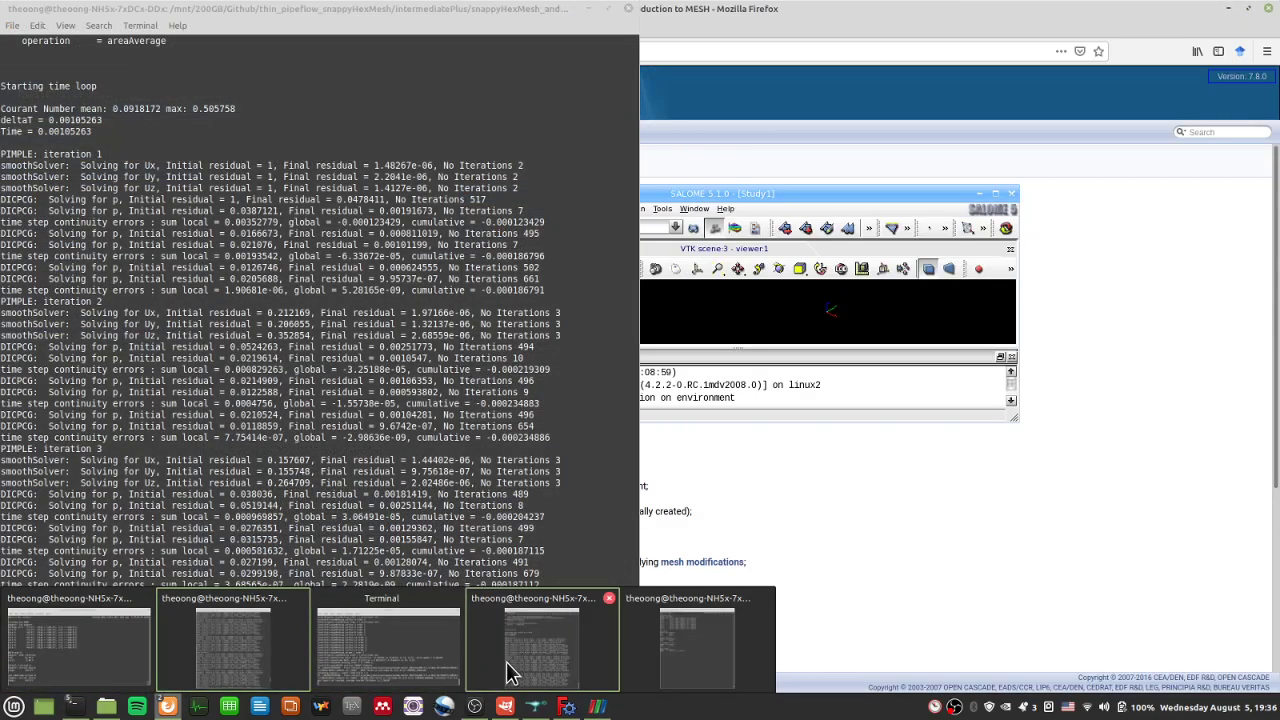
click(510, 672)
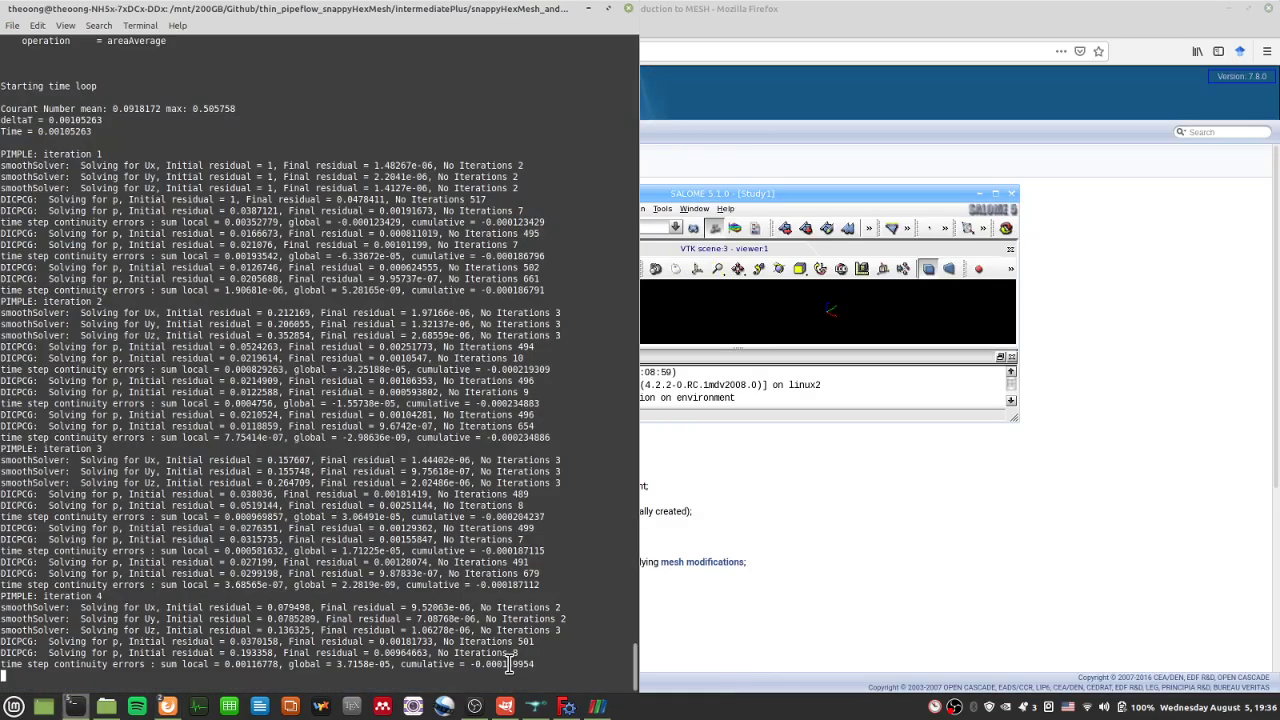
Step: Bring the second solver run forward and check the converged run's ClockTime lines
mouse_move(74, 706)
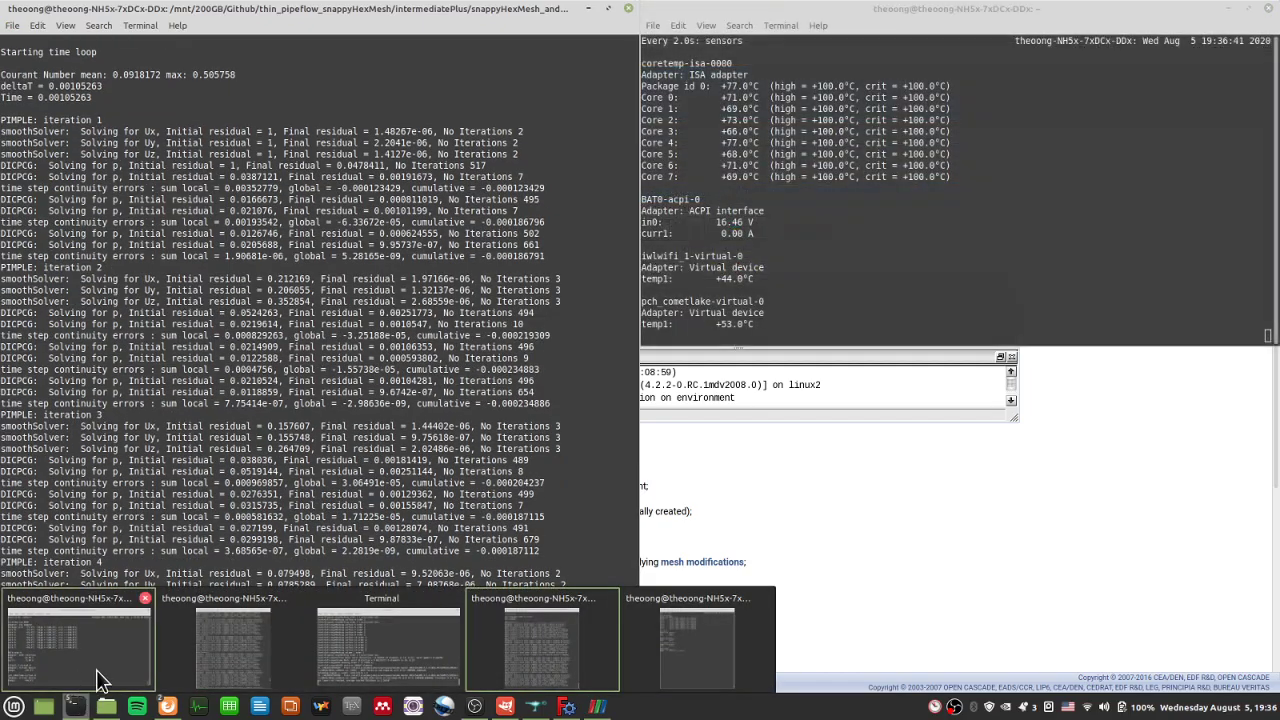
click(229, 650)
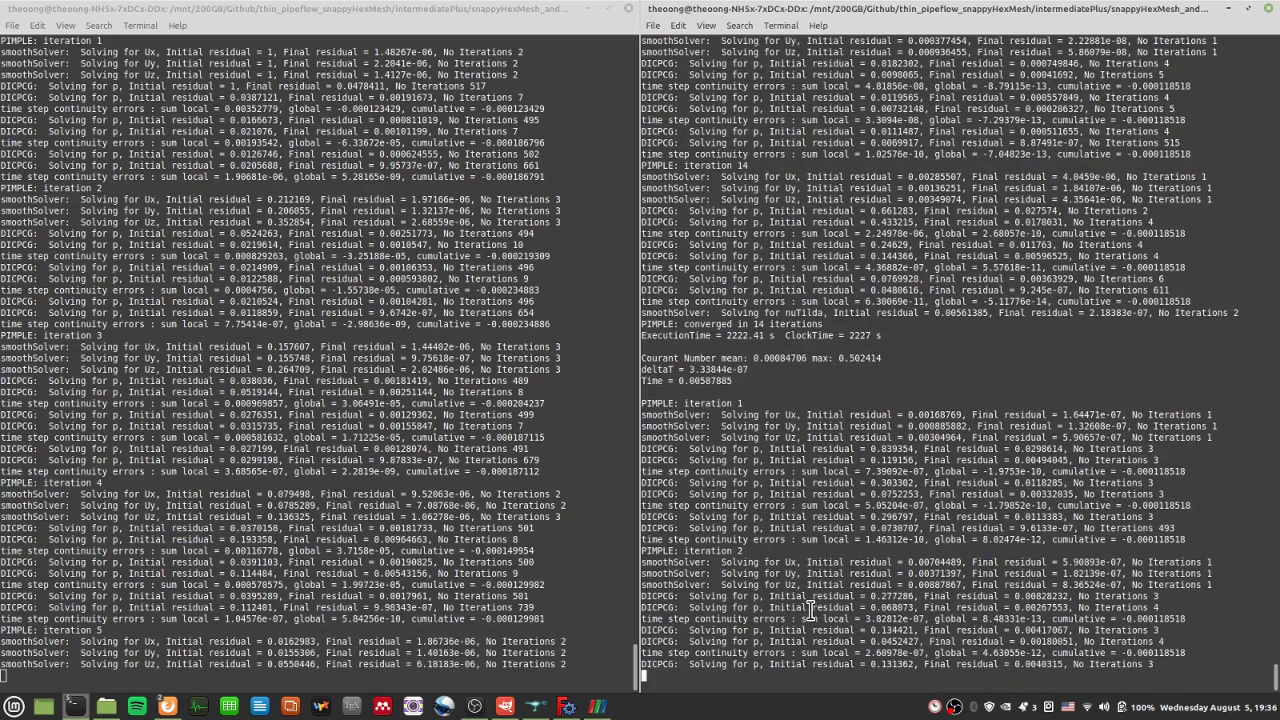
scroll(810, 608, up, 2)
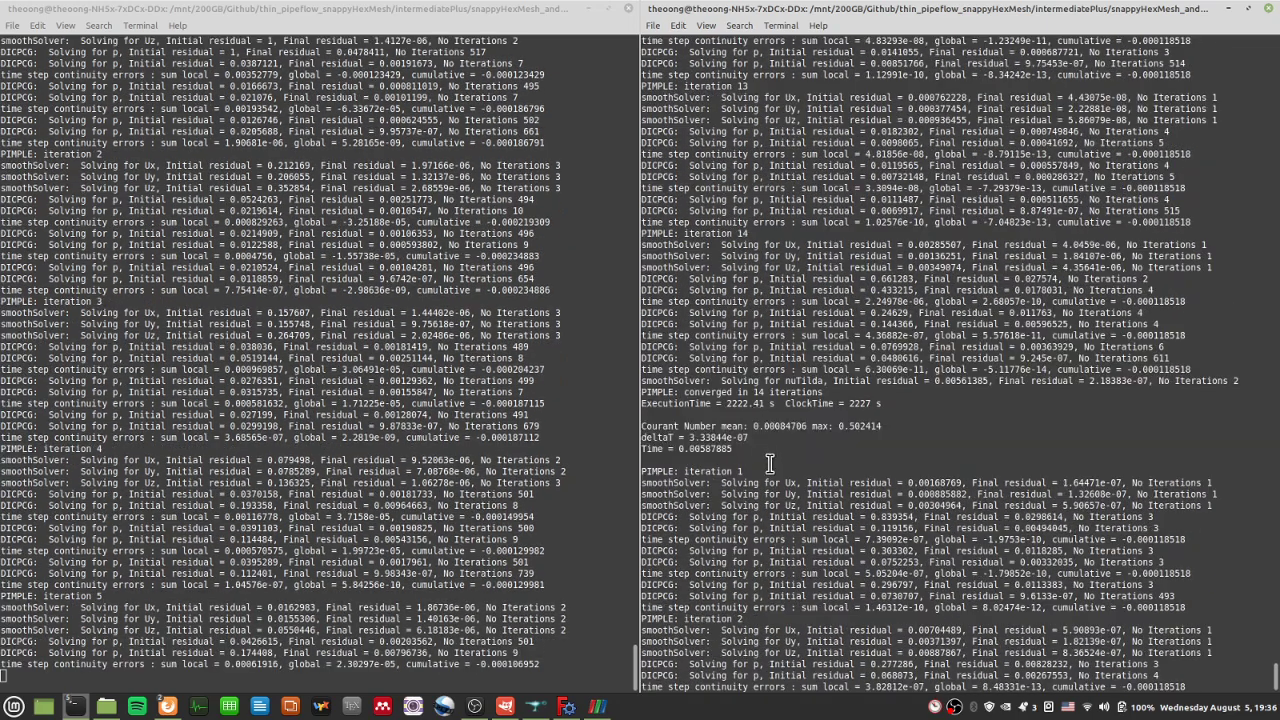
drag(786, 400, 782, 468)
click(788, 527)
Step: Review the Courant number, deltaT and Time lines and the running parallel solver output
scroll(783, 565, up, 5)
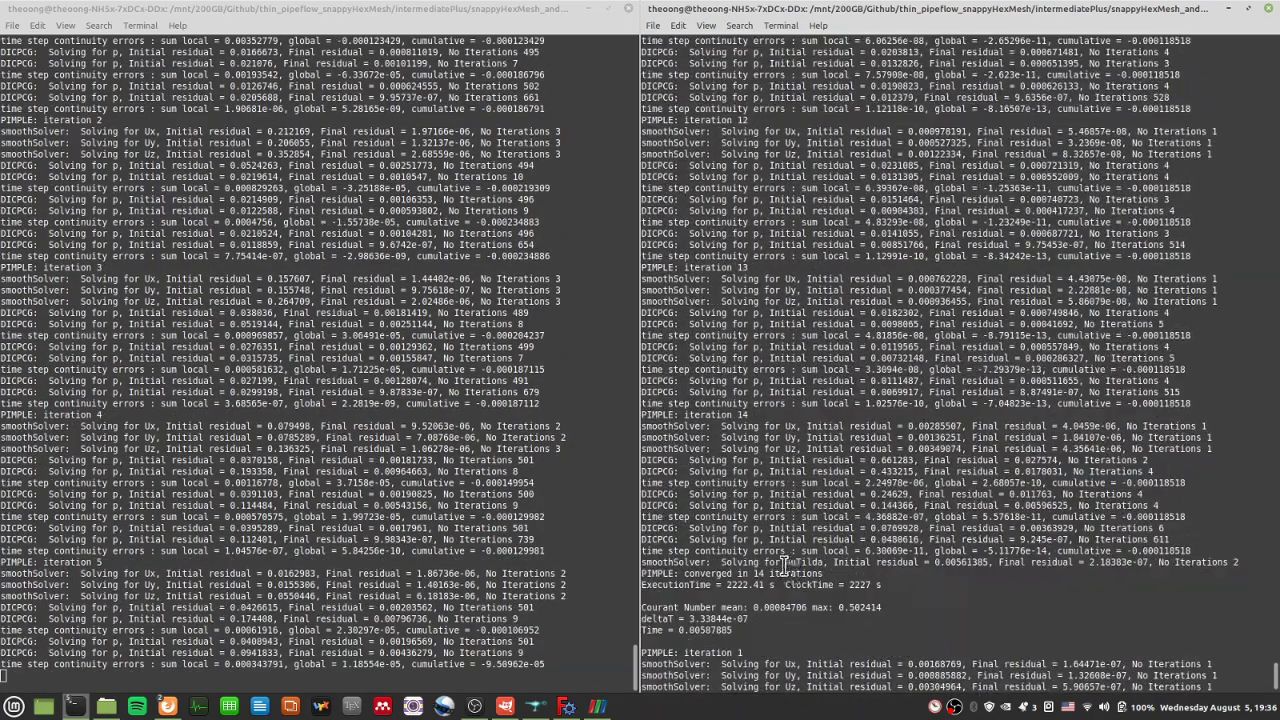
drag(730, 606, 755, 640)
click(773, 644)
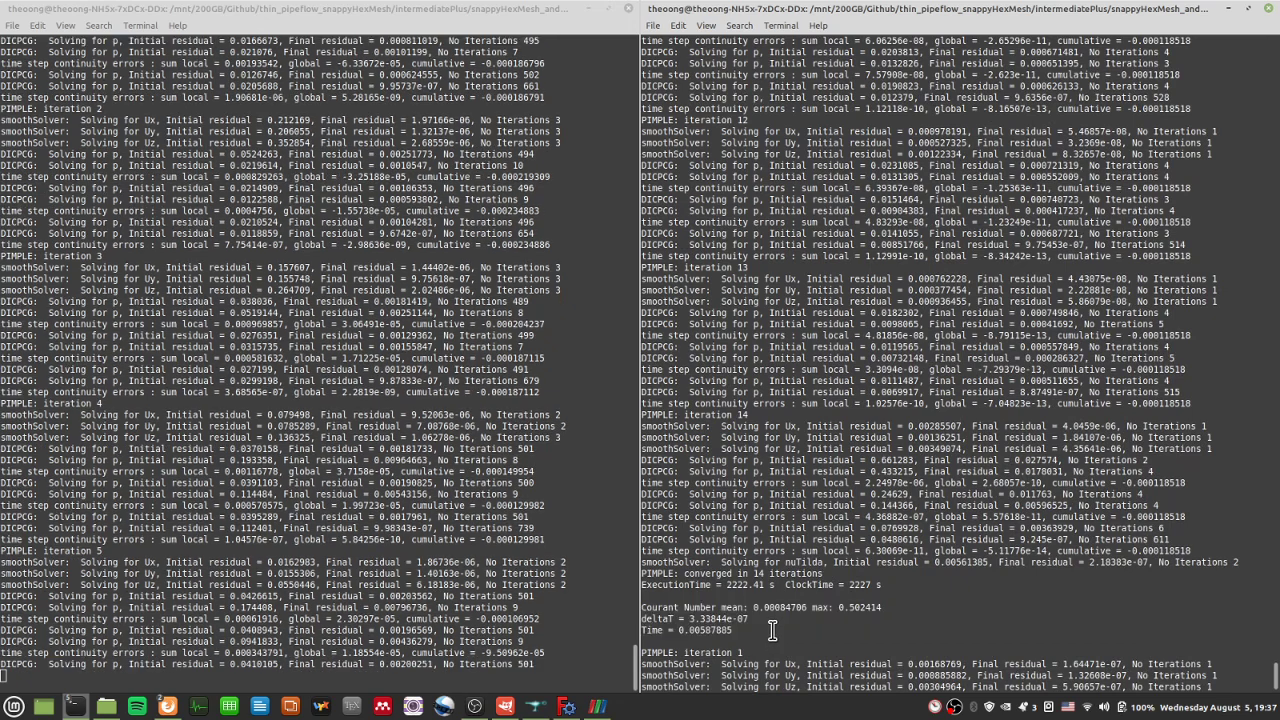
drag(727, 640, 733, 617)
click(733, 617)
drag(320, 325, 414, 630)
click(414, 628)
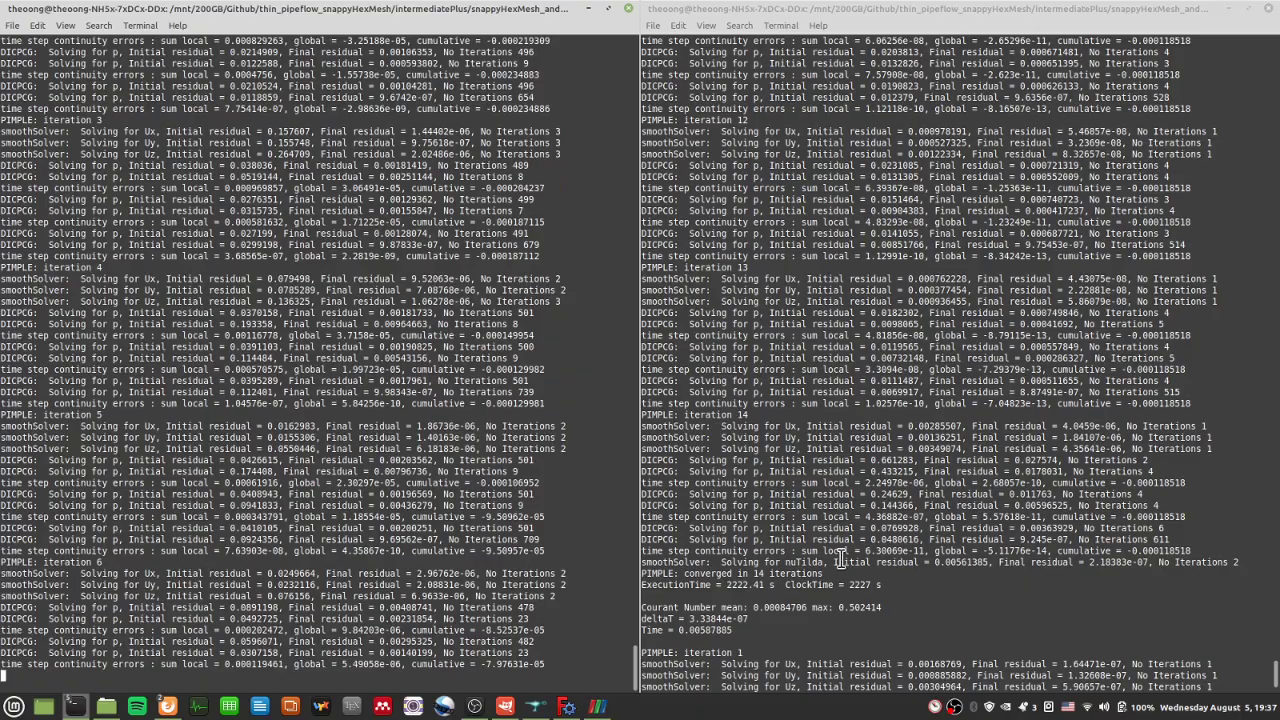
scroll(831, 540, up, 15)
scroll(866, 545, down, 15)
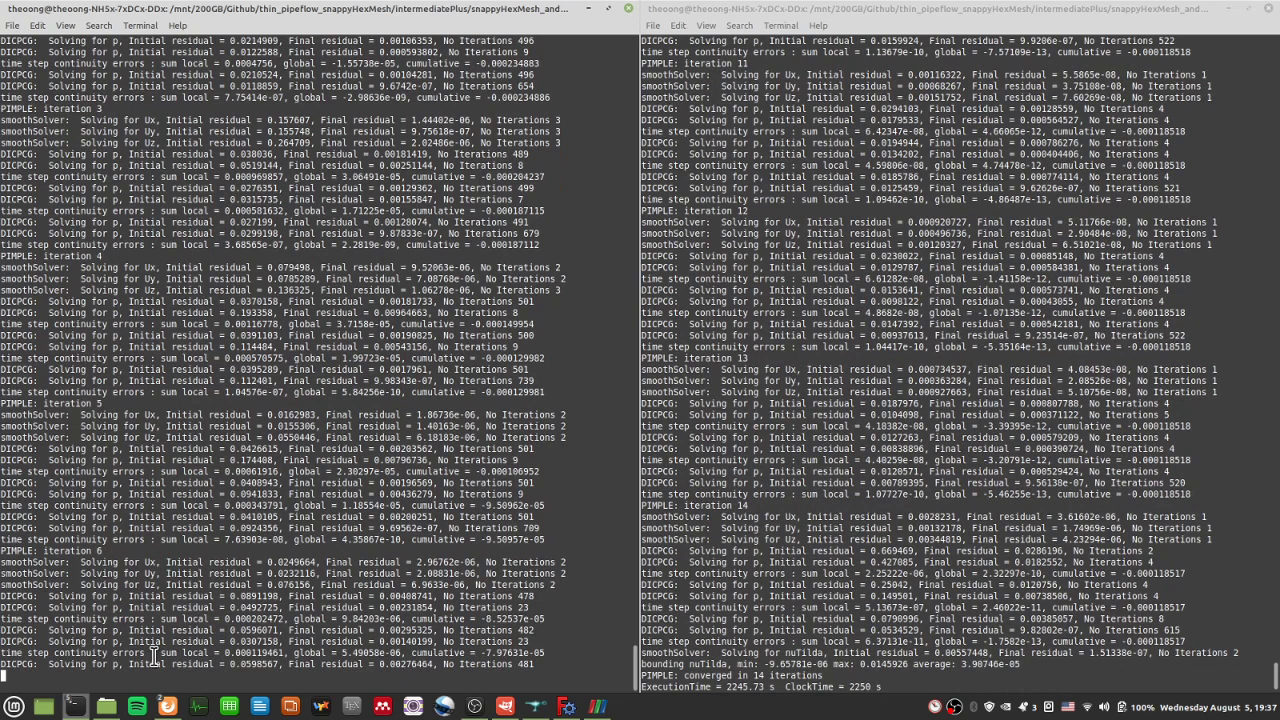
Step: Read the SALOME Mesh module feature list, then pass through the polyDualMesh tab to the Google results
click(167, 706)
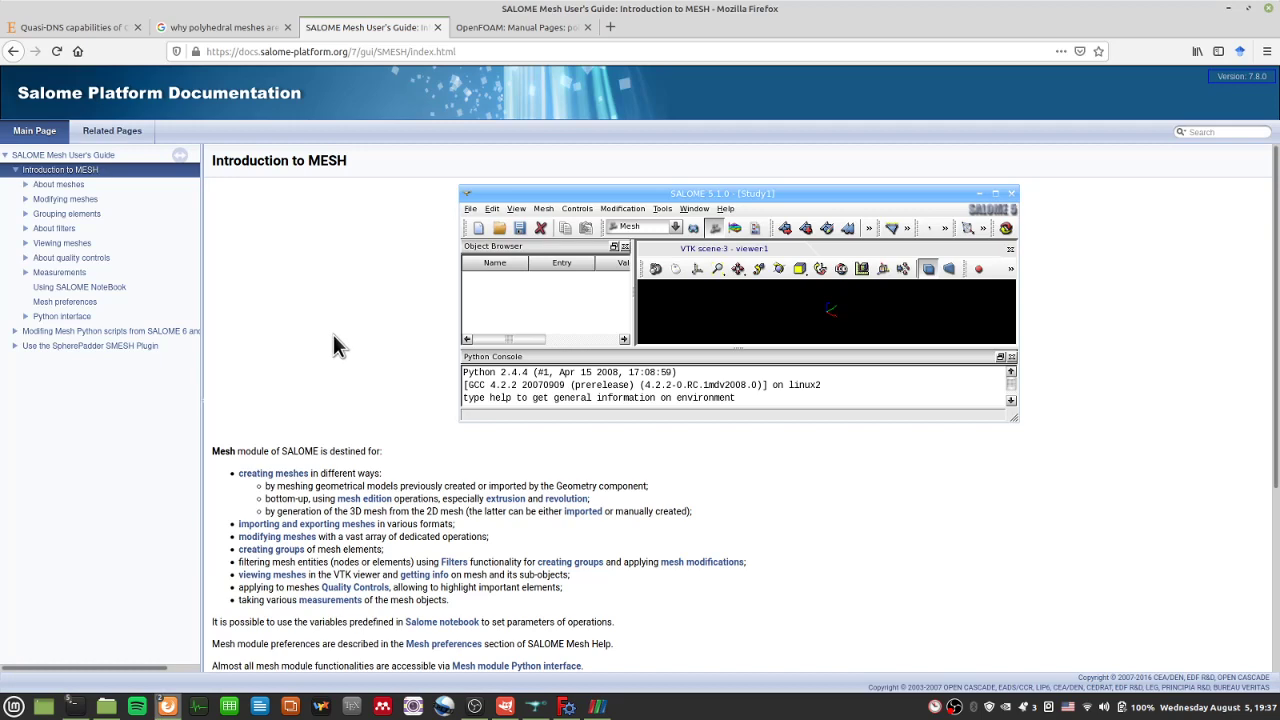
scroll(334, 335, down, 4)
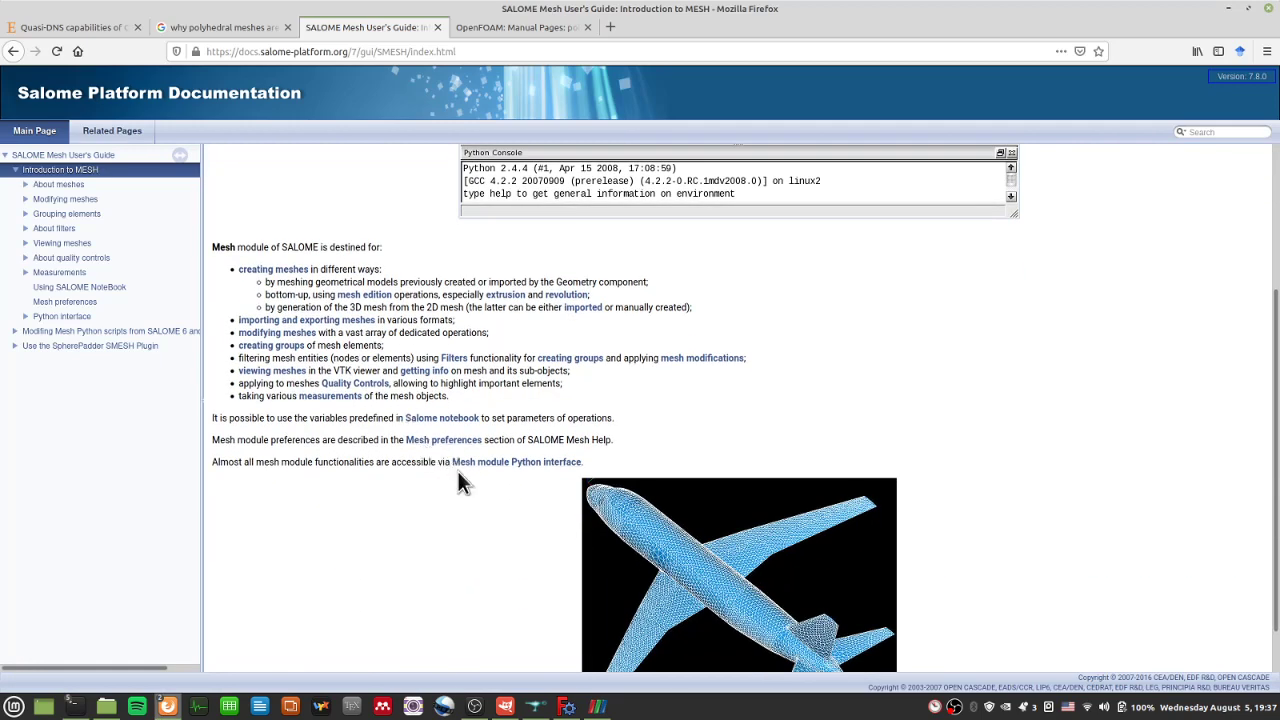
drag(458, 474, 498, 240)
click(498, 243)
click(503, 28)
click(240, 28)
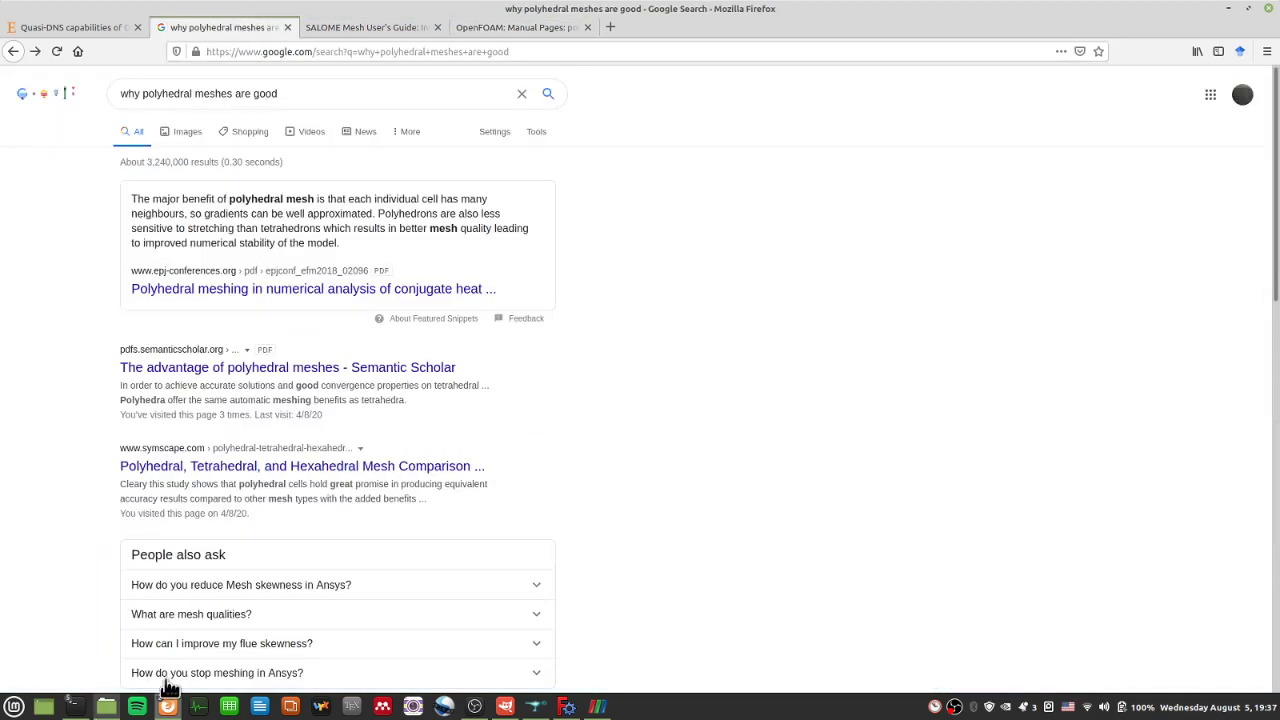
Step: Open the conjugate heat paper, polyhedral advantages paper and Symscape mesh comparison in new tabs
right_click(343, 297)
click(385, 386)
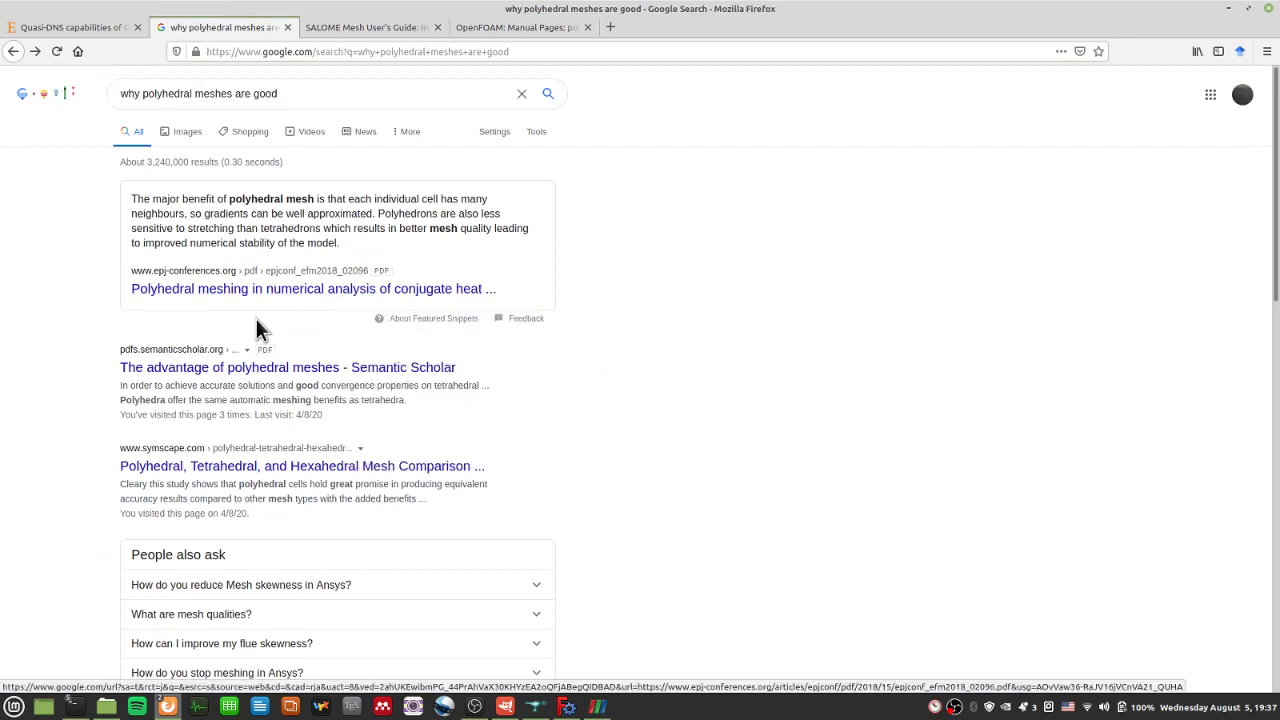
triple_click(314, 97)
click(743, 323)
right_click(455, 288)
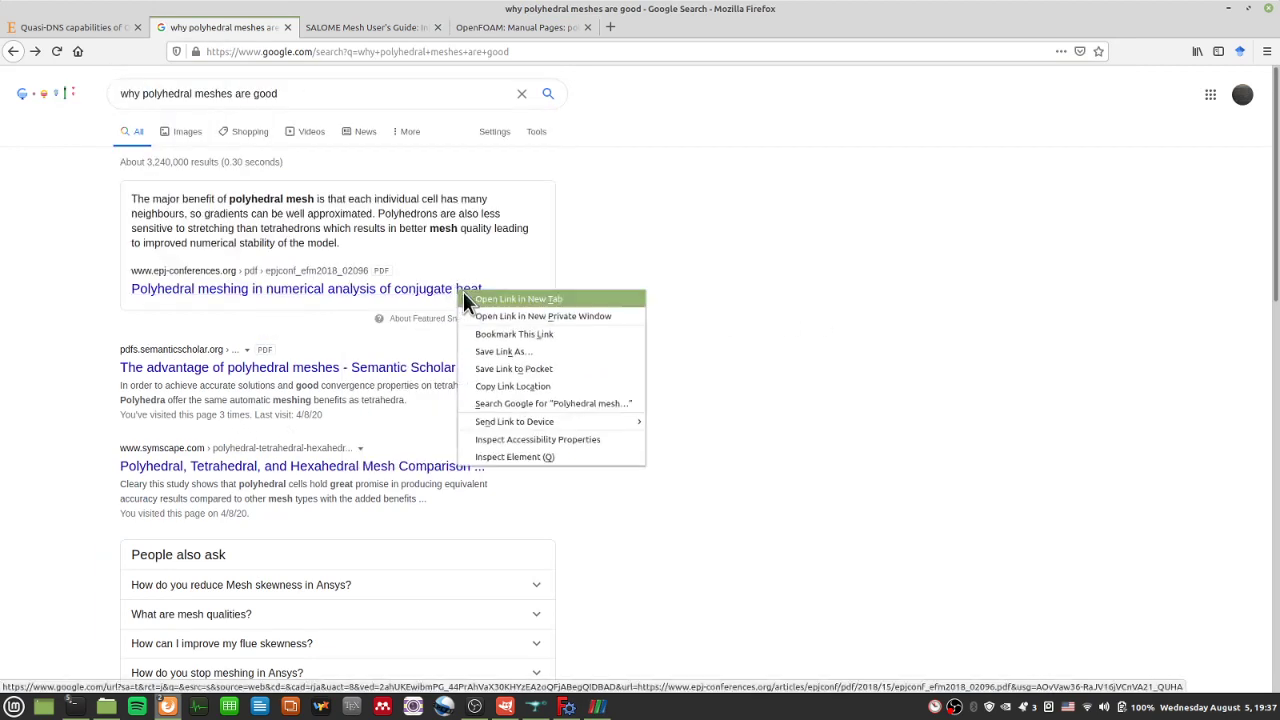
click(472, 298)
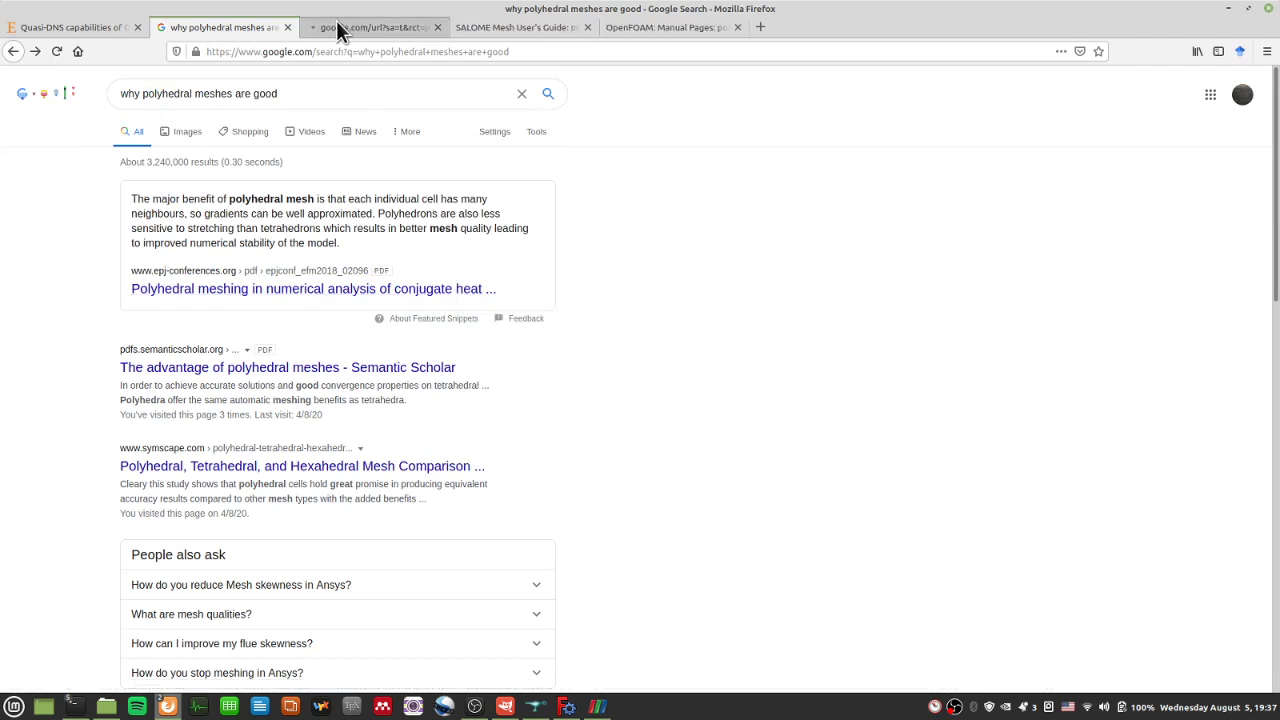
right_click(351, 375)
click(385, 384)
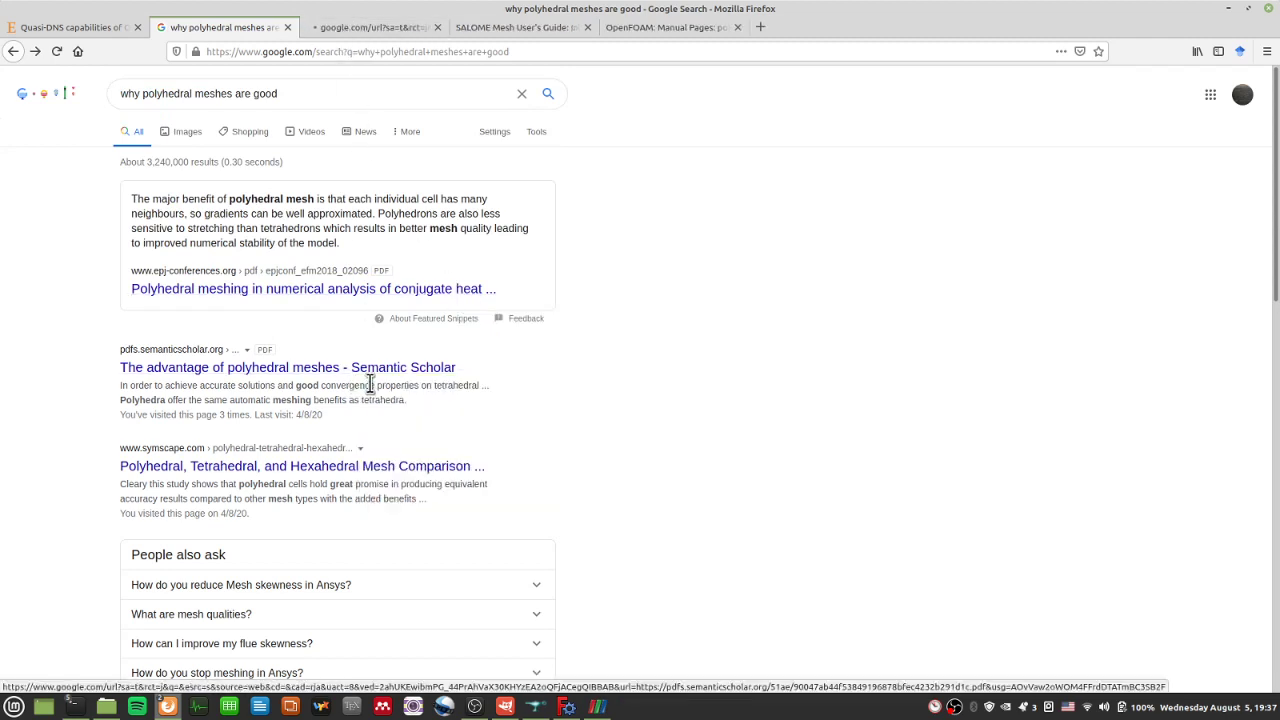
right_click(331, 463)
click(350, 472)
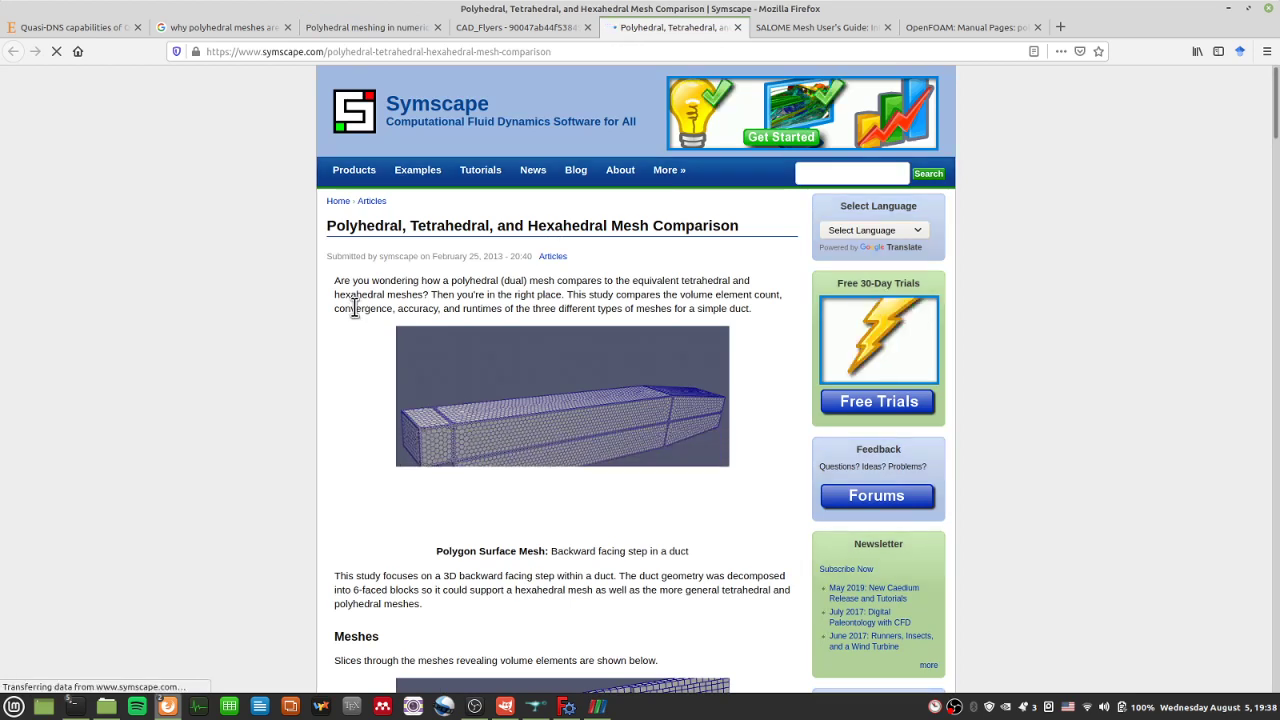
Step: Scroll through the Symscape article heading and its hexahedral, polyhedral and tetrahedral mesh images
scroll(400, 410, down, 2)
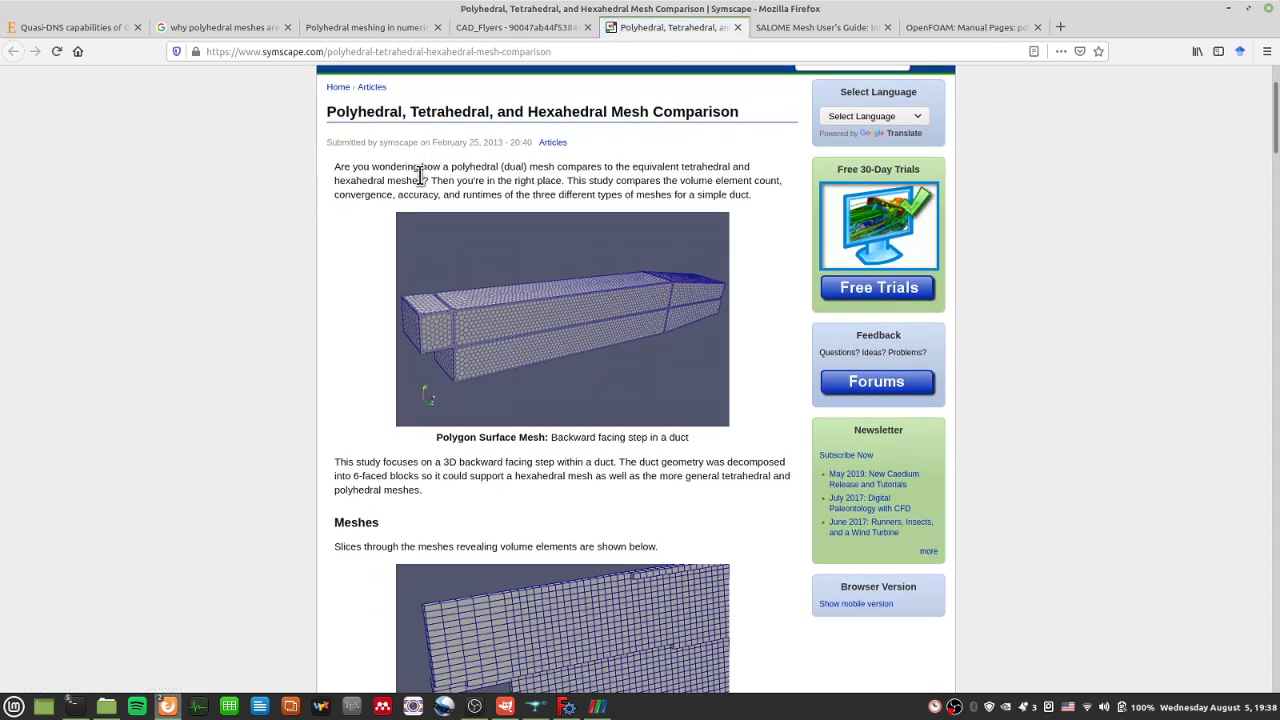
triple_click(388, 112)
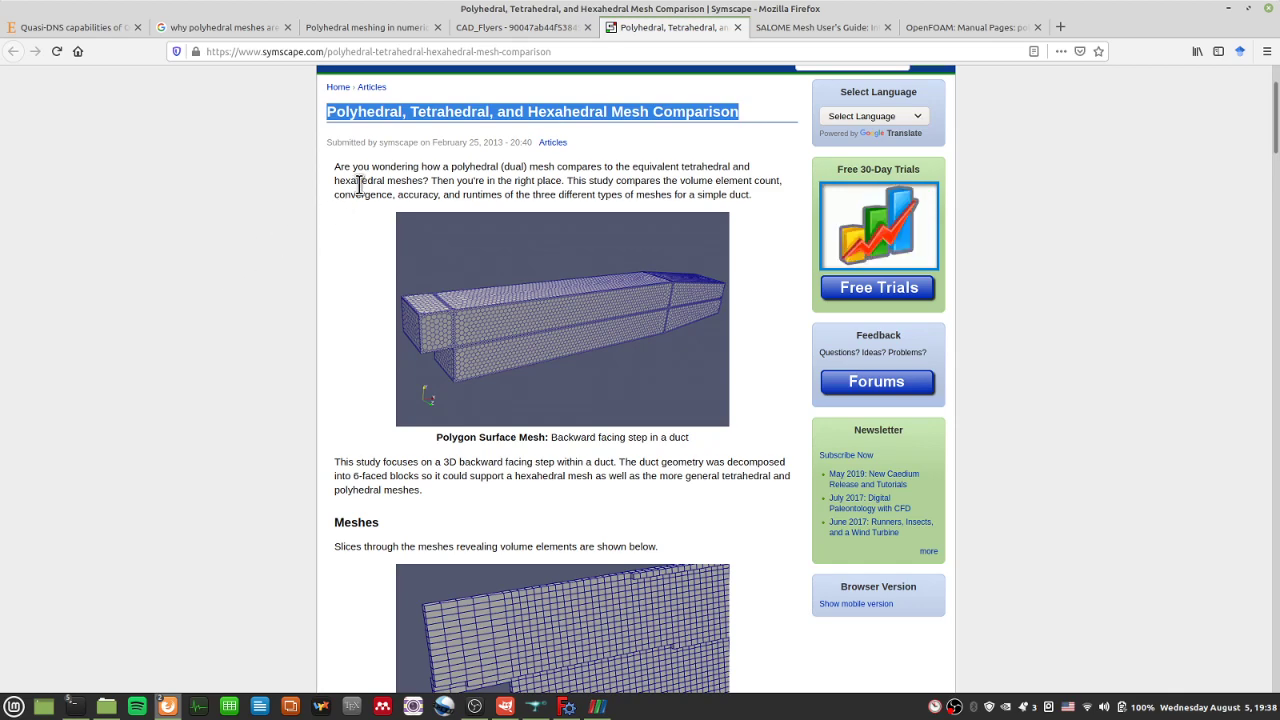
drag(358, 185, 365, 197)
scroll(357, 257, down, 5)
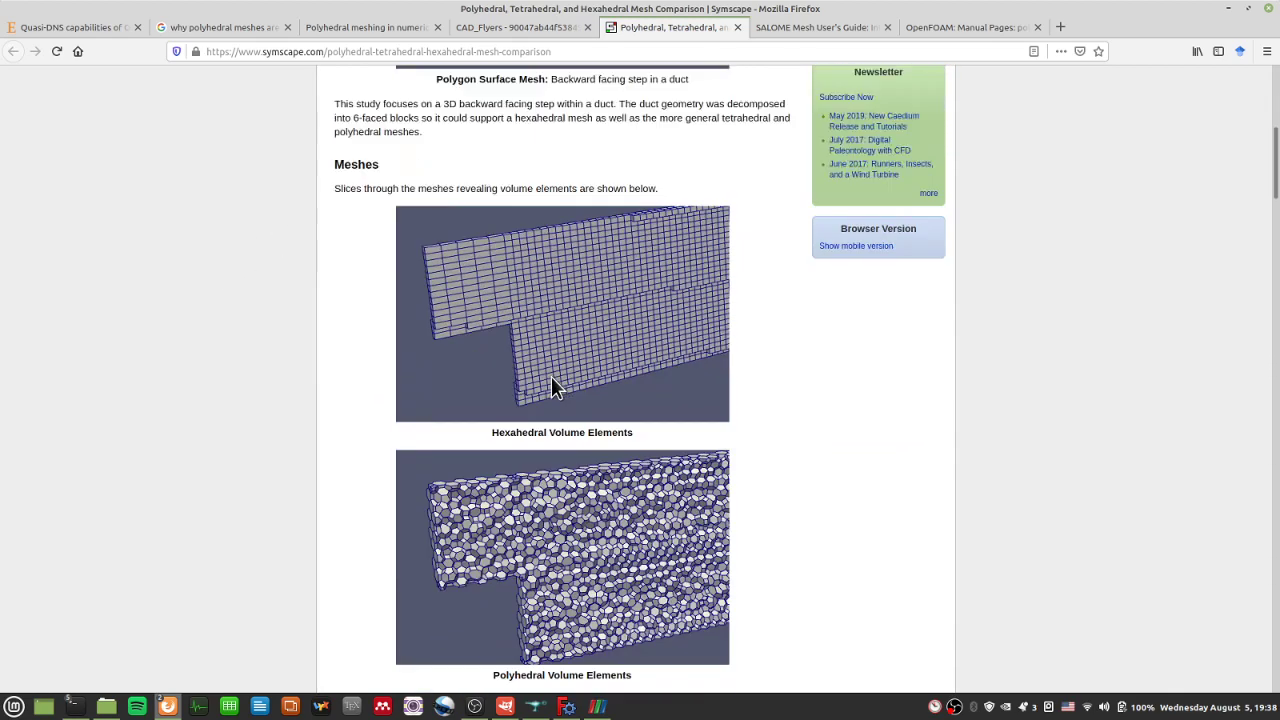
scroll(553, 376, down, 1)
scroll(557, 378, up, 1)
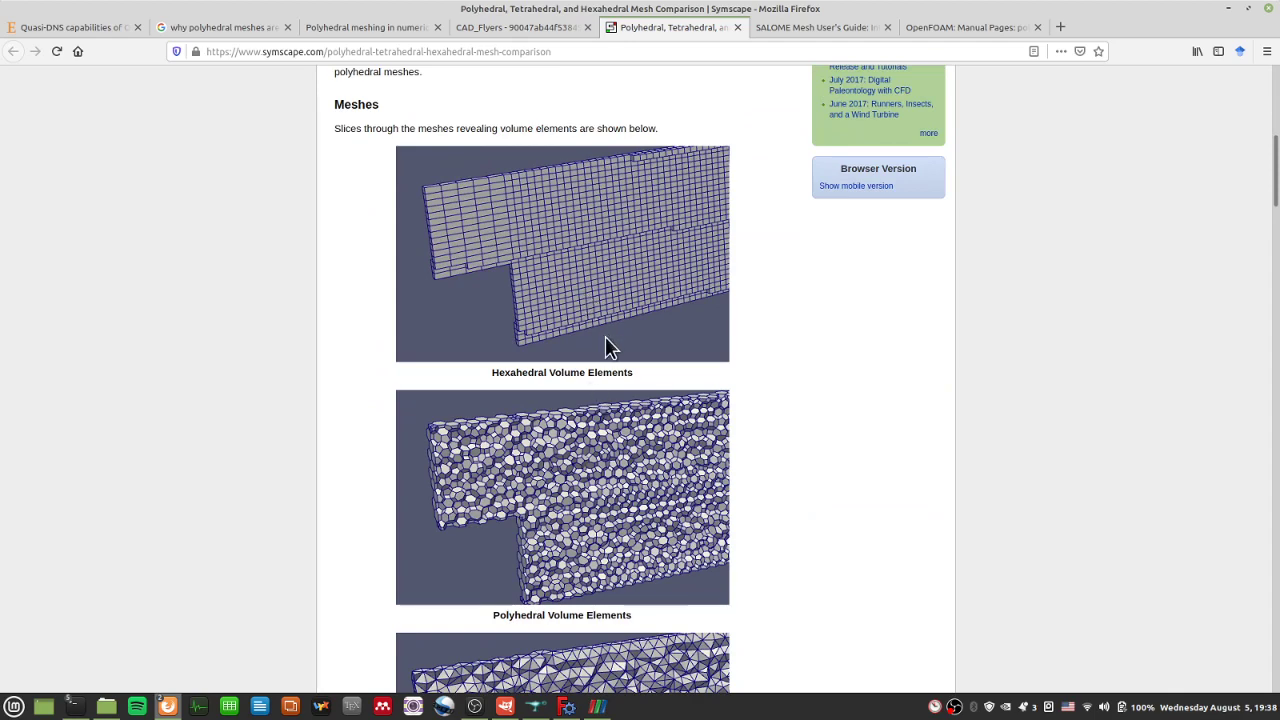
scroll(600, 385, down, 2)
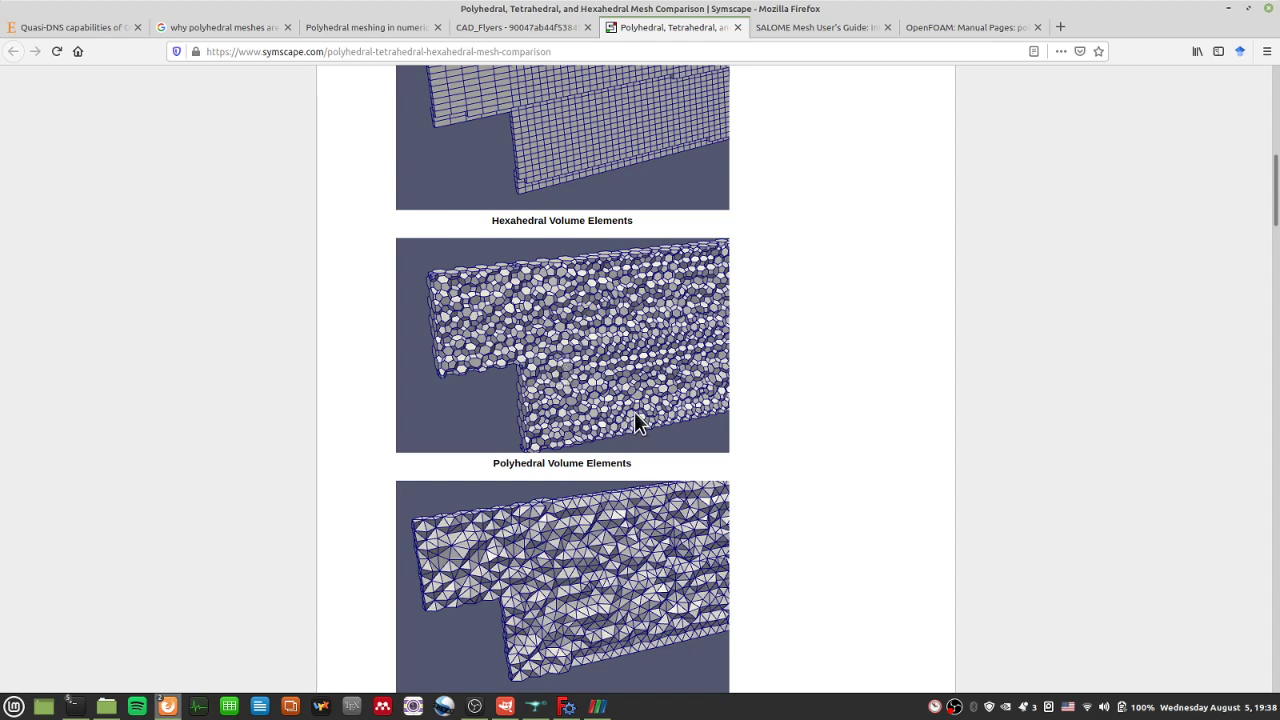
scroll(634, 411, up, 2)
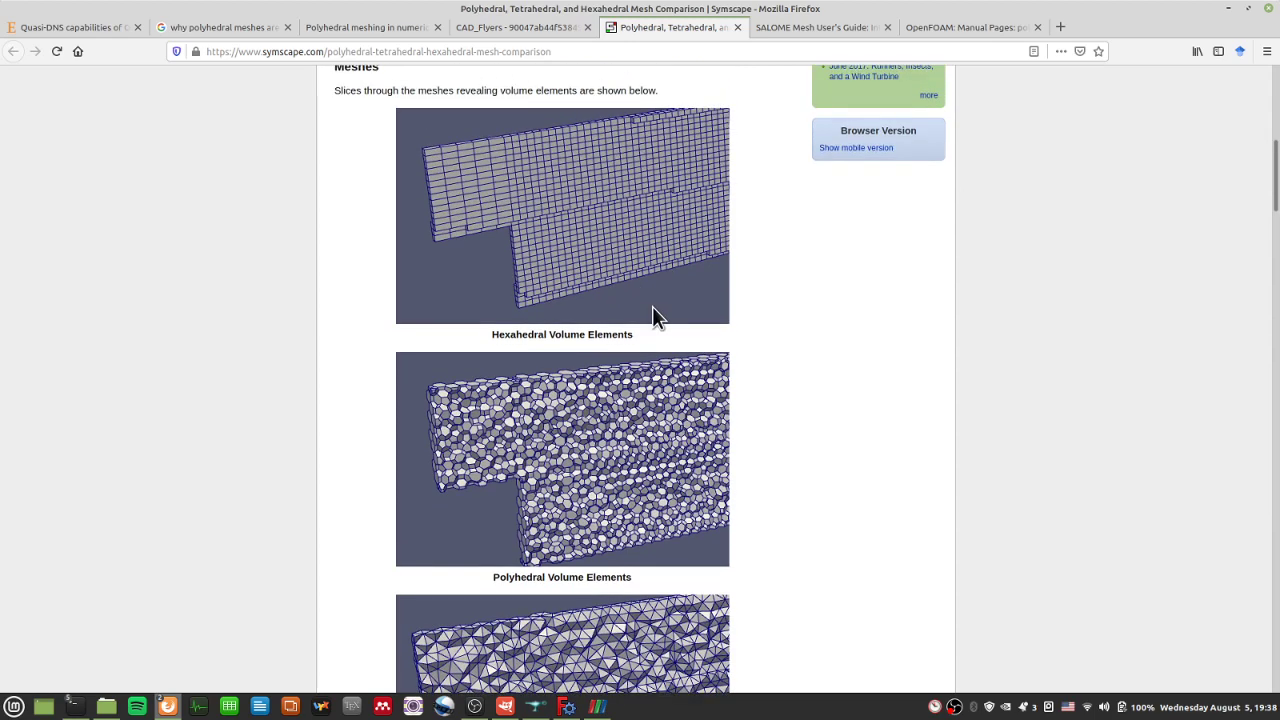
scroll(600, 540, down, 5)
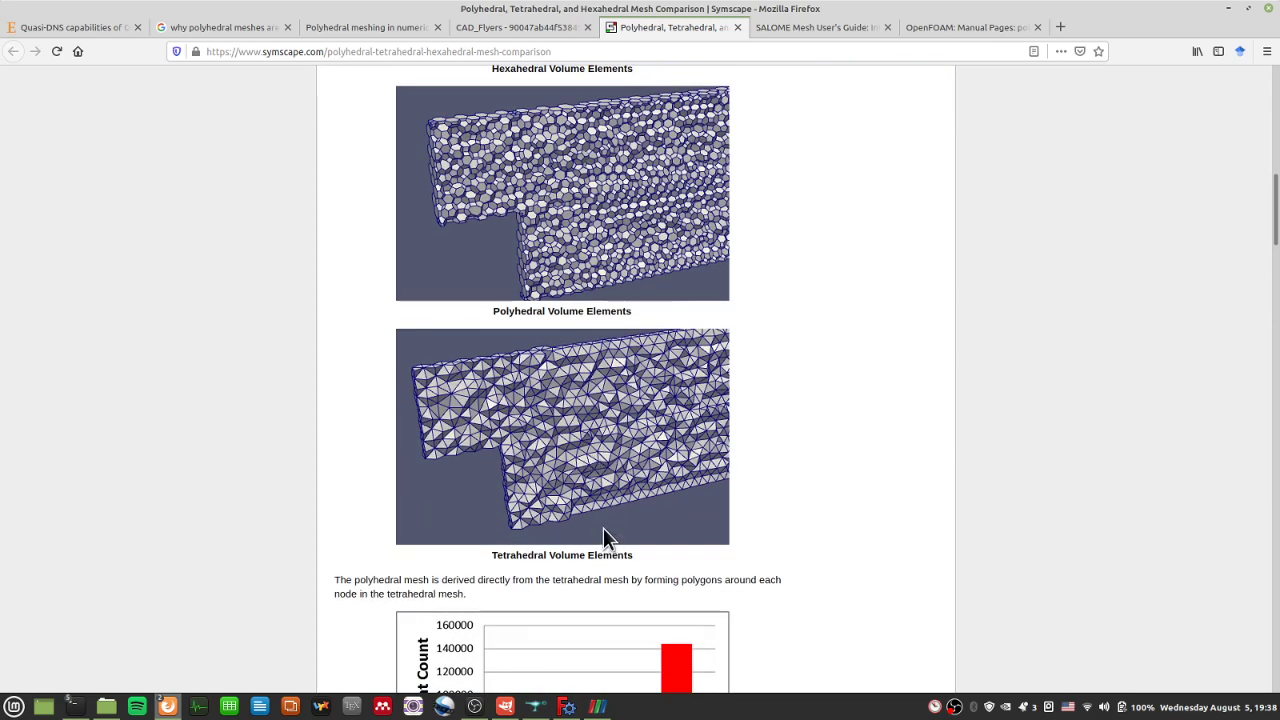
scroll(604, 527, down, 2)
scroll(605, 526, up, 2)
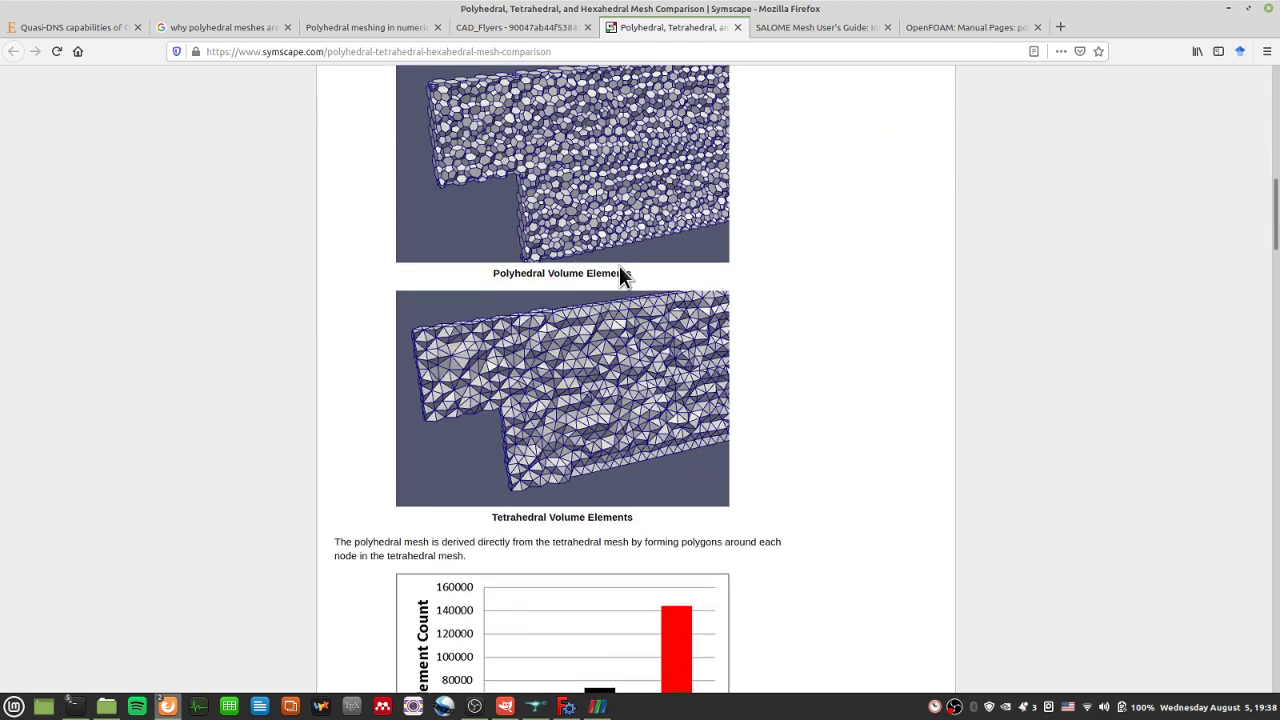
scroll(608, 261, down, 4)
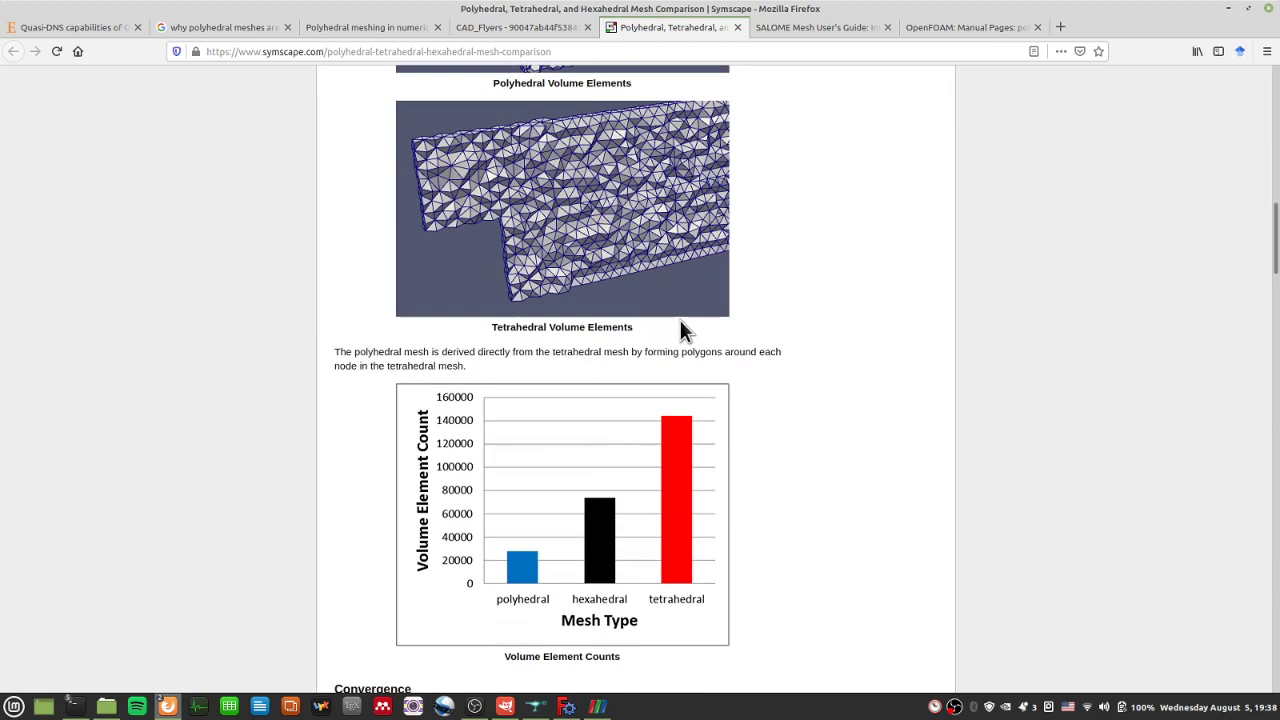
Step: Read the paragraph on deriving the polyhedral mesh and the element counts (about 28,000, 73,000, 143,000)
triple_click(706, 352)
click(706, 352)
scroll(680, 330, up, 5)
scroll(672, 333, up, 4)
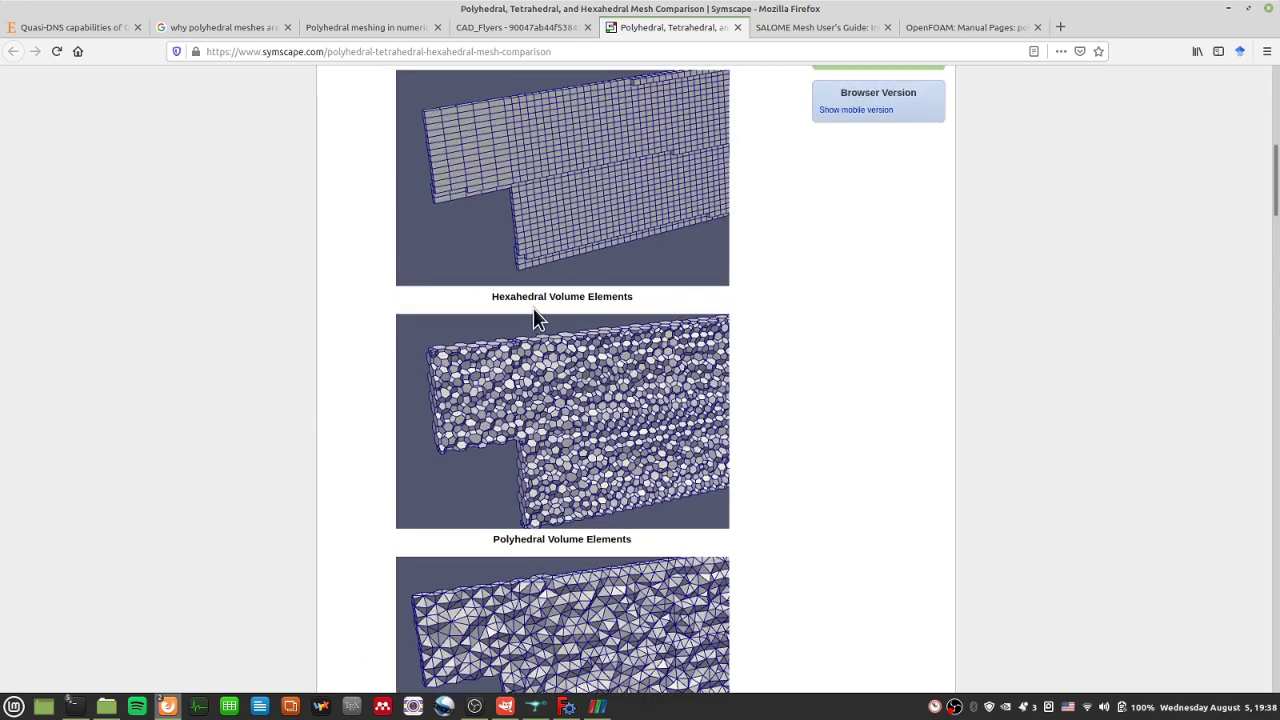
scroll(605, 430, down, 4)
scroll(600, 489, up, 5)
scroll(598, 490, up, 1)
scroll(586, 547, down, 12)
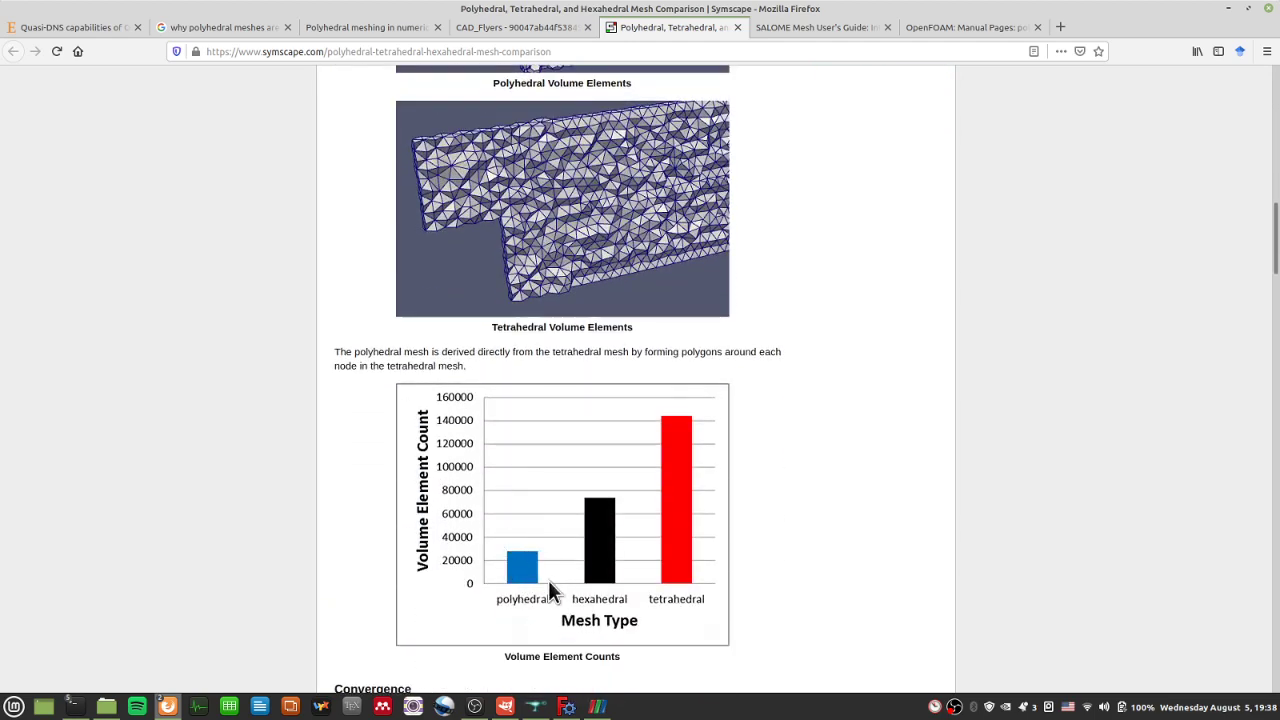
scroll(400, 520, up, 1)
scroll(365, 484, up, 5)
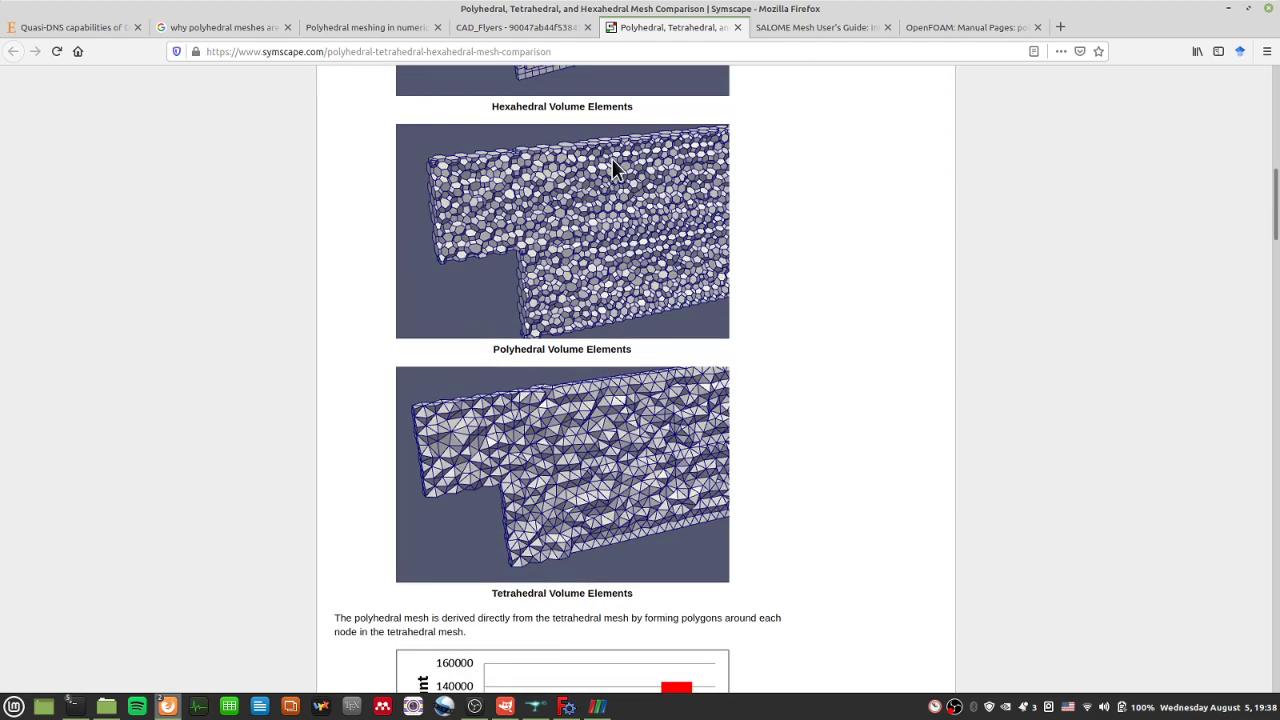
scroll(575, 370, down, 6)
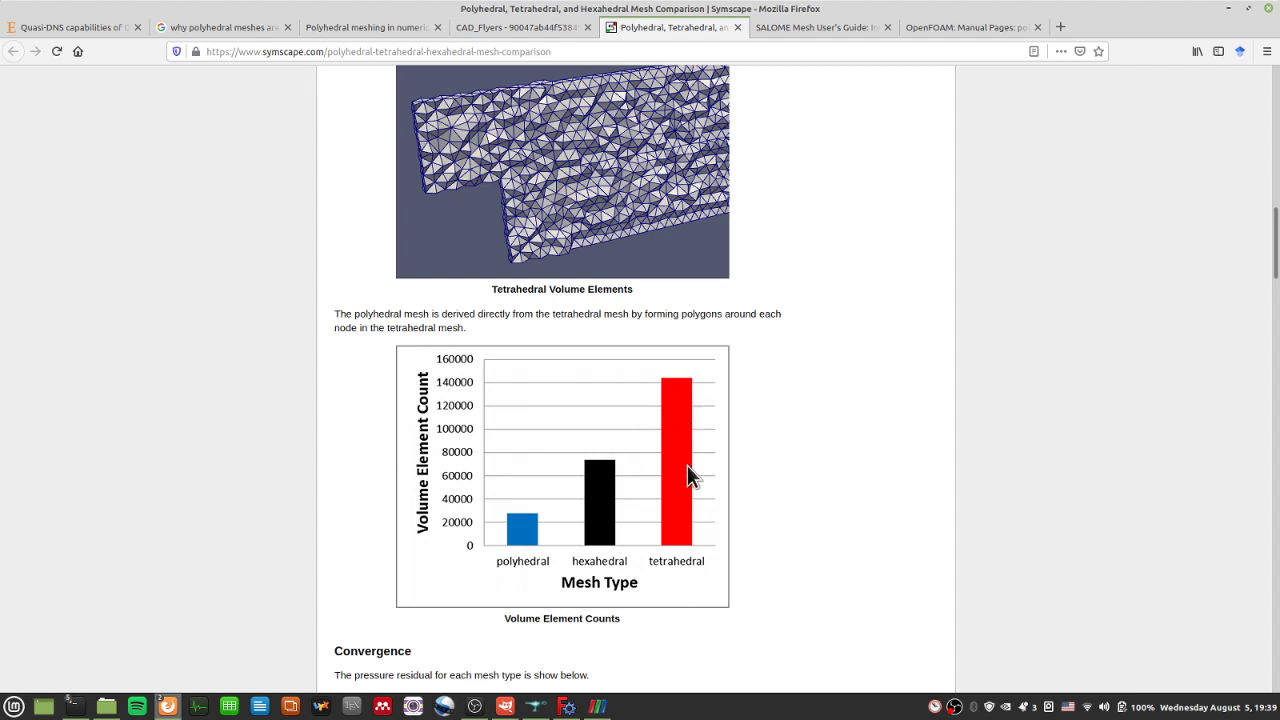
Step: Read the convergence section, highlighting the iterations paragraph and the 1x10-4 convergence level
scroll(687, 470, down, 5)
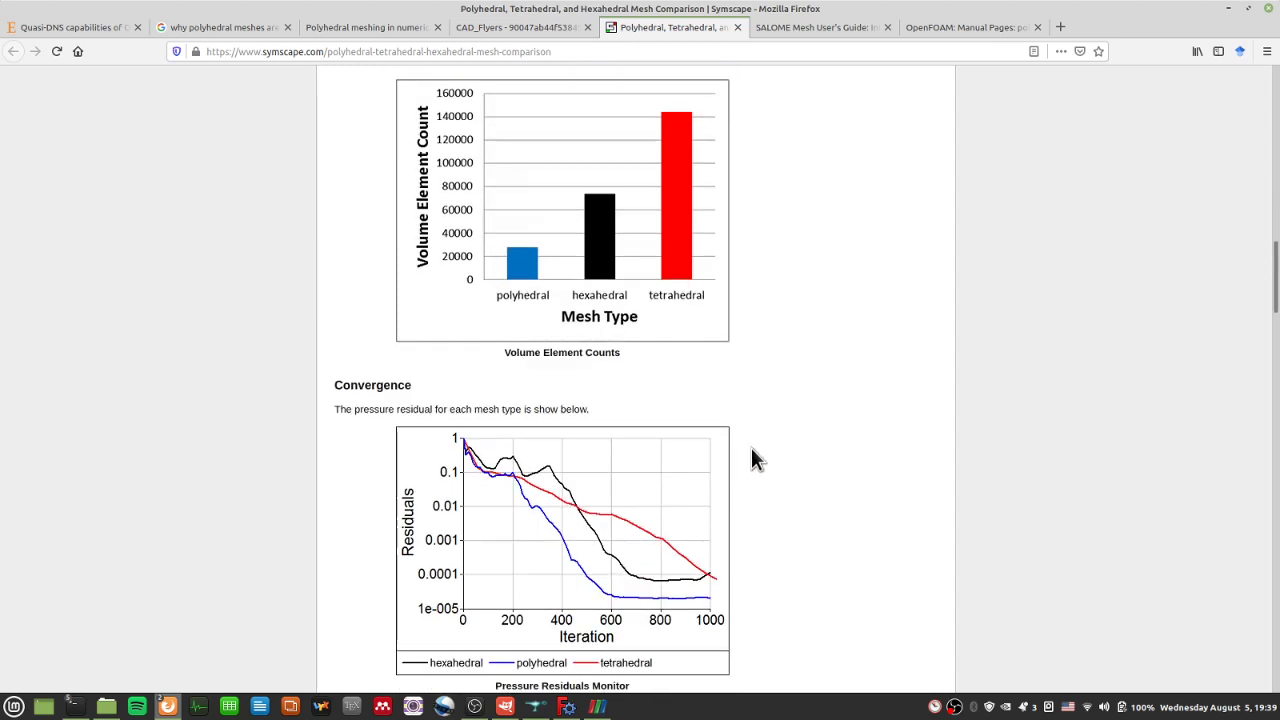
scroll(751, 452, down, 3)
scroll(566, 482, up, 1)
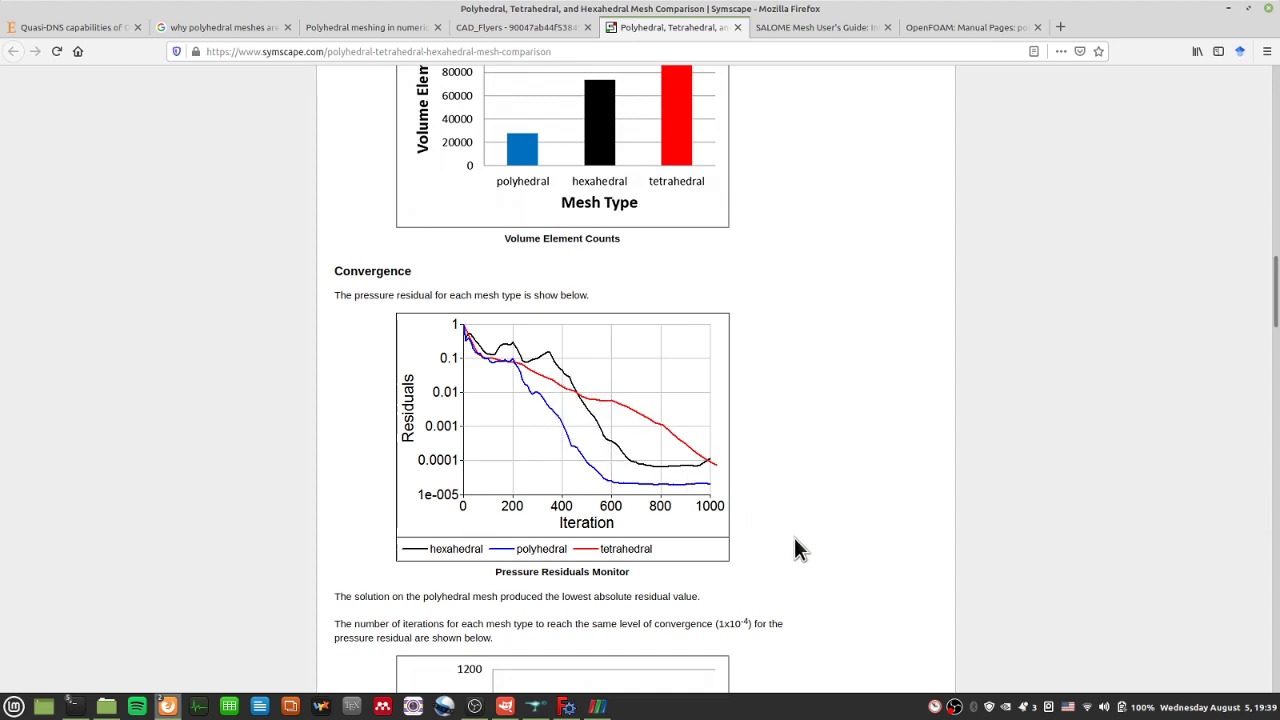
scroll(794, 547, down, 3)
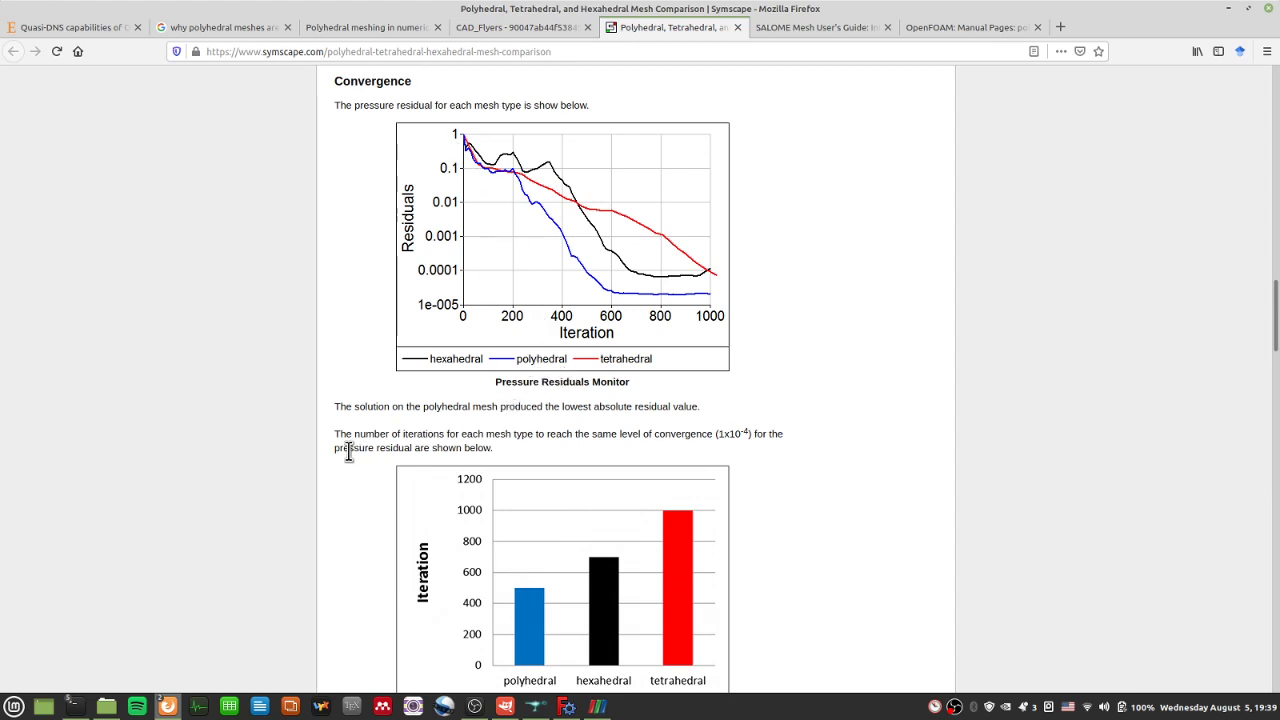
scroll(311, 460, down, 3)
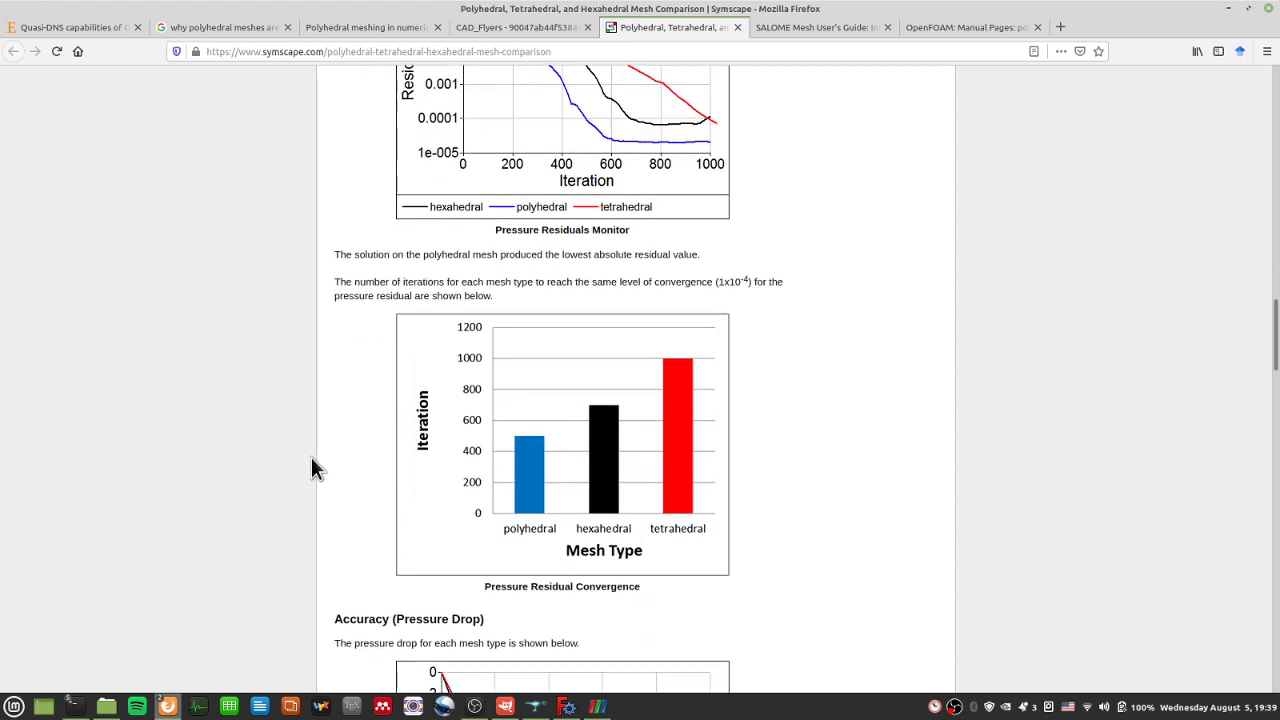
triple_click(420, 292)
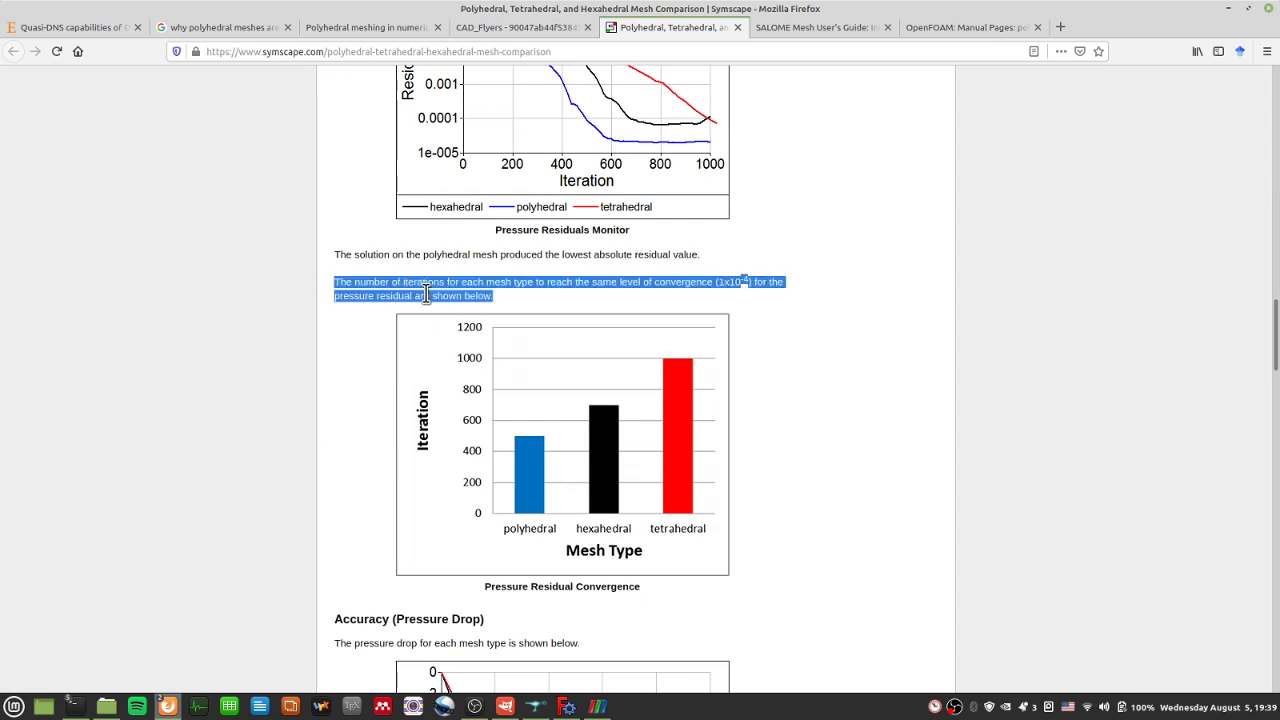
click(424, 292)
drag(667, 282, 750, 313)
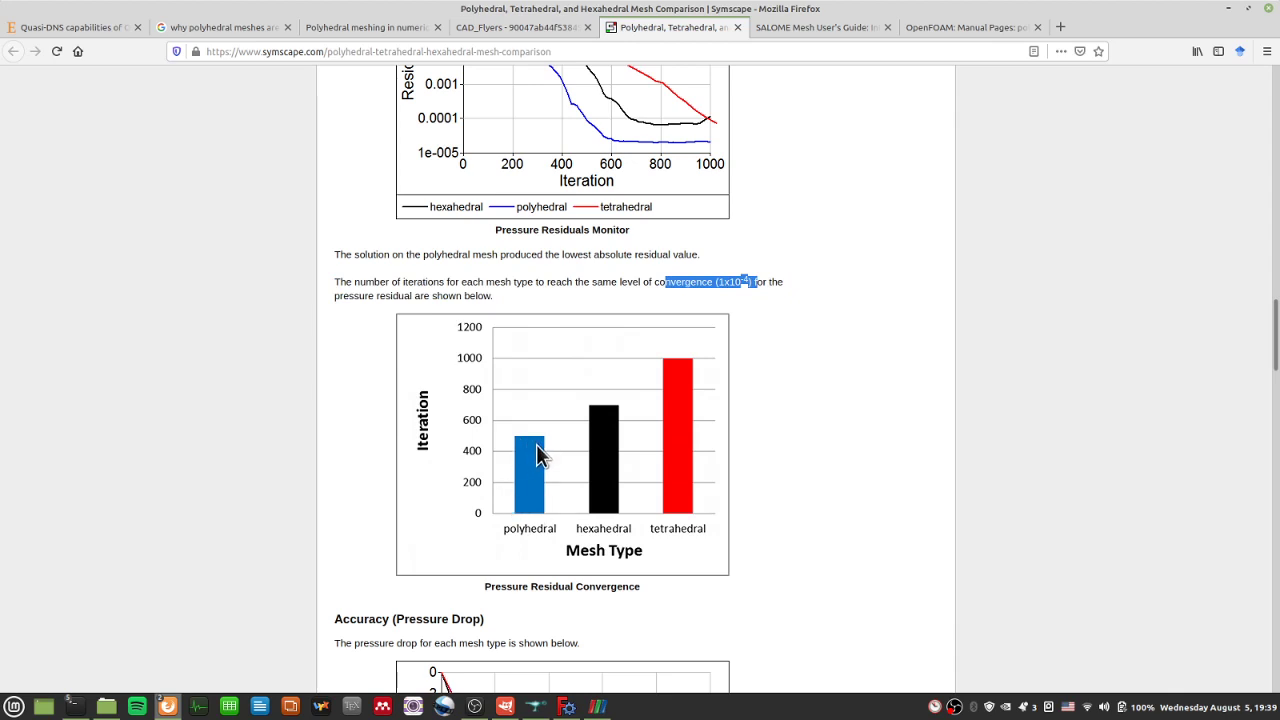
Step: Highlight the pressure drop section and its paragraph on pressure drop agreement
scroll(537, 457, down, 3)
scroll(524, 490, up, 2)
scroll(523, 500, down, 3)
drag(374, 107, 616, 460)
click(614, 480)
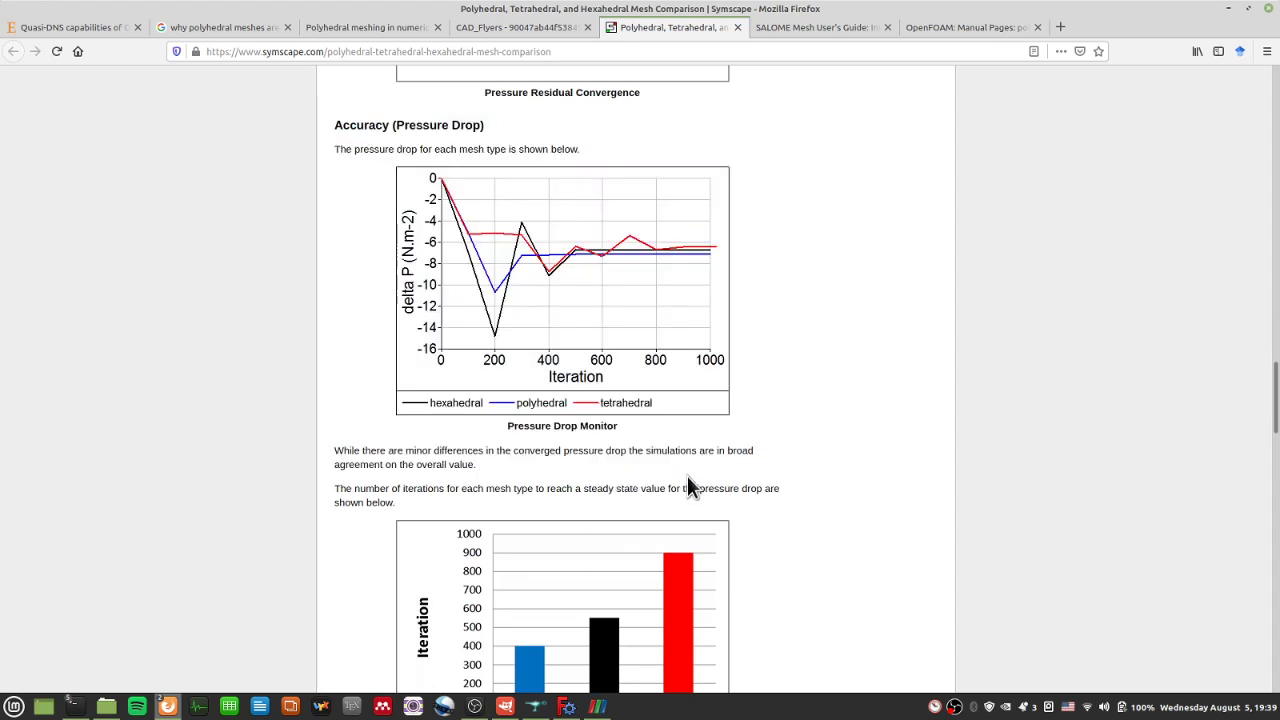
drag(690, 476, 737, 440)
click(745, 482)
Step: Highlight the phrase about the solution reaching a steady state
scroll(350, 285, up, 5)
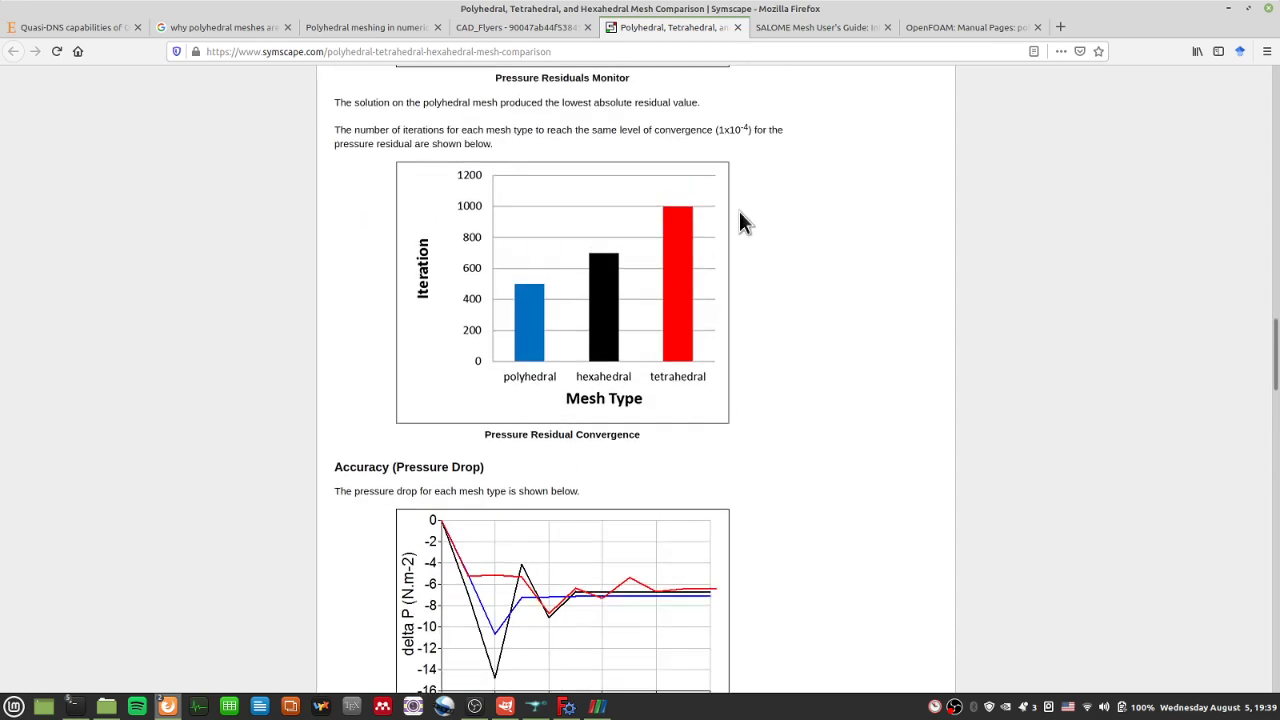
scroll(730, 474, down, 8)
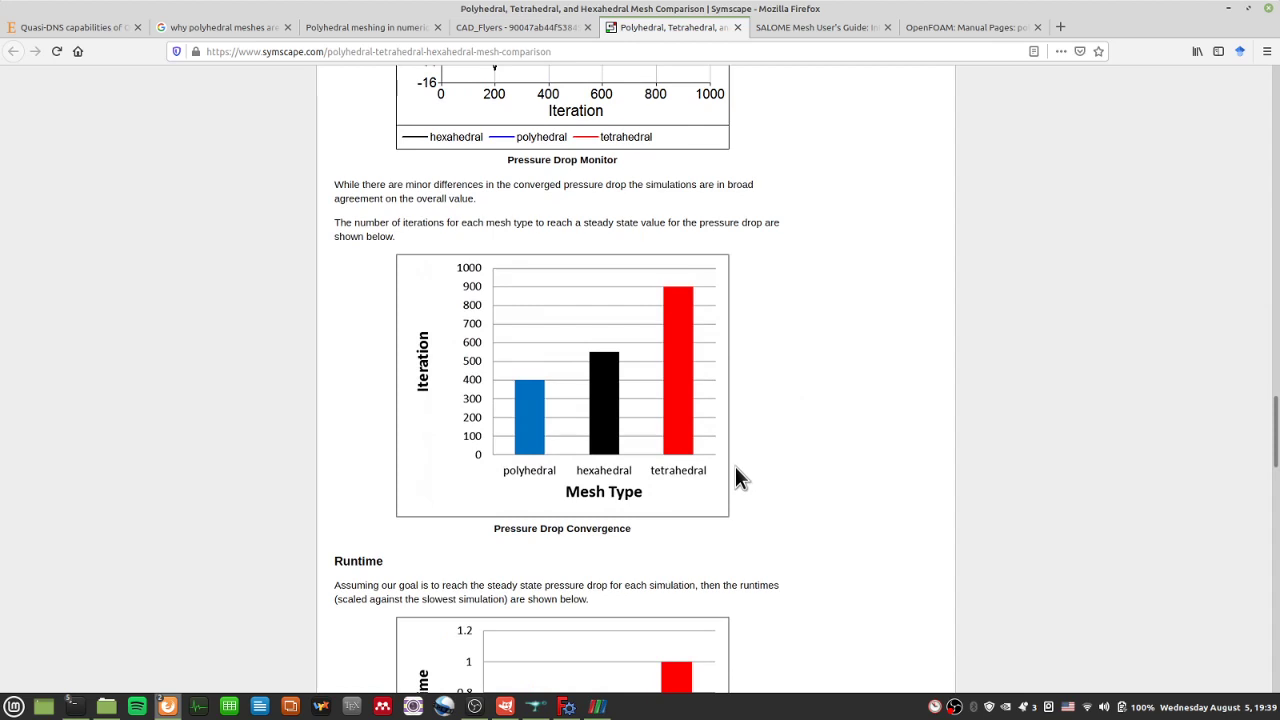
scroll(600, 480, up, 1)
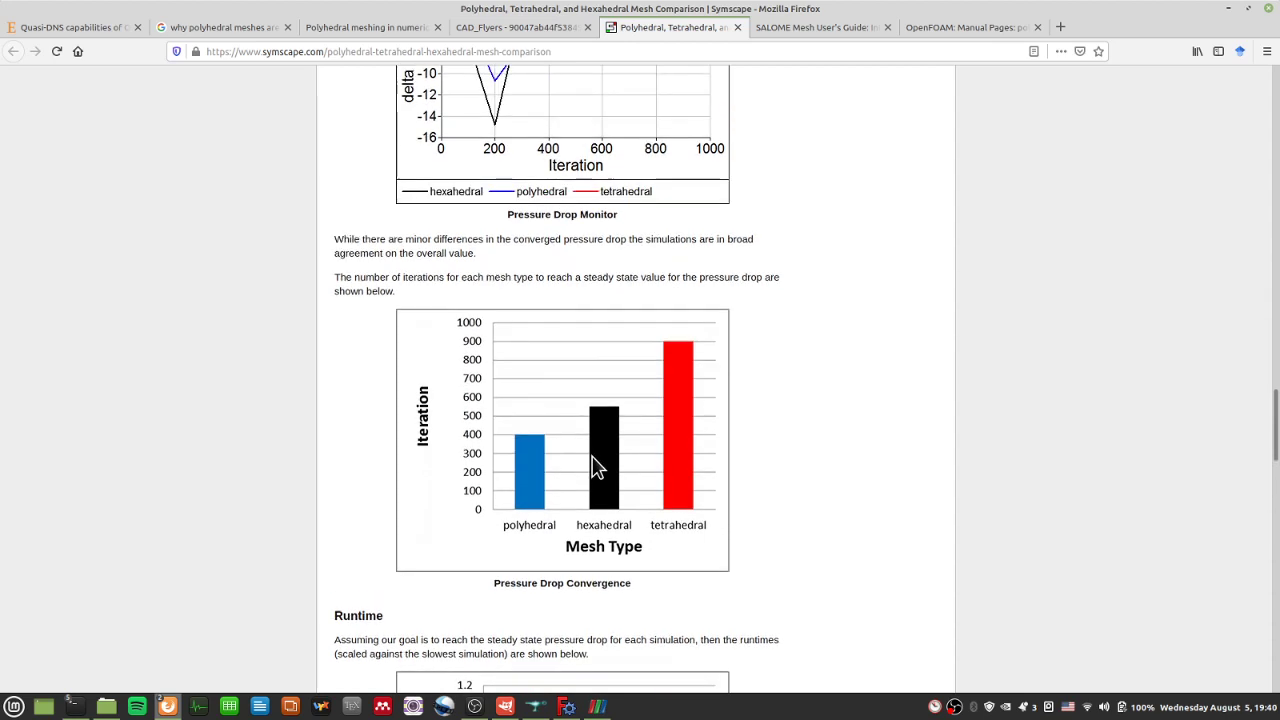
drag(417, 316, 368, 265)
click(402, 298)
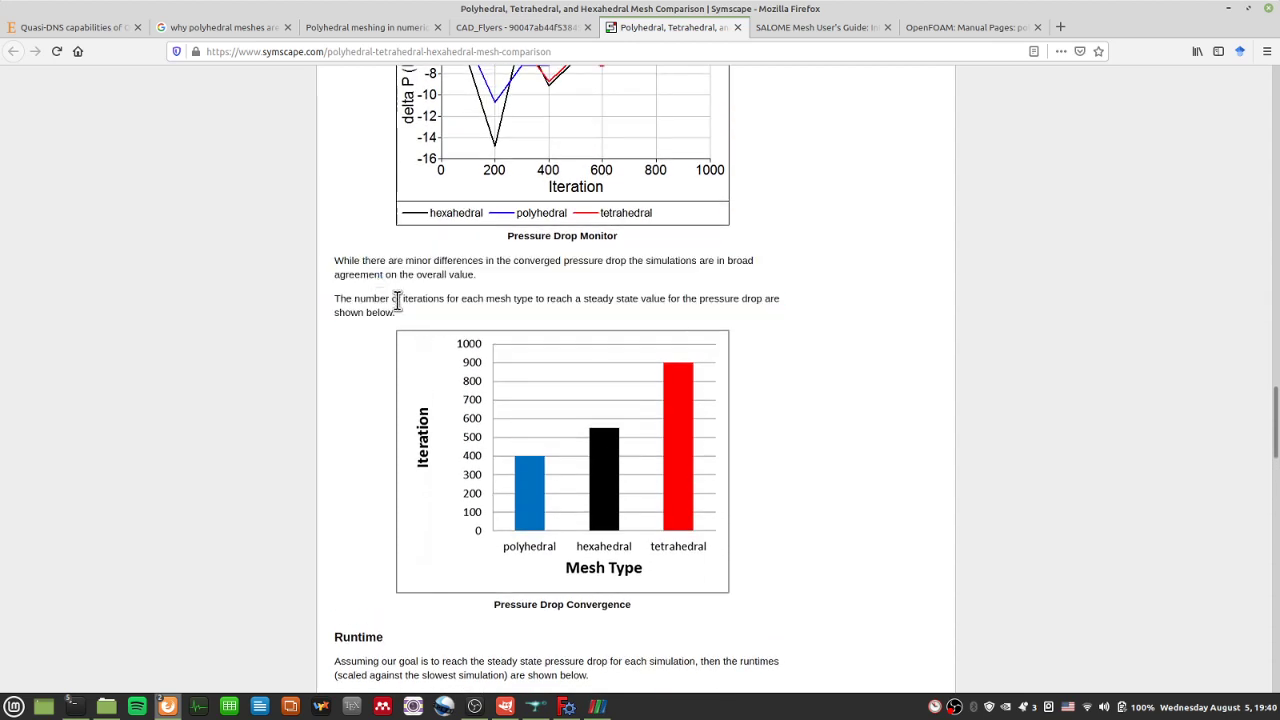
drag(428, 298, 610, 298)
Step: Move on to the Runtime section and highlight its introductory paragraph
scroll(605, 270, up, 2)
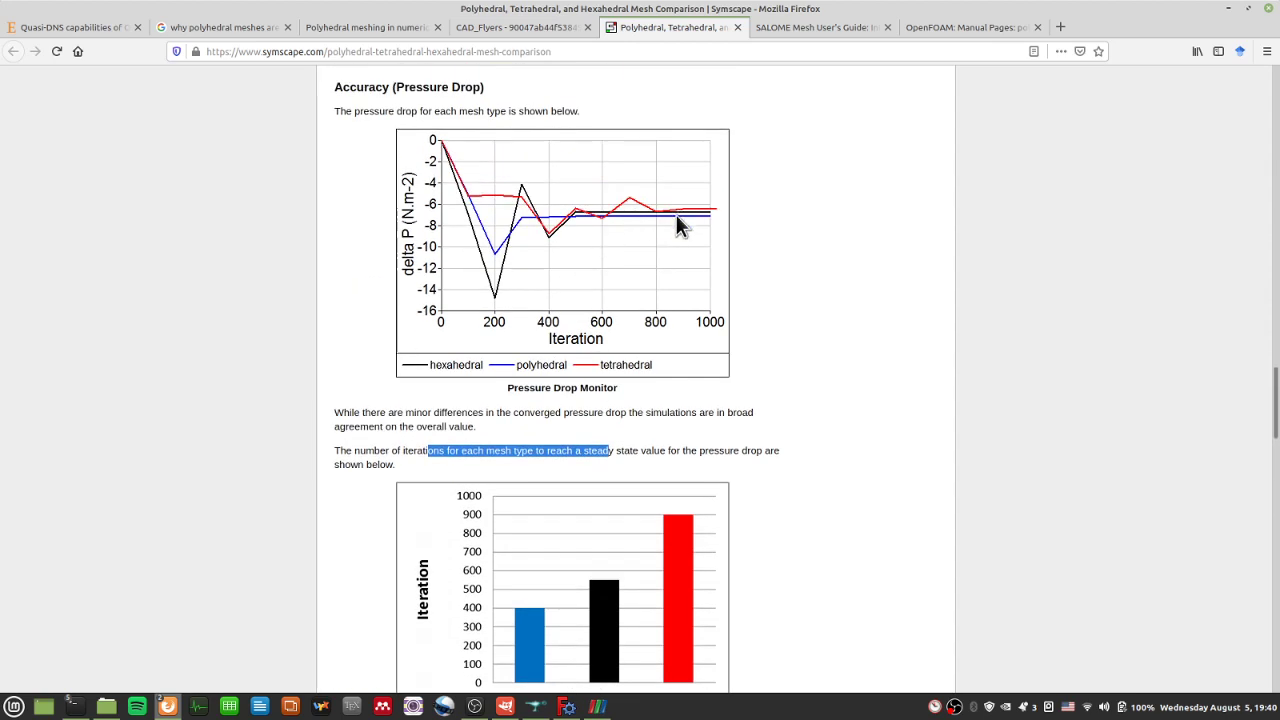
scroll(590, 400, down, 2)
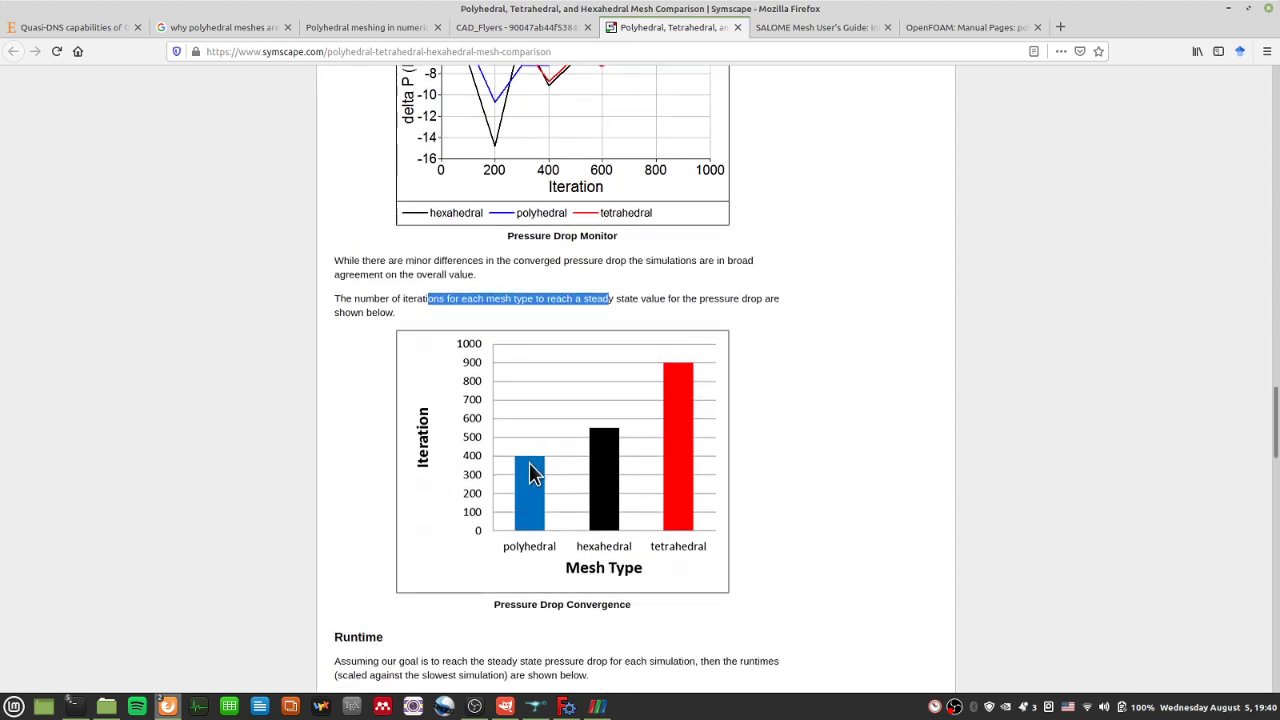
scroll(370, 489, down, 3)
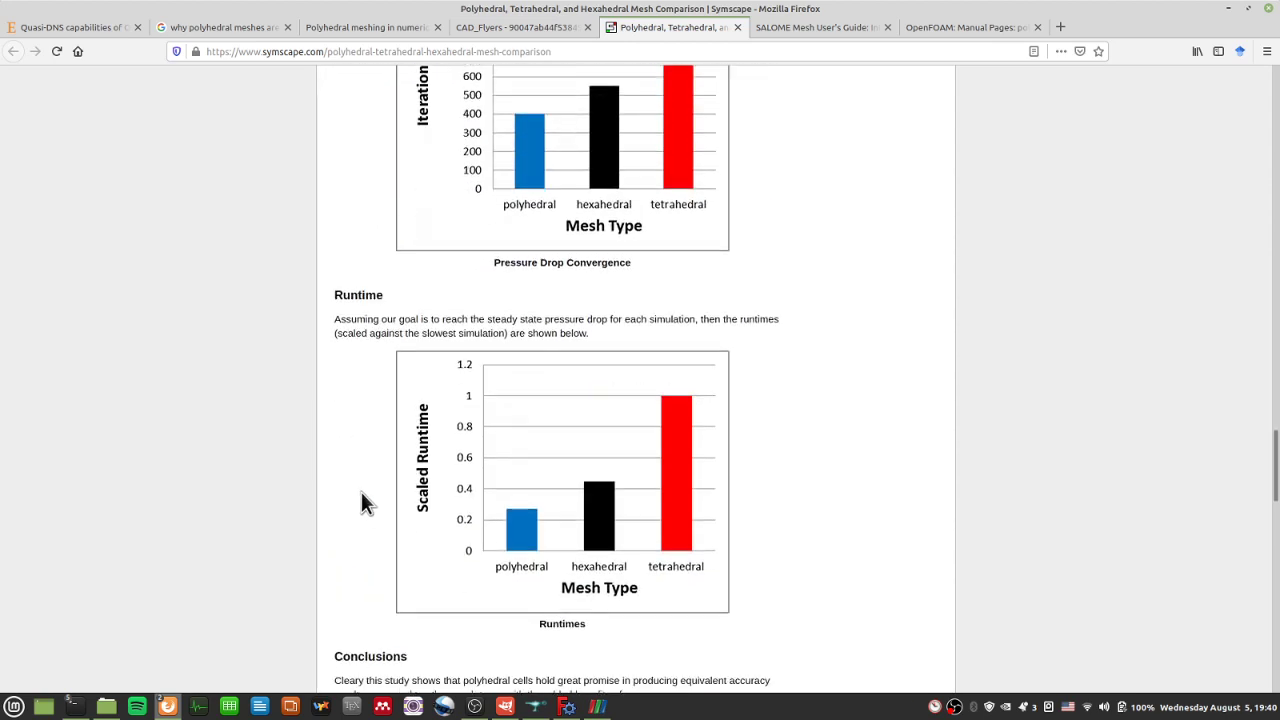
triple_click(532, 320)
scroll(520, 608, down, 2)
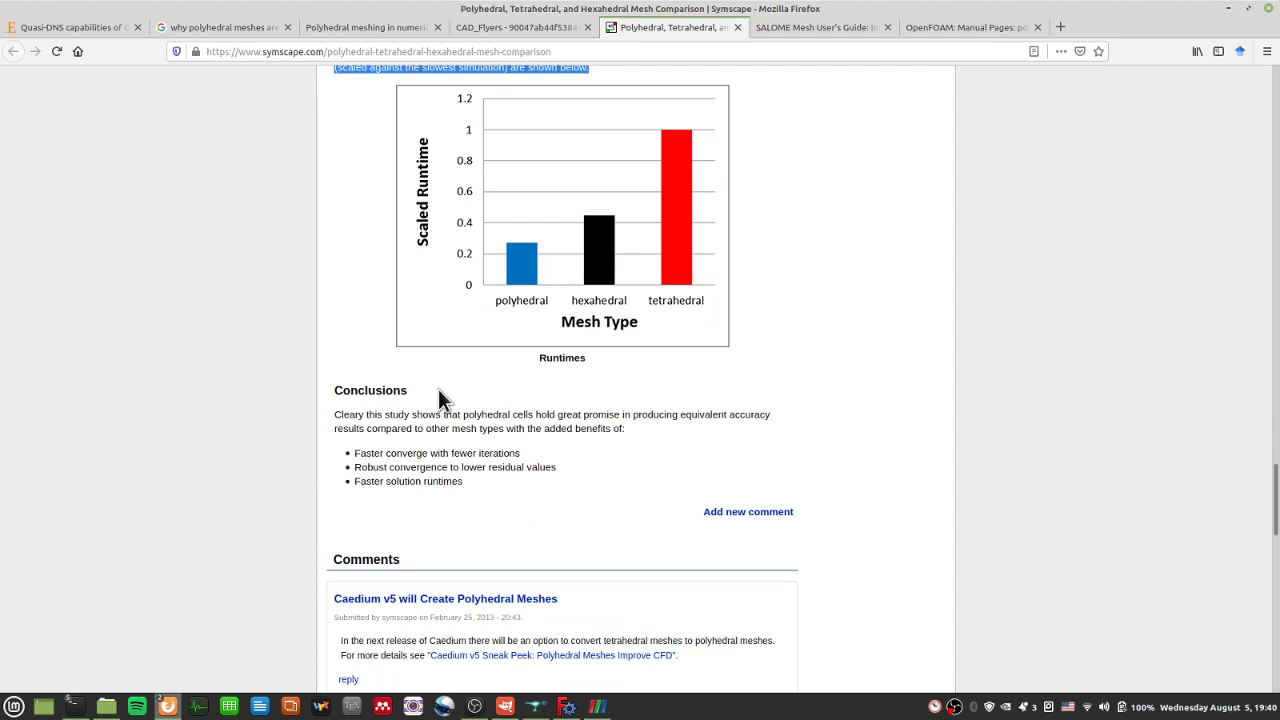
scroll(438, 389, up, 1)
Step: Bring up the sensors temperature terminal, then the solver output terminal, and scroll its log
mouse_move(73, 706)
mouse_move(140, 675)
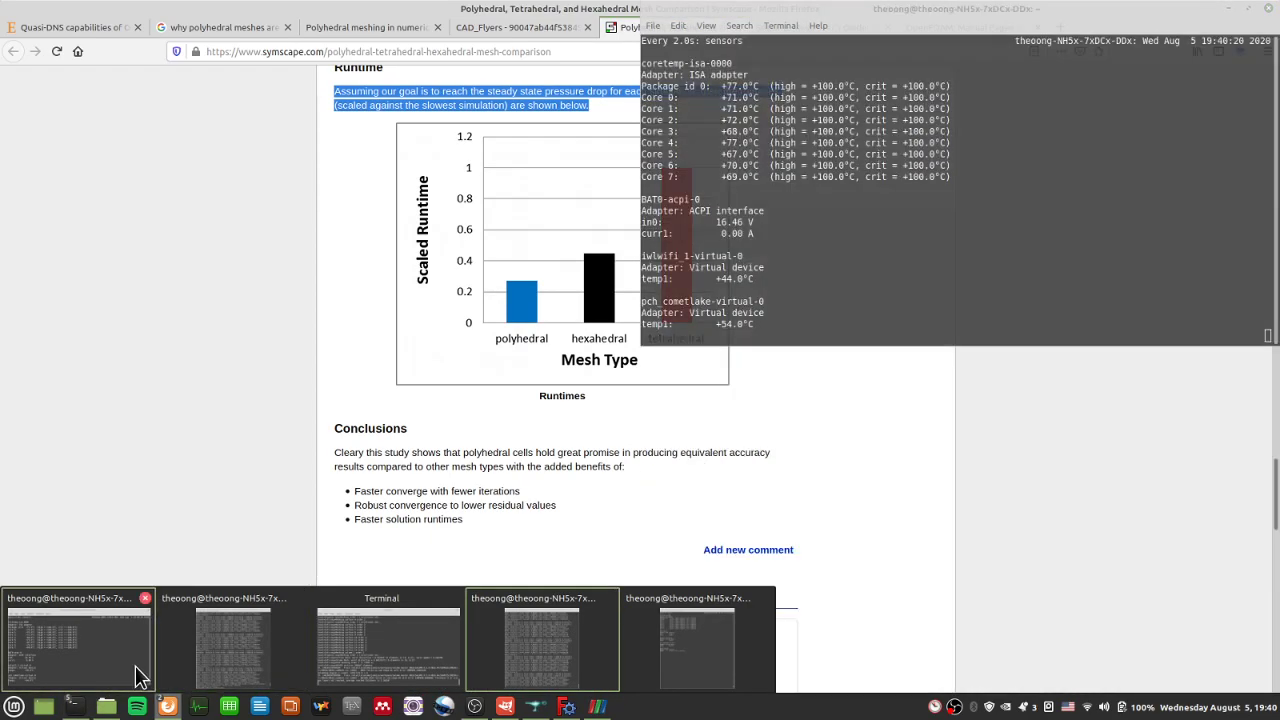
click(140, 675)
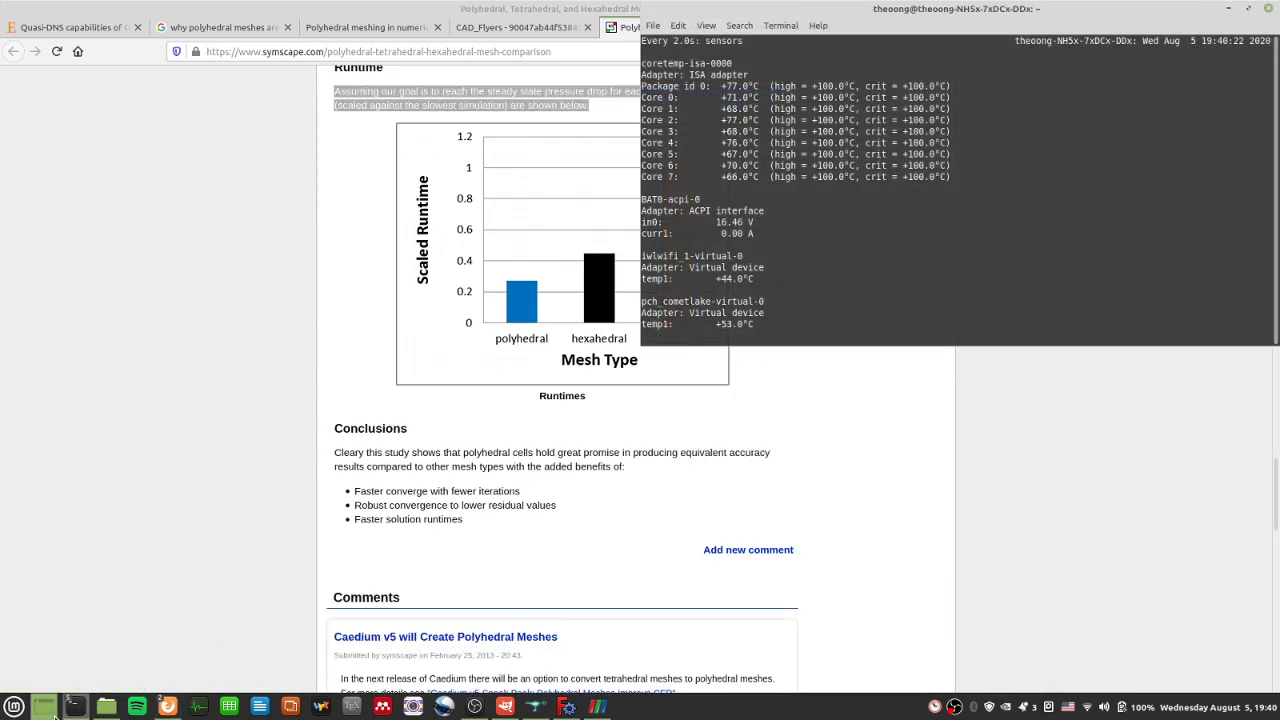
mouse_move(73, 706)
click(539, 637)
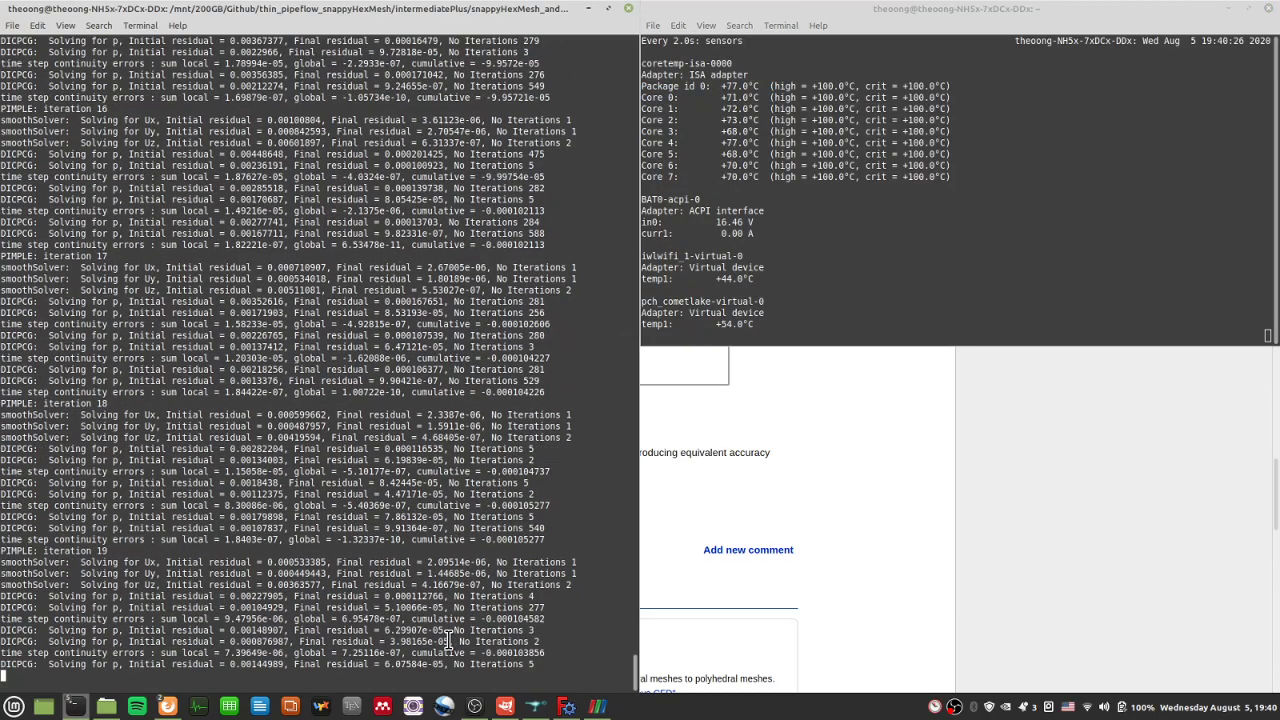
scroll(447, 640, up, 20)
scroll(447, 640, up, 15)
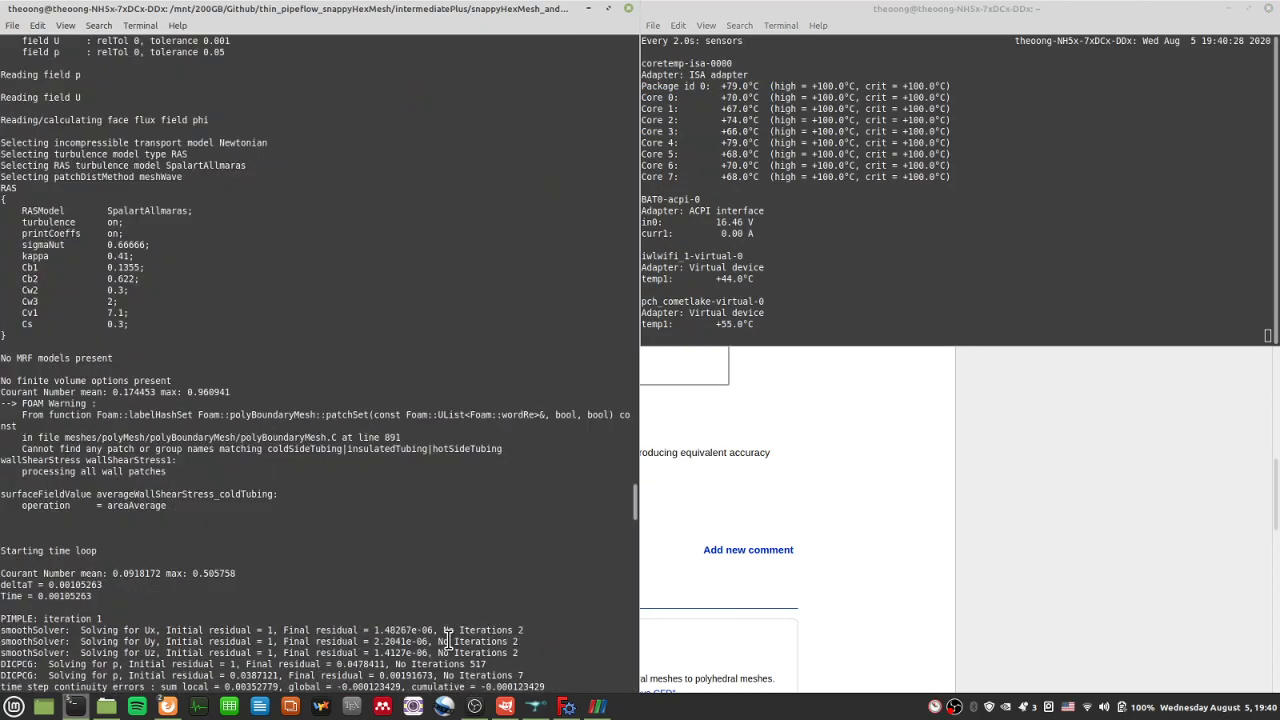
scroll(393, 648, down, 20)
scroll(393, 648, down, 20)
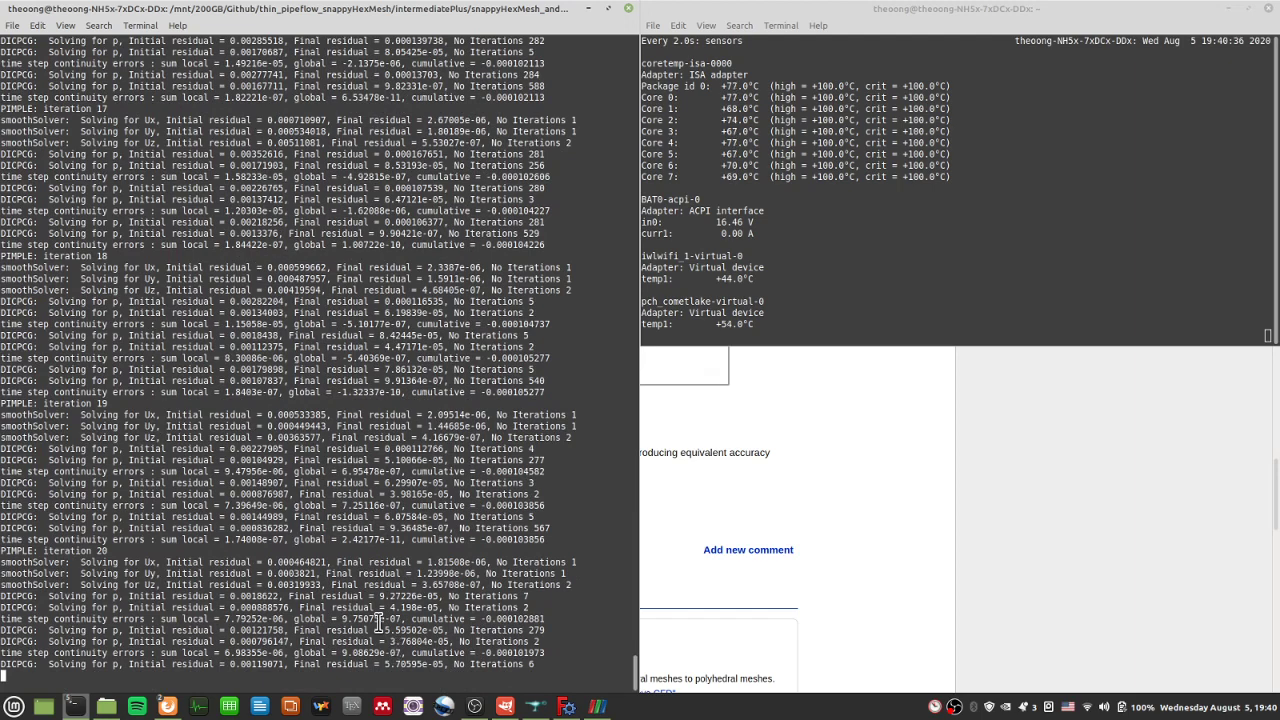
Step: Highlight the solver output for iterations 19 and 21, then return to the mesh-comparison page
drag(280, 406, 320, 442)
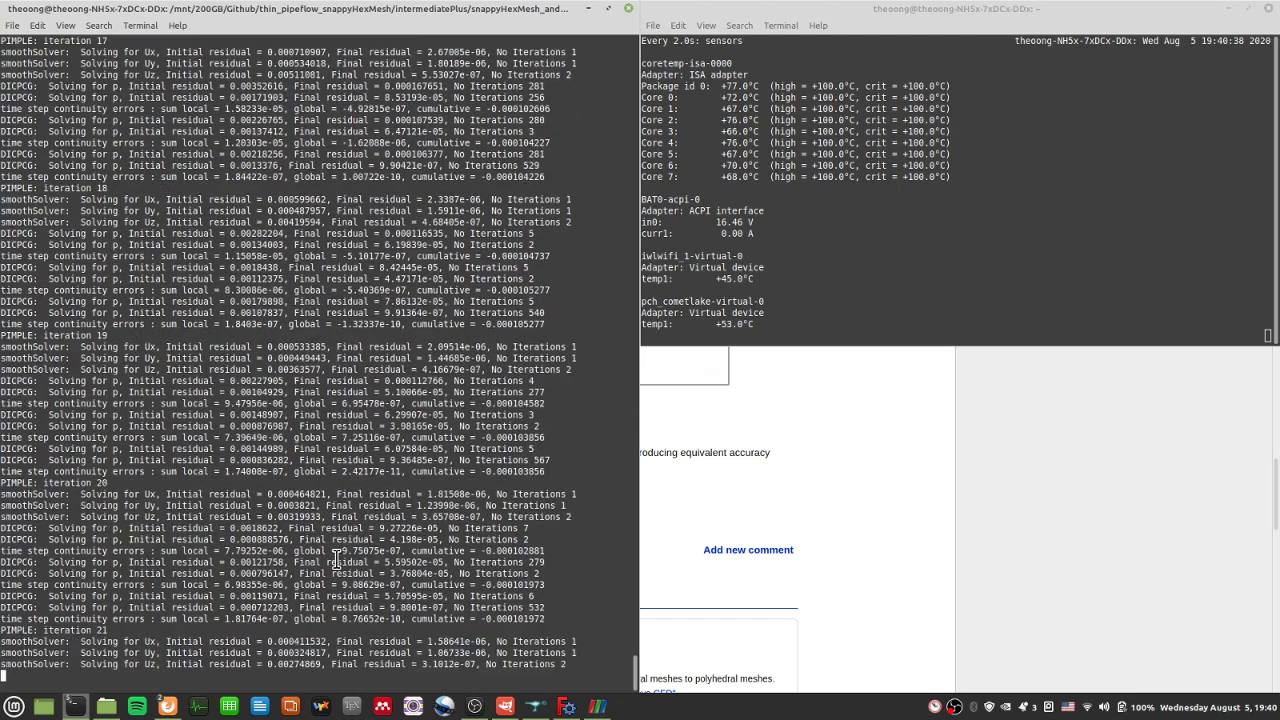
drag(340, 652, 318, 590)
click(346, 612)
drag(350, 630, 262, 572)
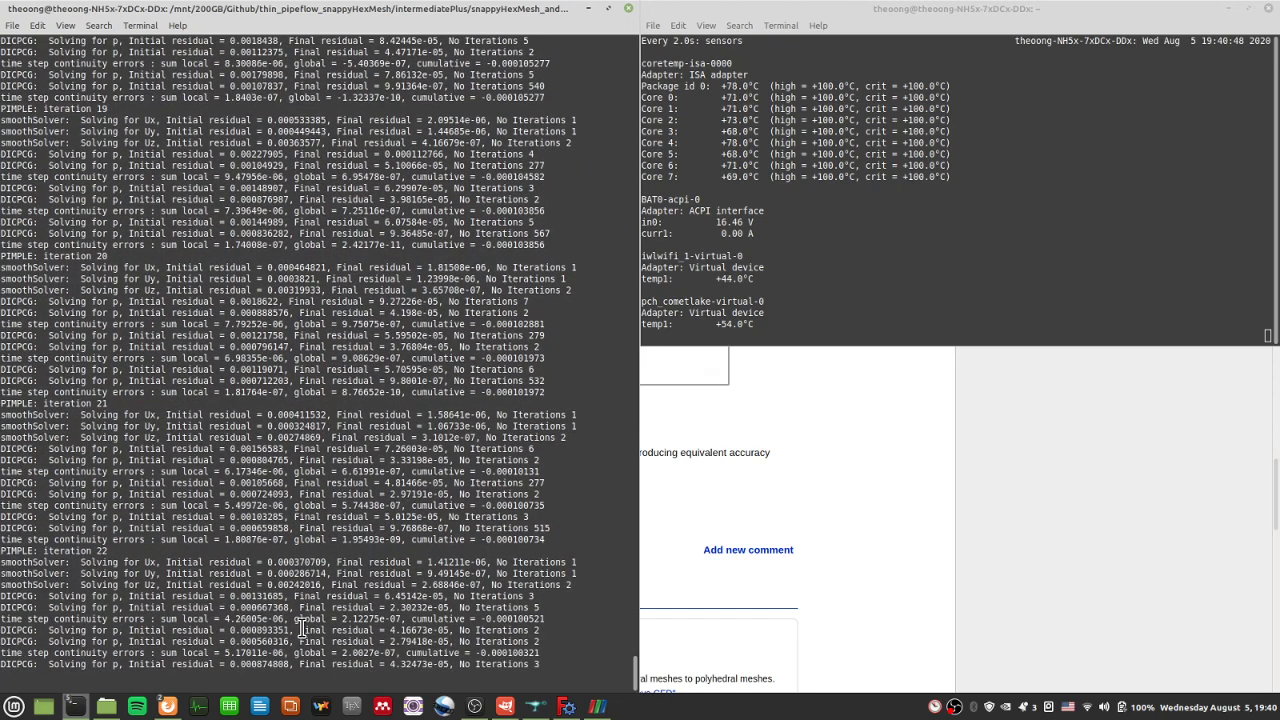
click(677, 549)
Step: Highlight the three Conclusions benefits, including Faster solution runtimes, then switch to the CAD_Flyers PDF
click(671, 543)
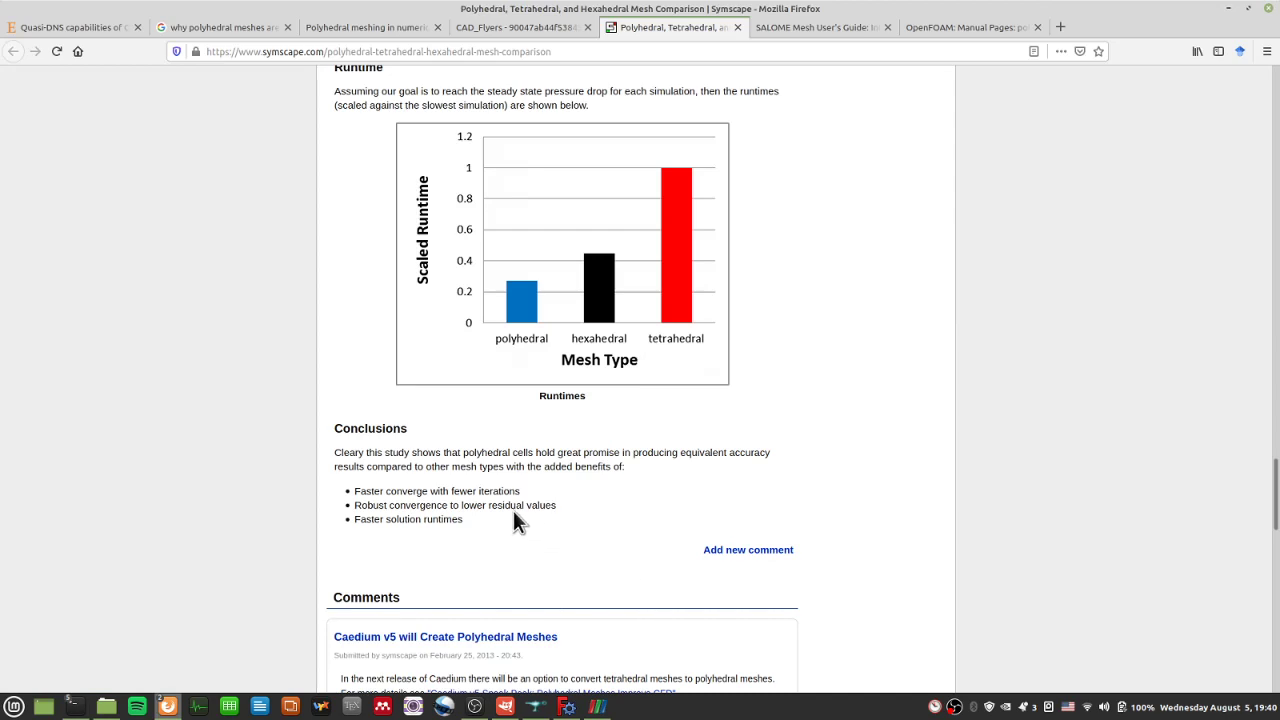
drag(503, 516, 353, 513)
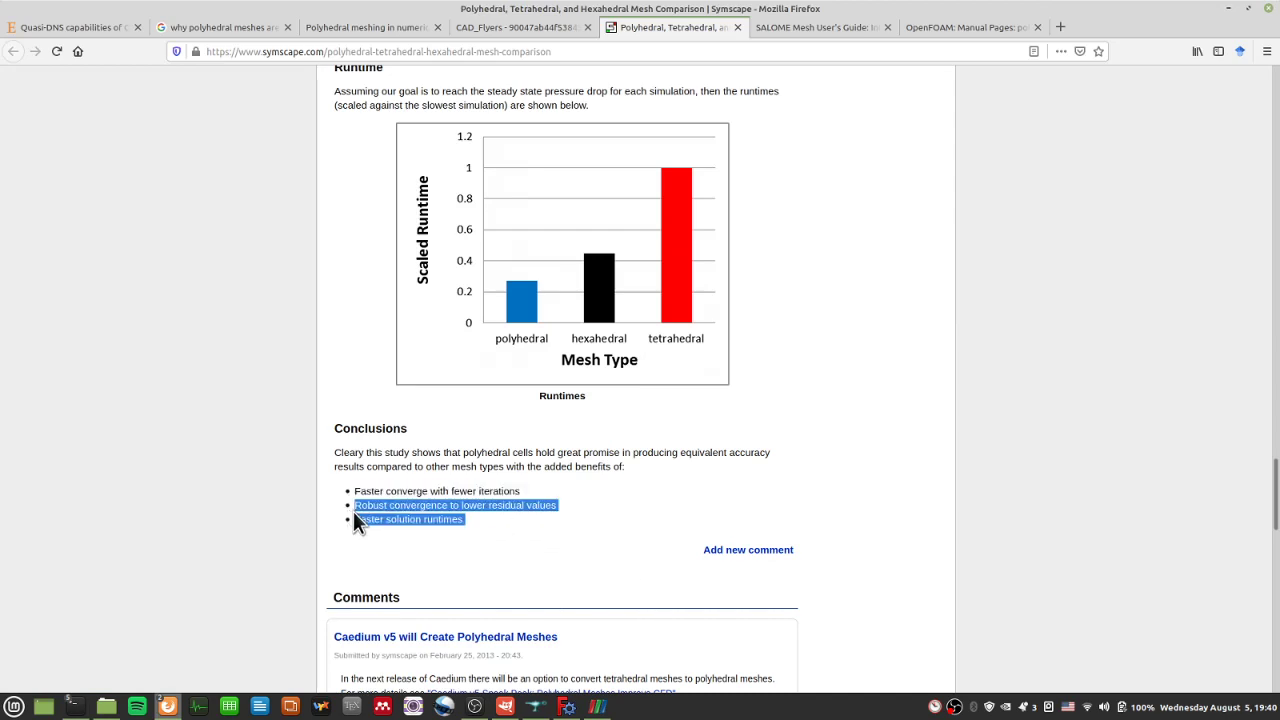
drag(354, 513, 352, 523)
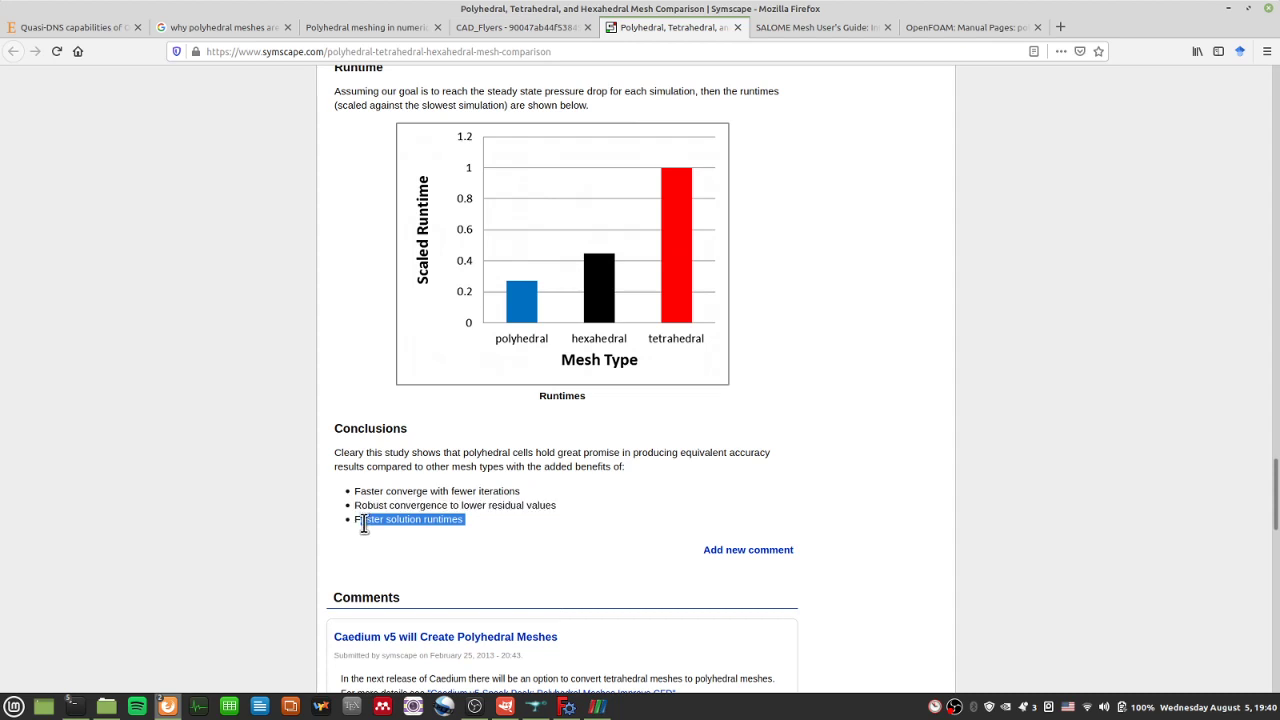
click(349, 523)
click(560, 27)
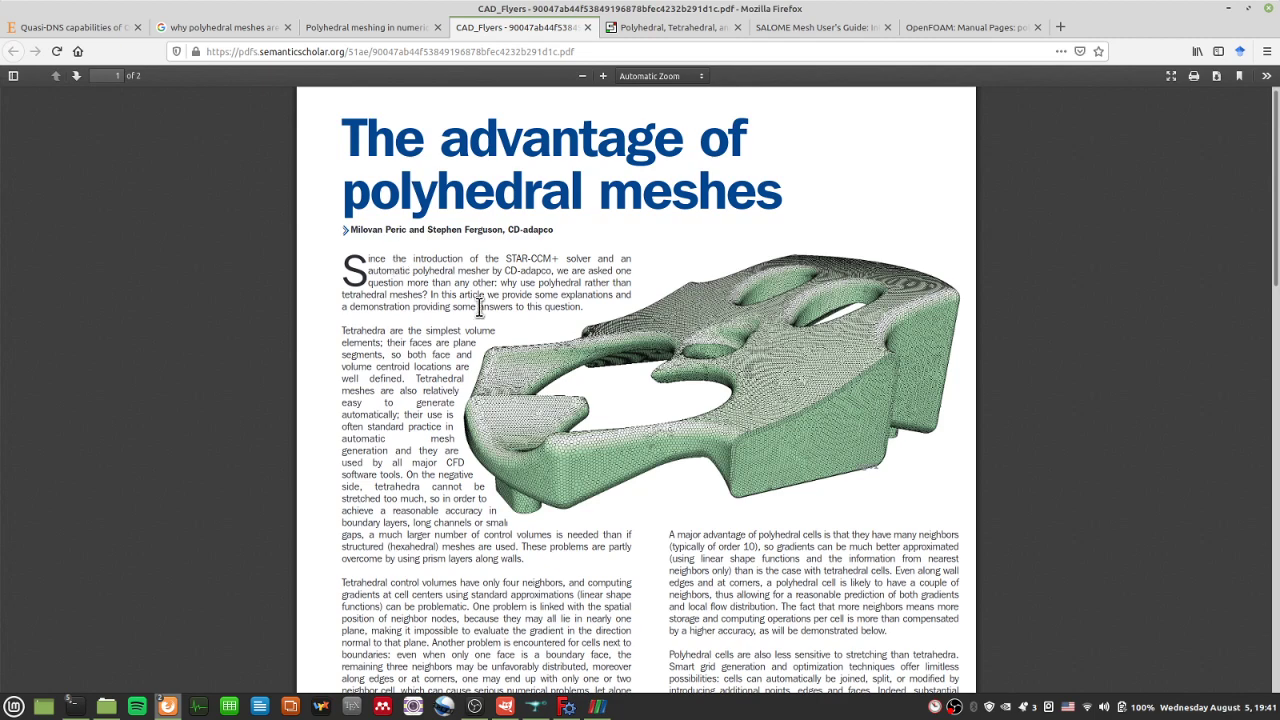
Step: Highlight page 1's tetrahedra and prism-layer passages, then page 2's note that polyhedral meshes are more accurate
drag(432, 258, 466, 420)
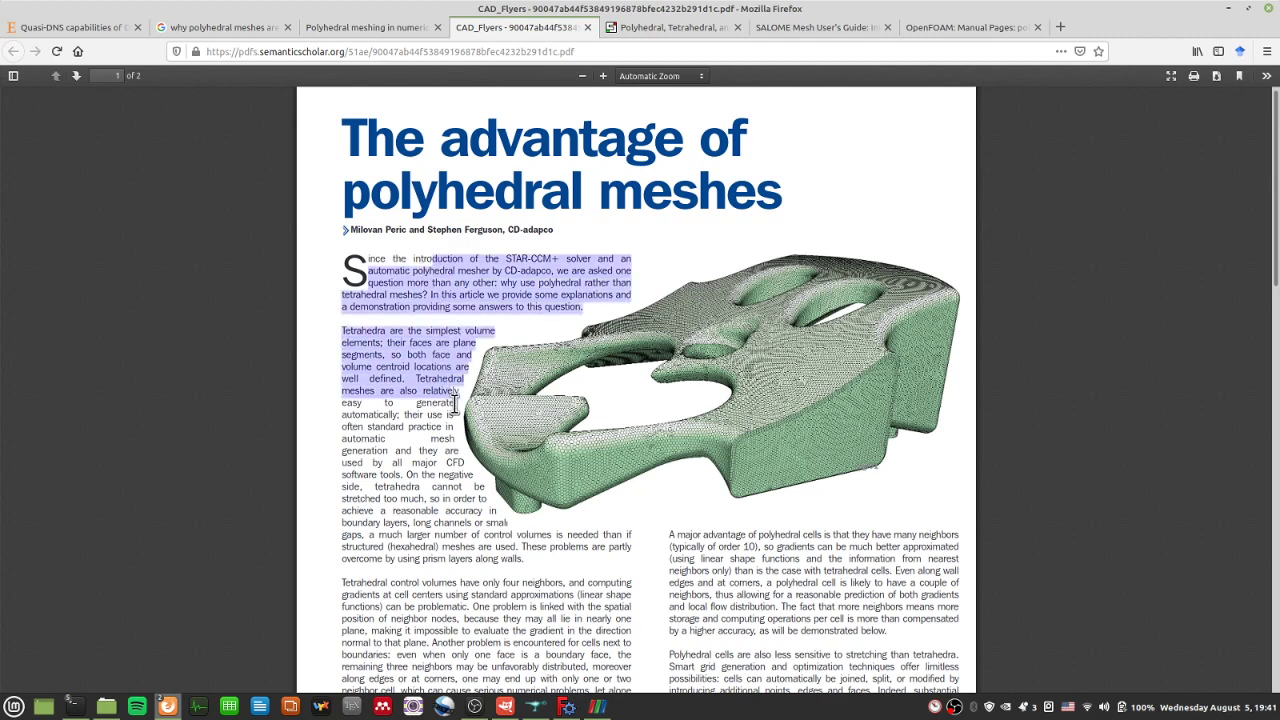
drag(517, 527, 563, 564)
click(564, 558)
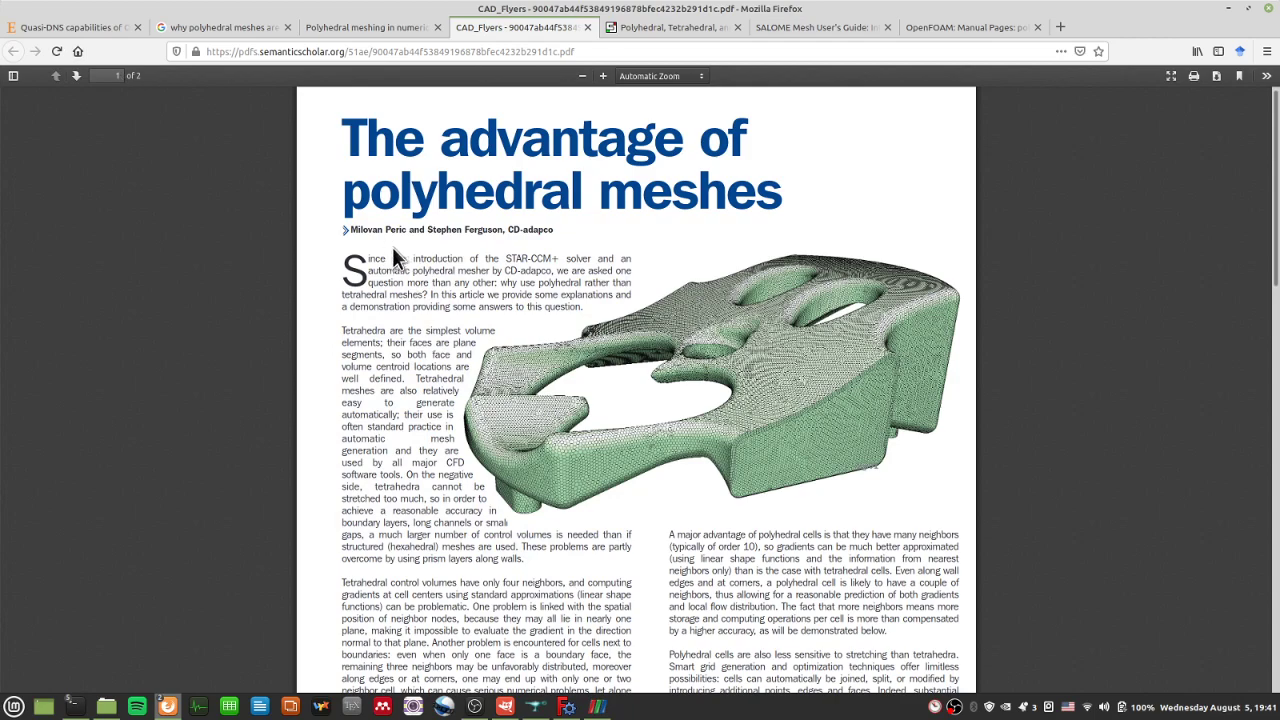
scroll(680, 520, down, 10)
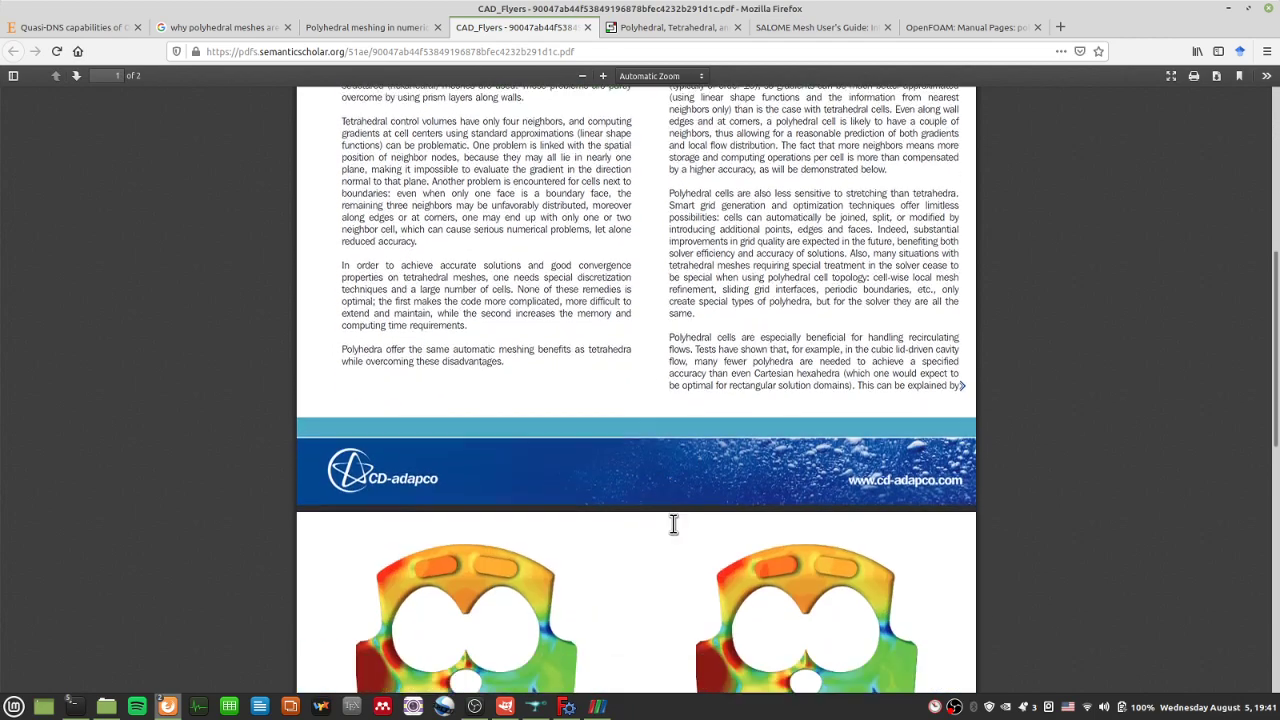
scroll(671, 520, down, 6)
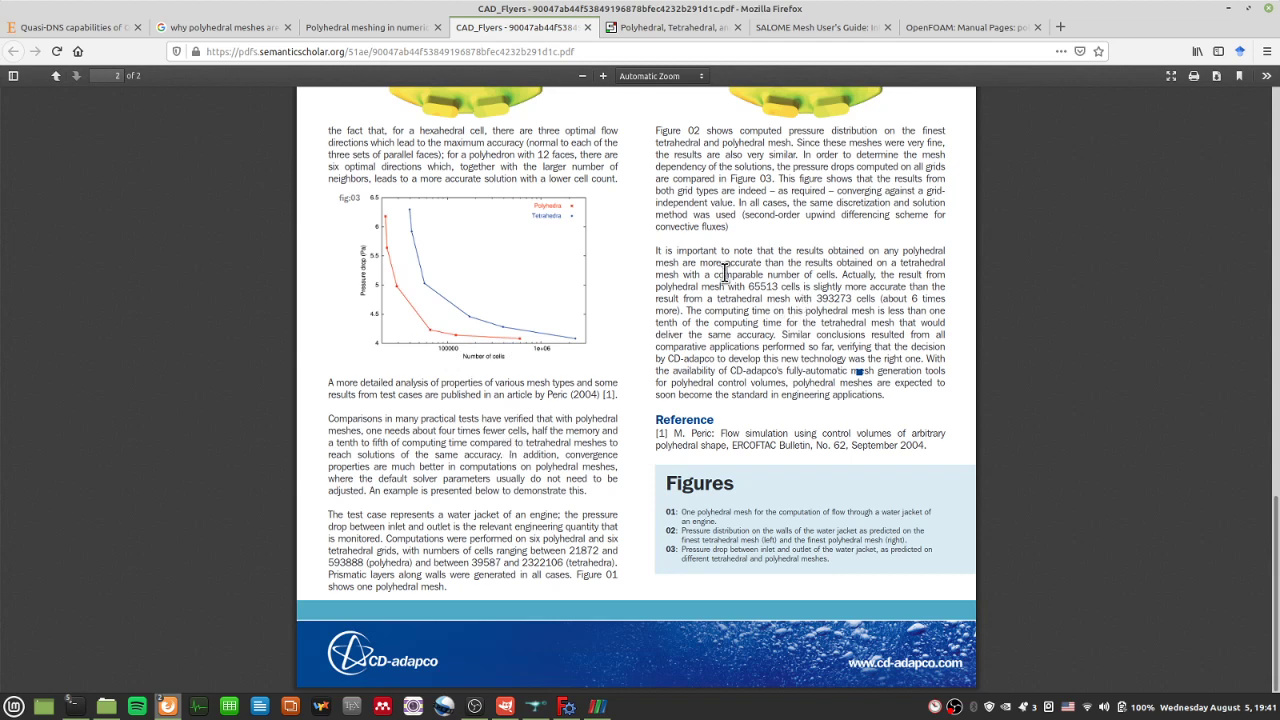
drag(687, 251, 836, 275)
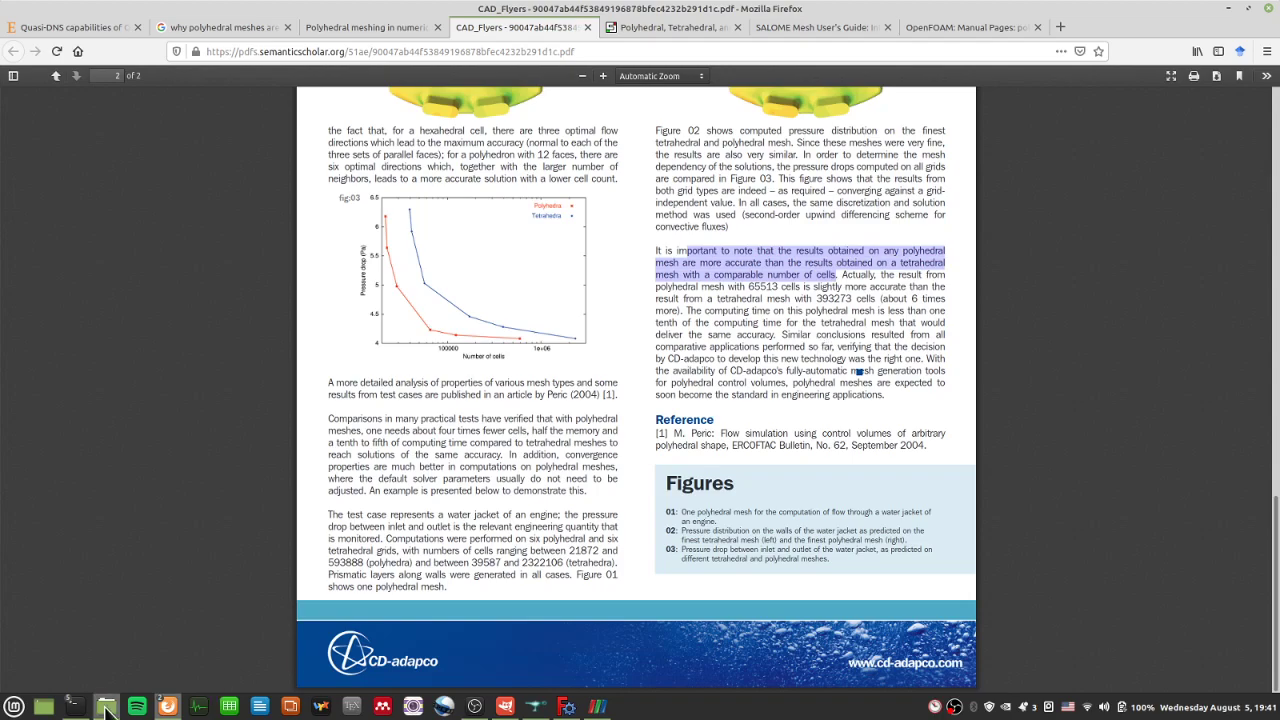
Step: Bring both solver terminals up side by side, add a blank log line, and minimise the left one
mouse_move(80, 708)
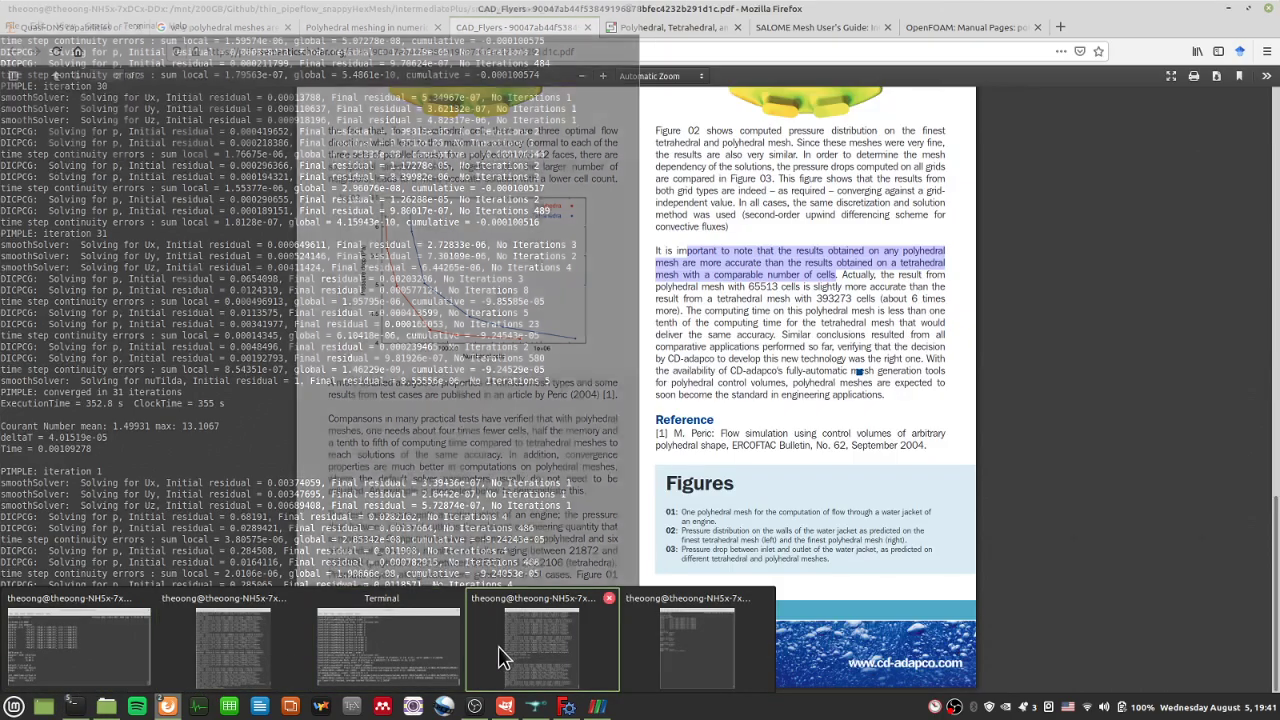
click(499, 646)
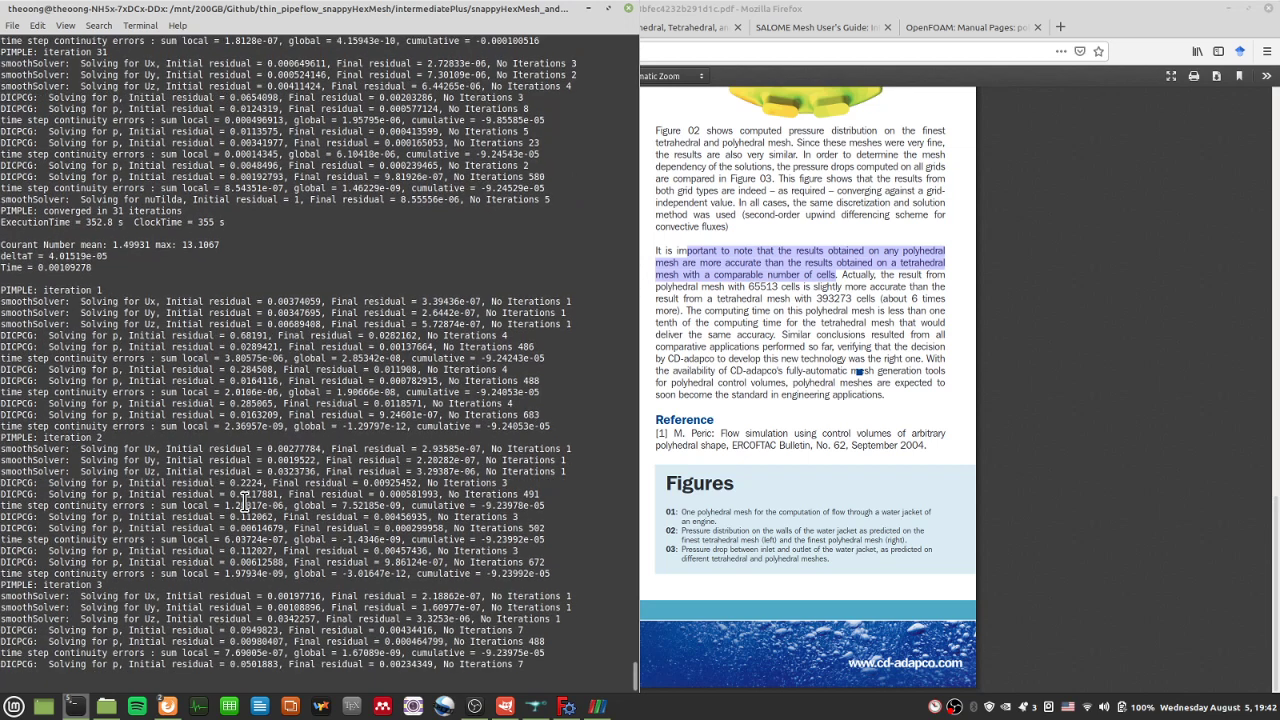
mouse_move(80, 702)
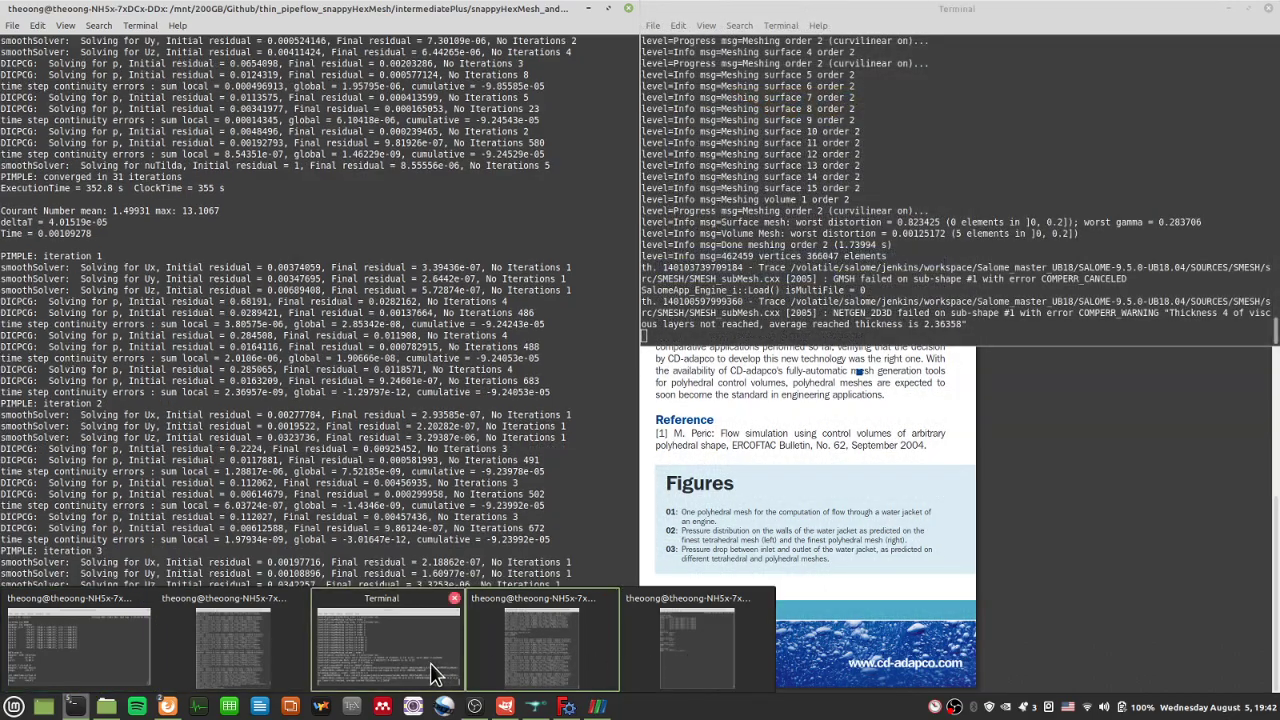
click(277, 666)
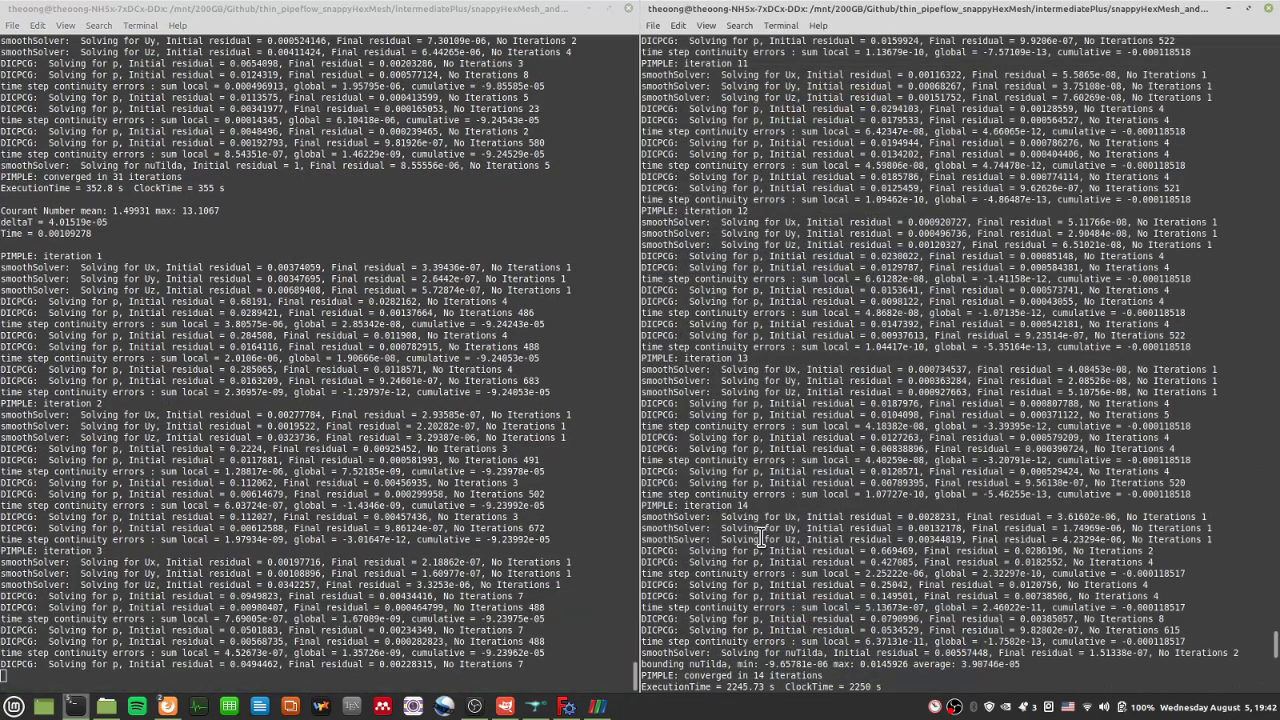
key(Return)
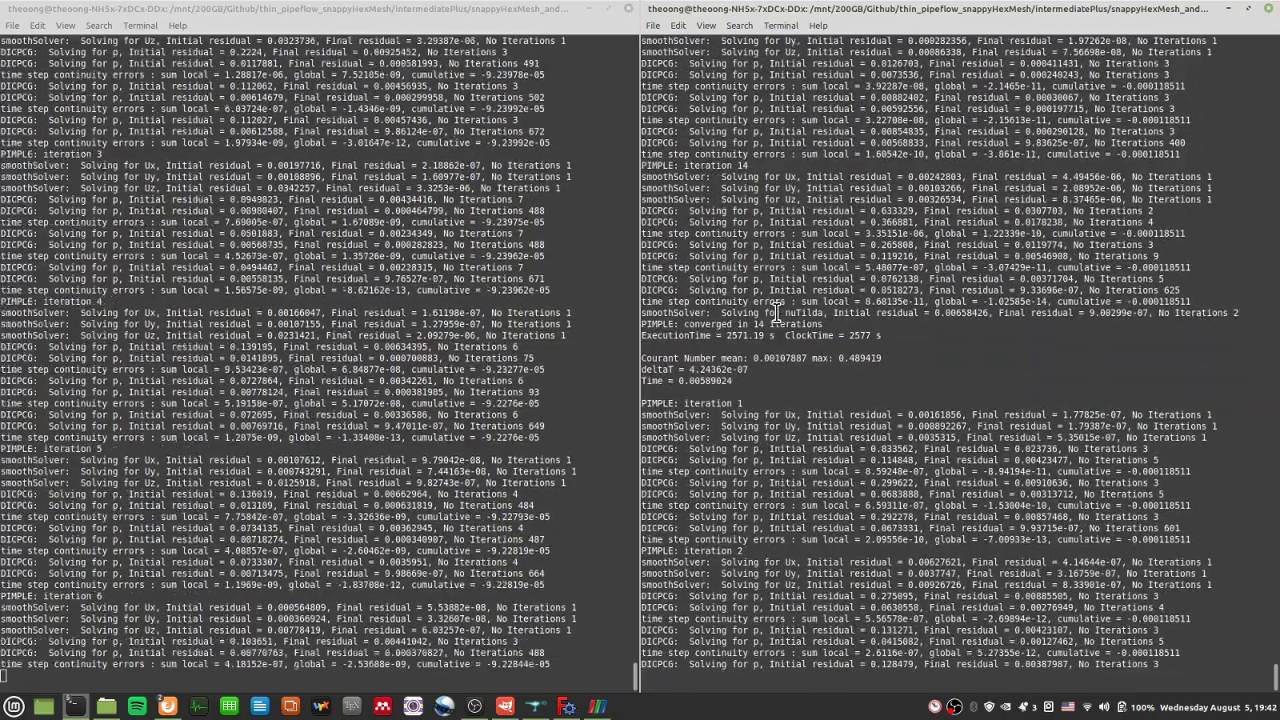
click(588, 8)
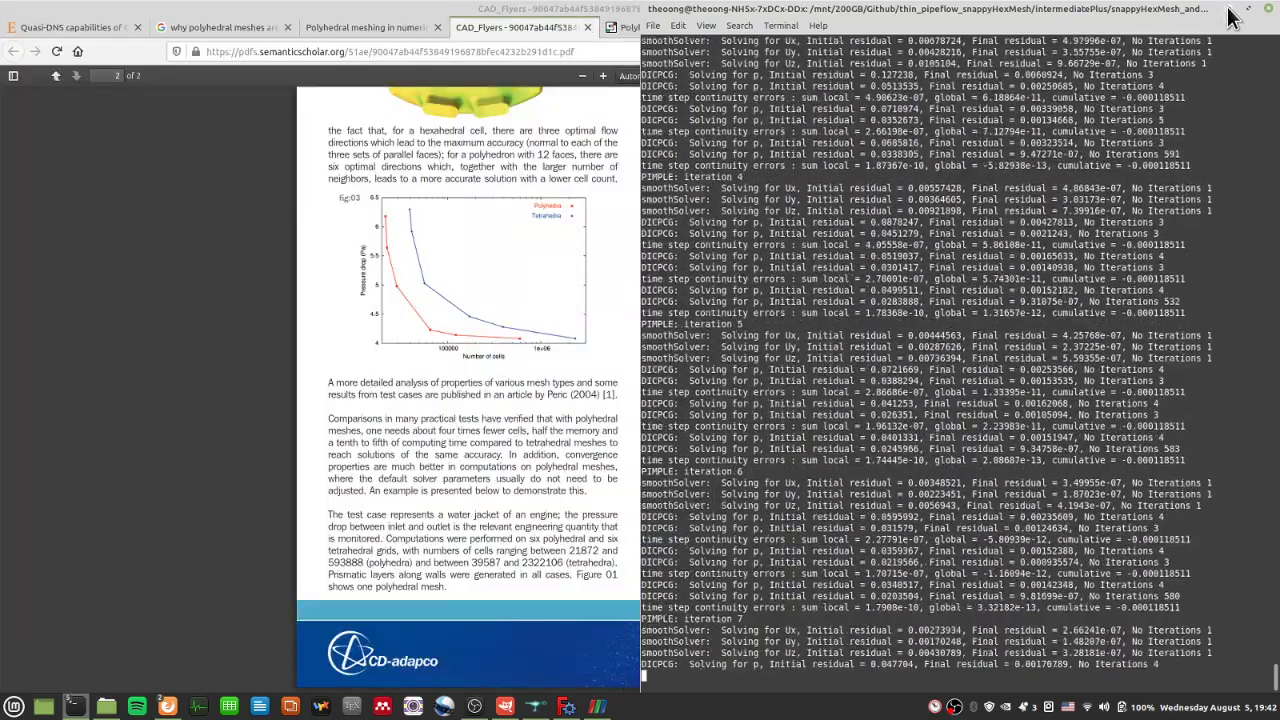
Step: Minimise the right terminal, highlight page 2's comparable-cells, 65513 cell count and computing-time sentences, then return to page 1
click(1231, 11)
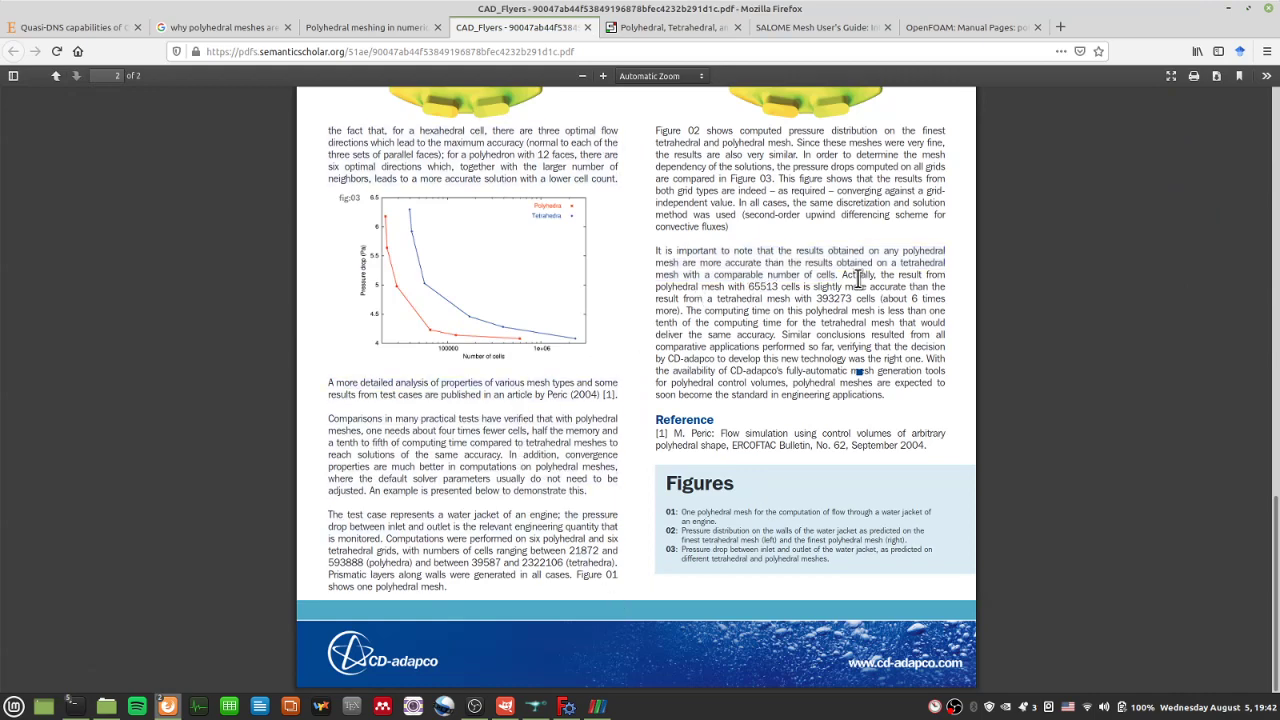
drag(840, 276, 777, 288)
scroll(823, 334, up, 4)
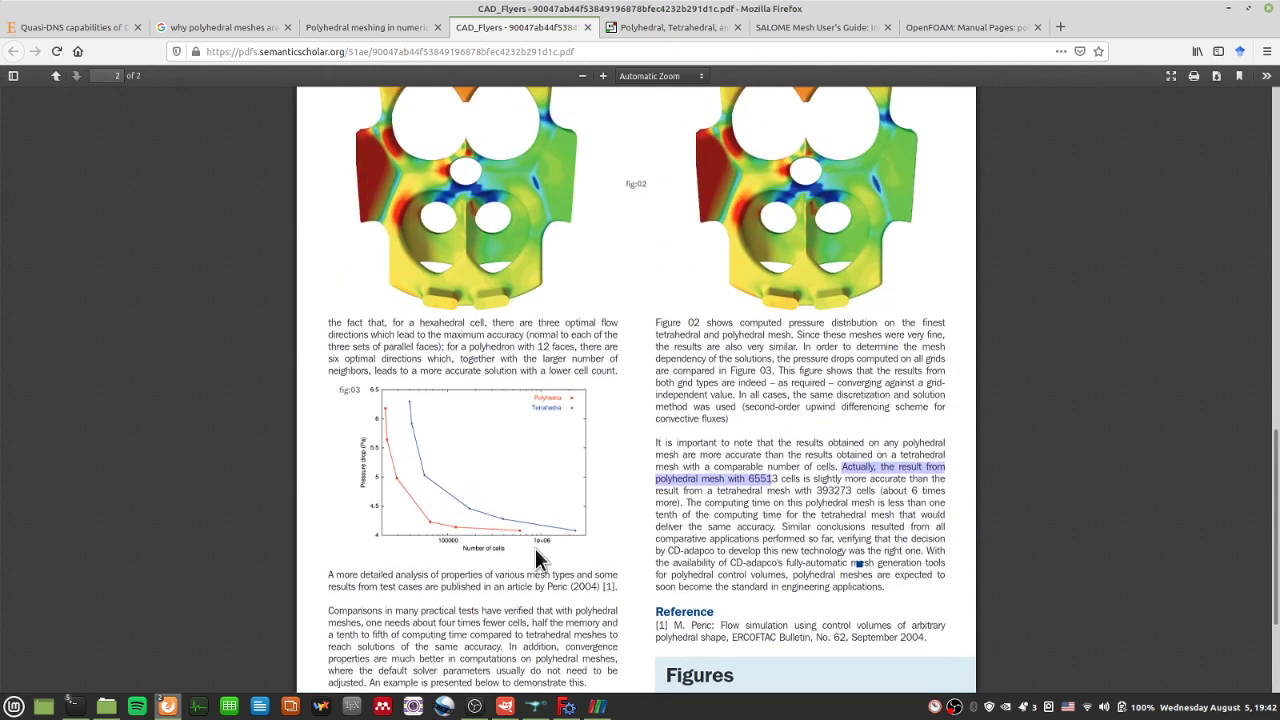
drag(740, 481, 777, 528)
click(704, 604)
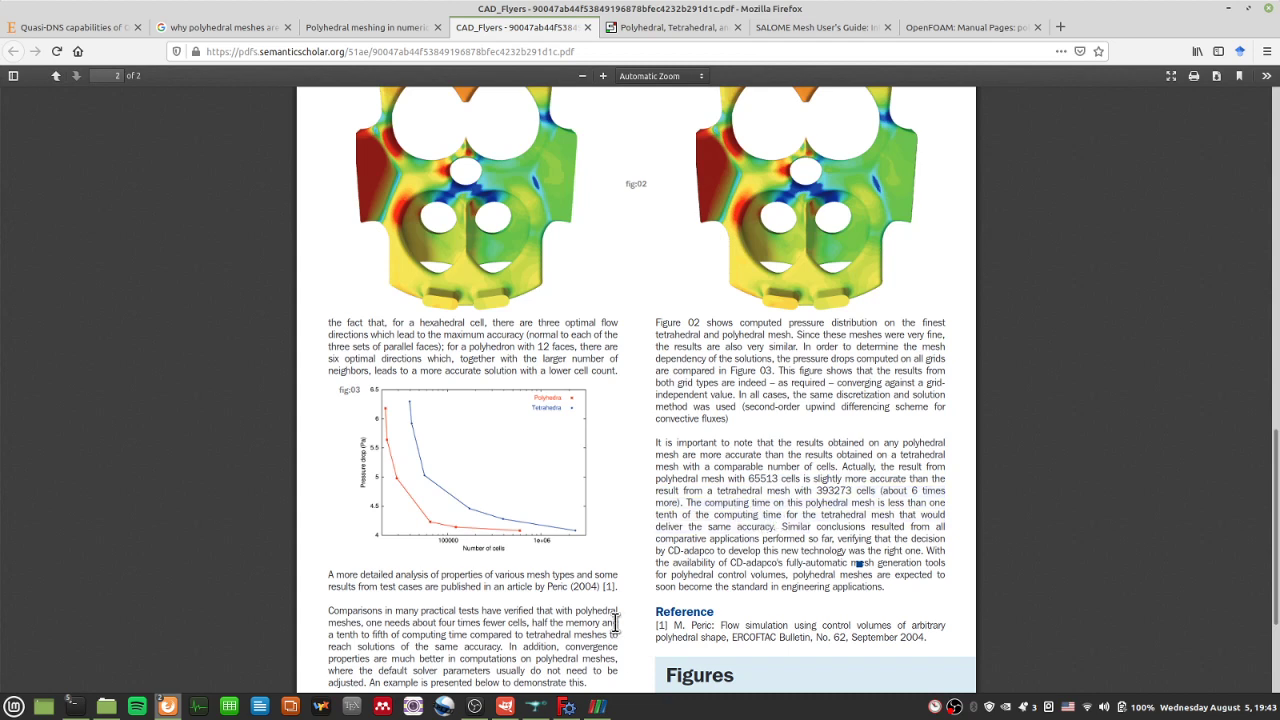
drag(704, 502, 788, 528)
scroll(770, 565, up, 4)
scroll(769, 565, up, 9)
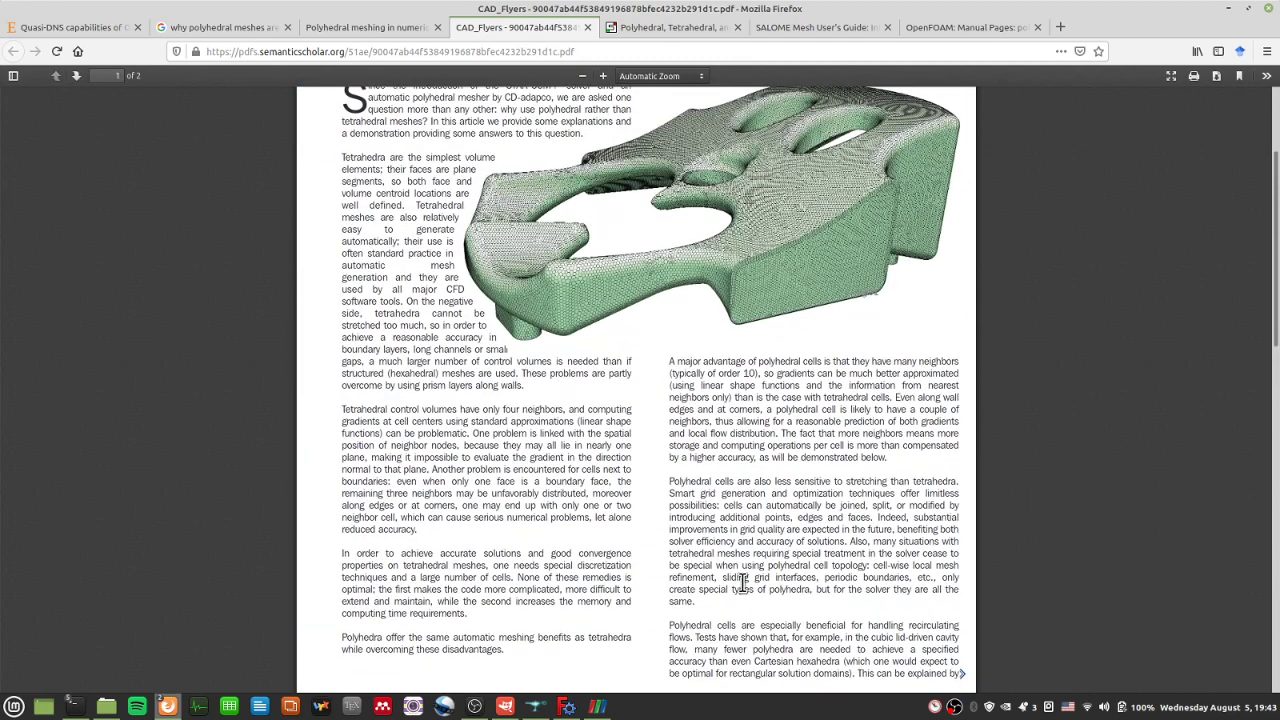
scroll(742, 585, up, 3)
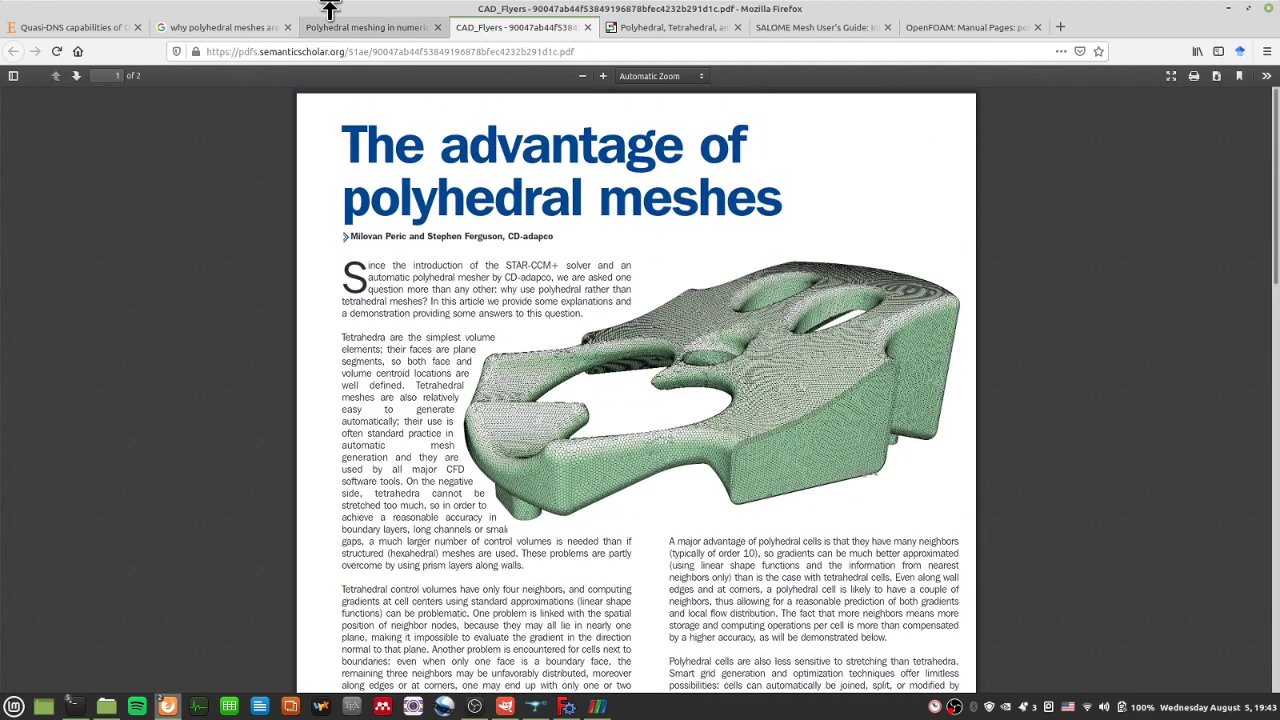
Step: Open the conjugate heat transfer paper, glance at the Google tab, and highlight the paper's title and abstract
click(378, 28)
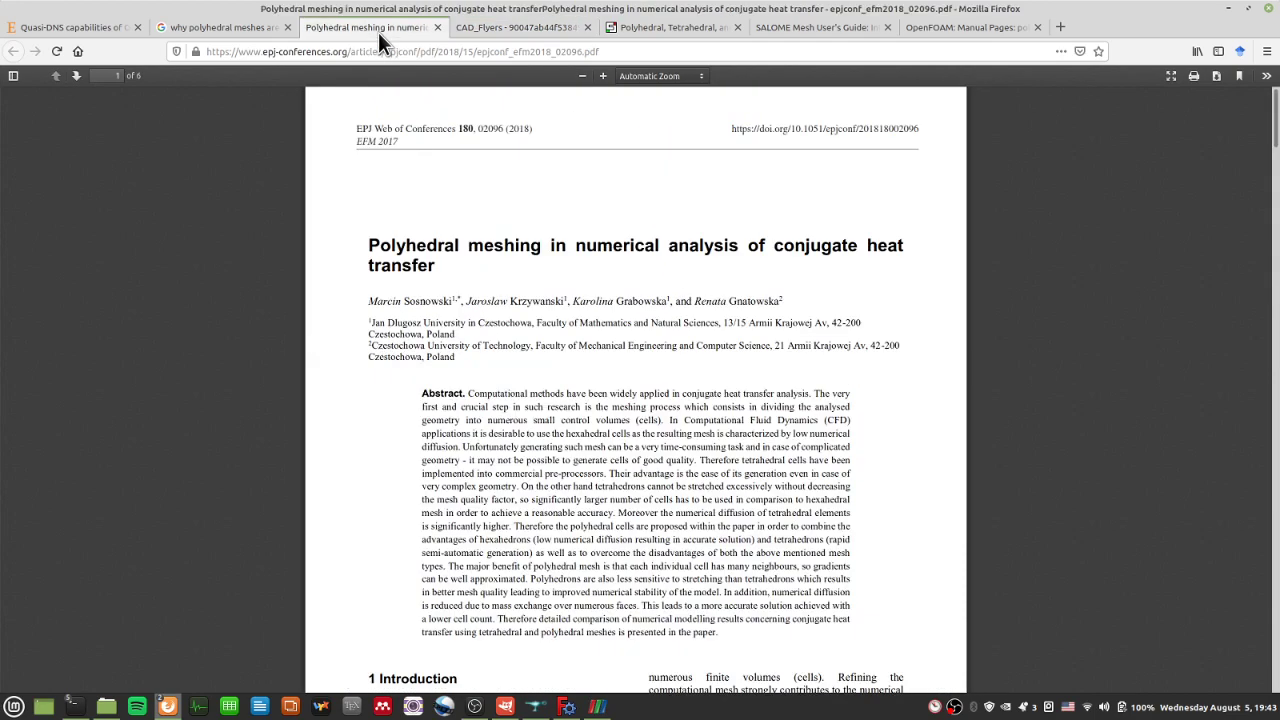
drag(432, 250, 560, 580)
click(558, 578)
scroll(558, 578, down, 4)
scroll(558, 578, up, 4)
click(258, 30)
click(333, 29)
drag(440, 252, 472, 302)
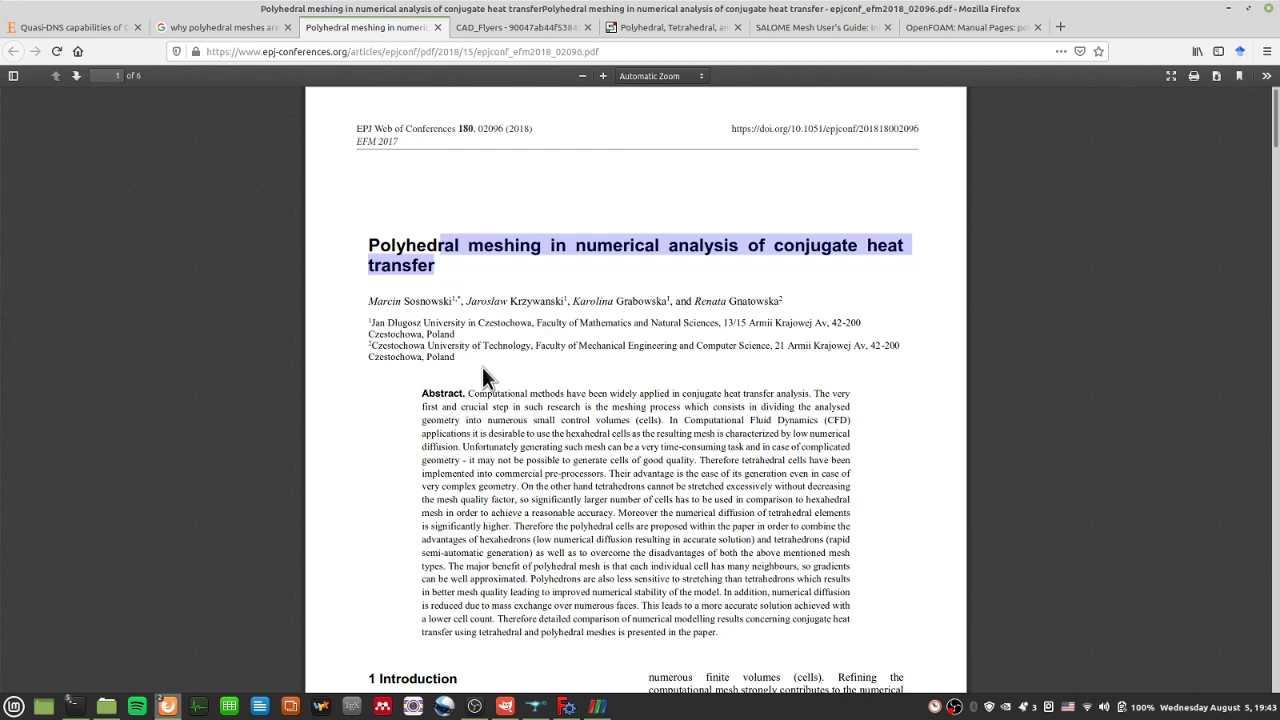
scroll(552, 475, down, 3)
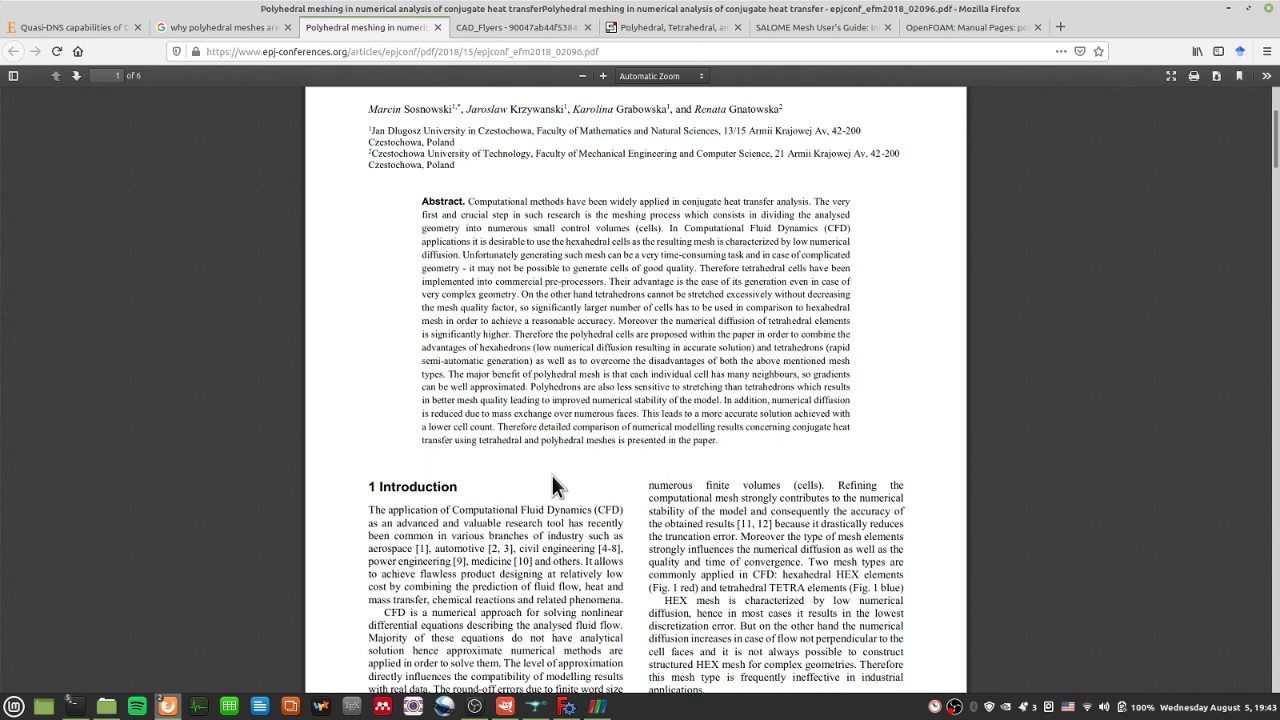
scroll(552, 475, up, 3)
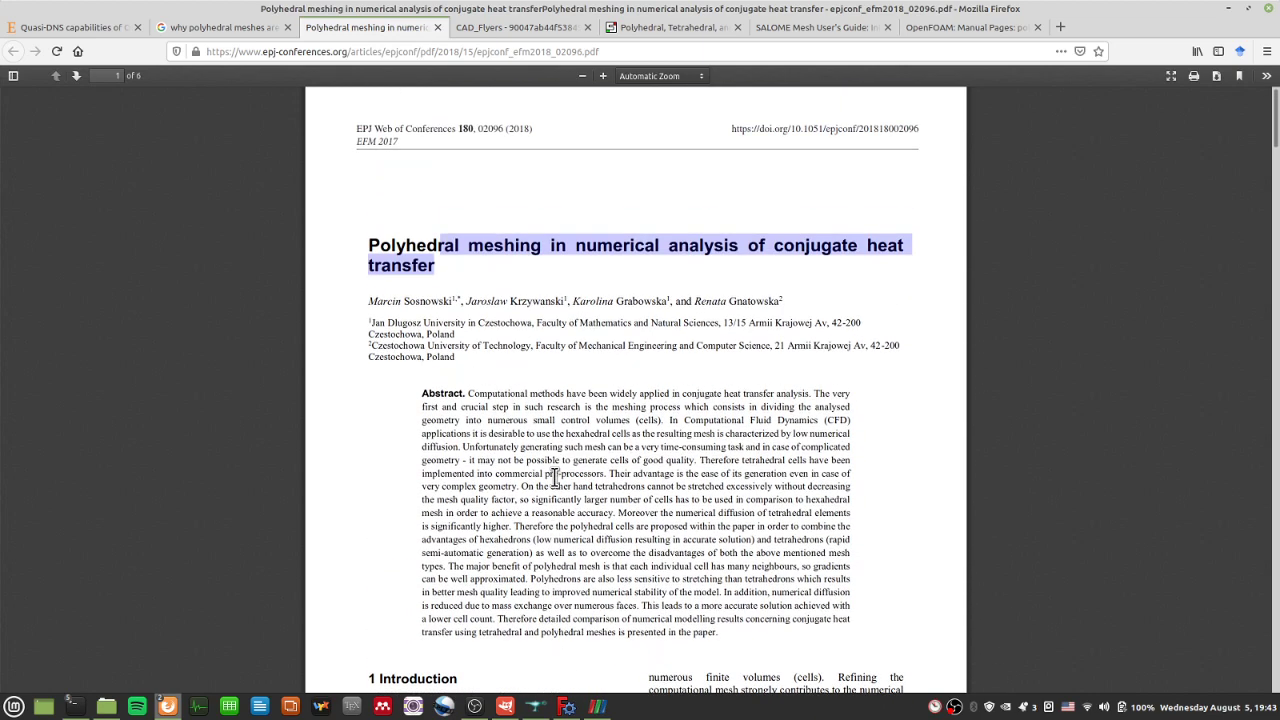
click(55, 28)
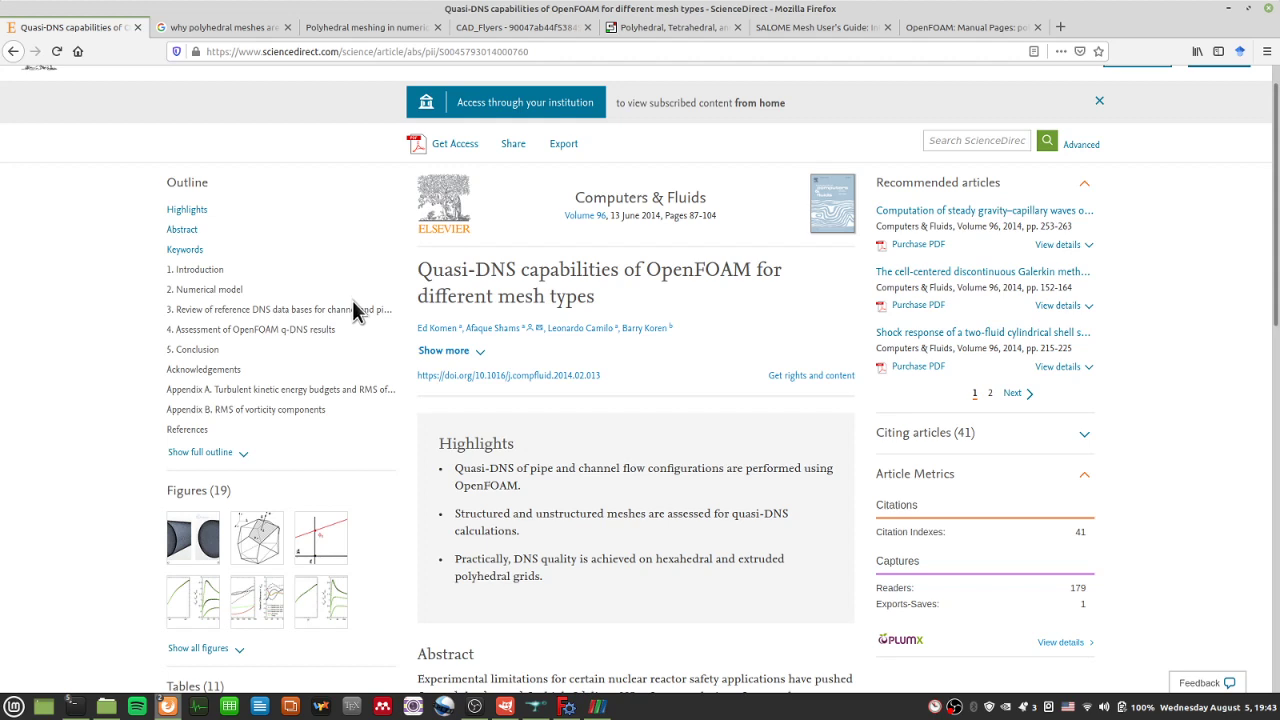
triple_click(610, 292)
click(690, 300)
drag(648, 272, 748, 272)
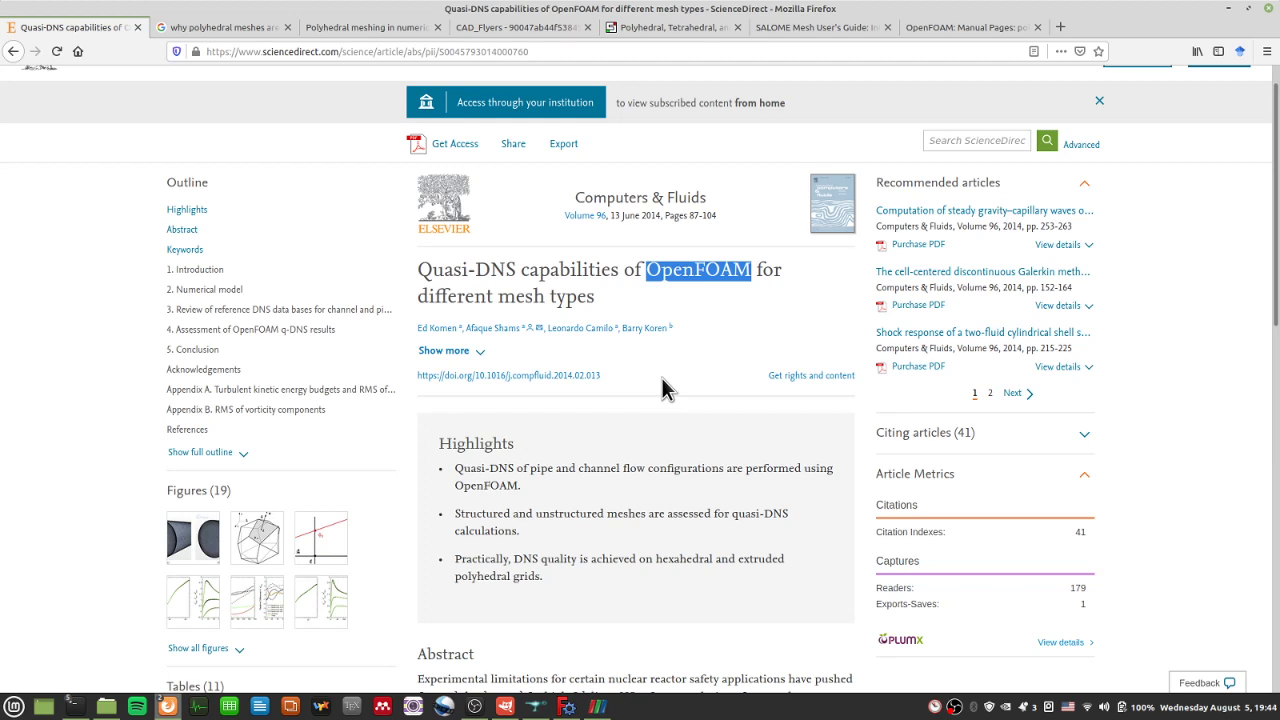
scroll(600, 360, down, 5)
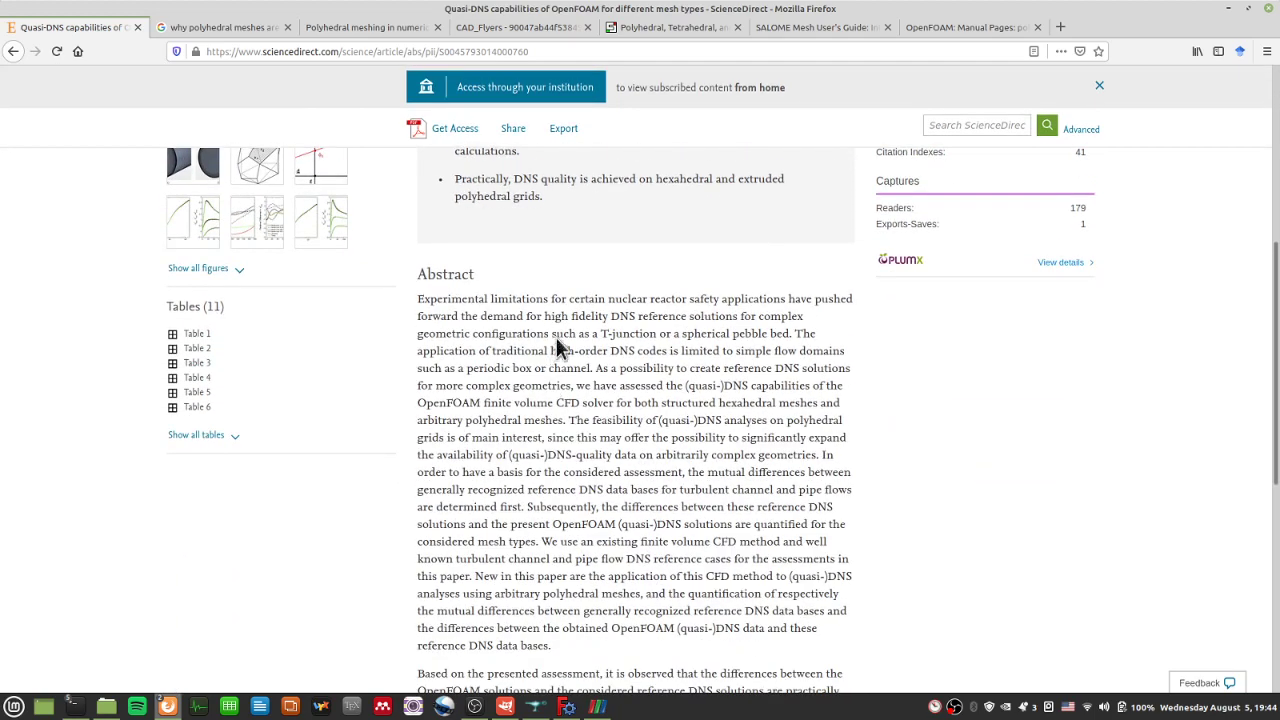
drag(559, 333, 614, 594)
click(609, 597)
scroll(605, 610, down, 3)
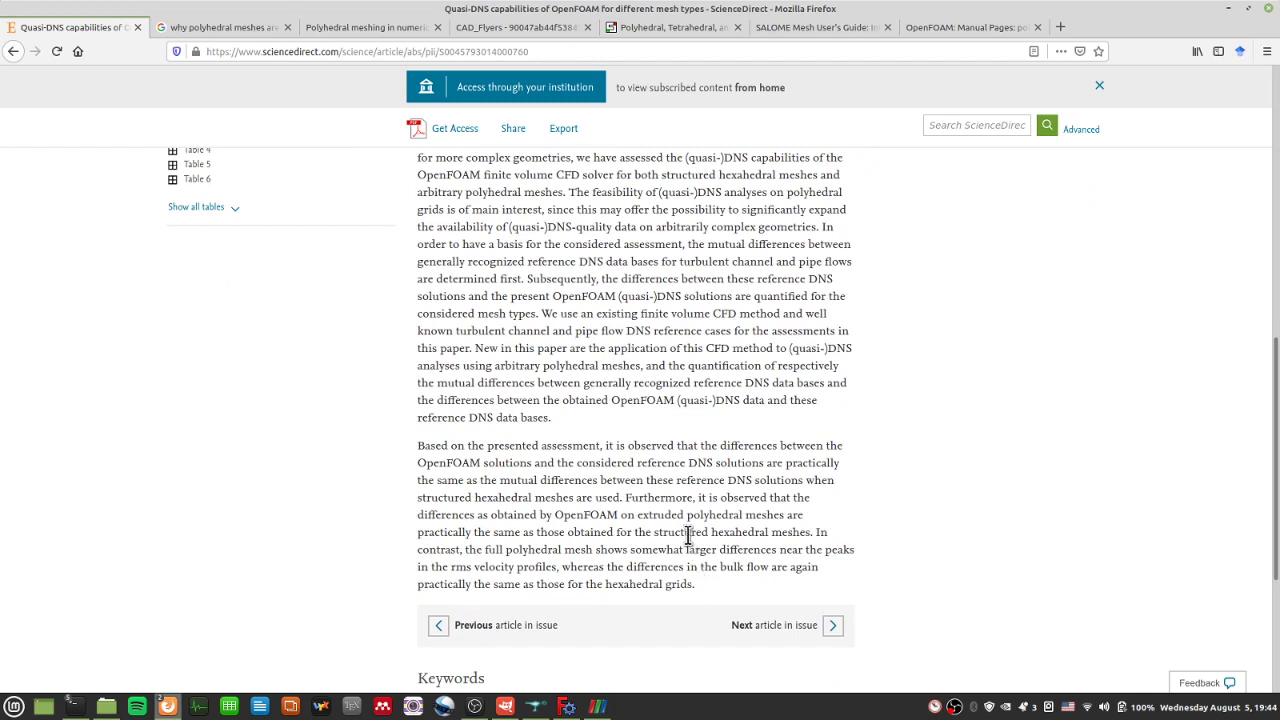
drag(619, 497, 824, 531)
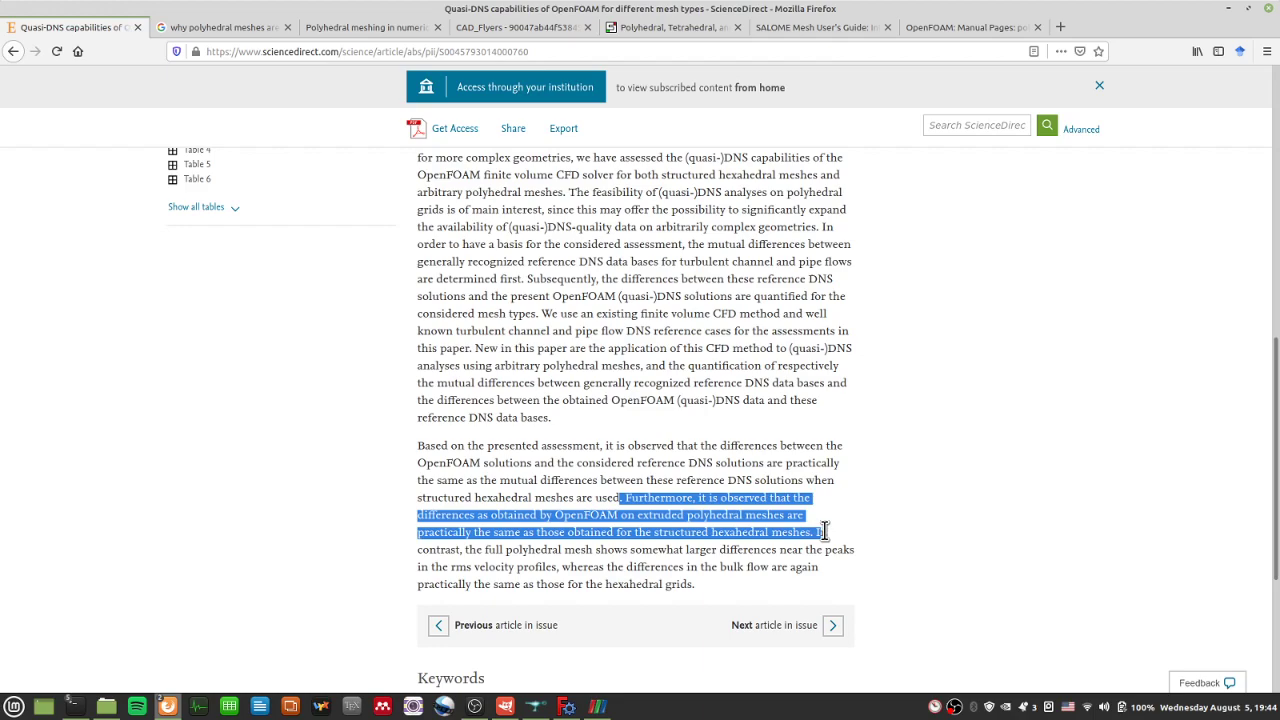
click(824, 531)
drag(685, 514, 460, 533)
scroll(289, 585, up, 10)
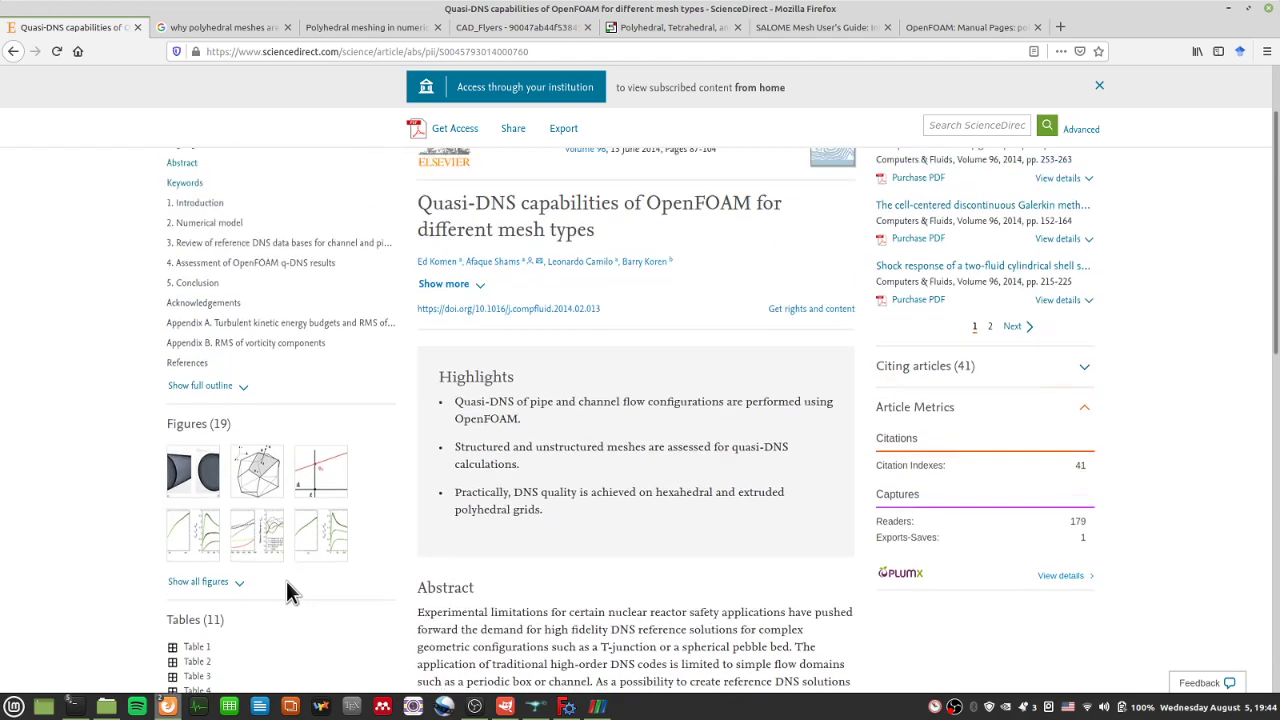
scroll(287, 591, up, 1)
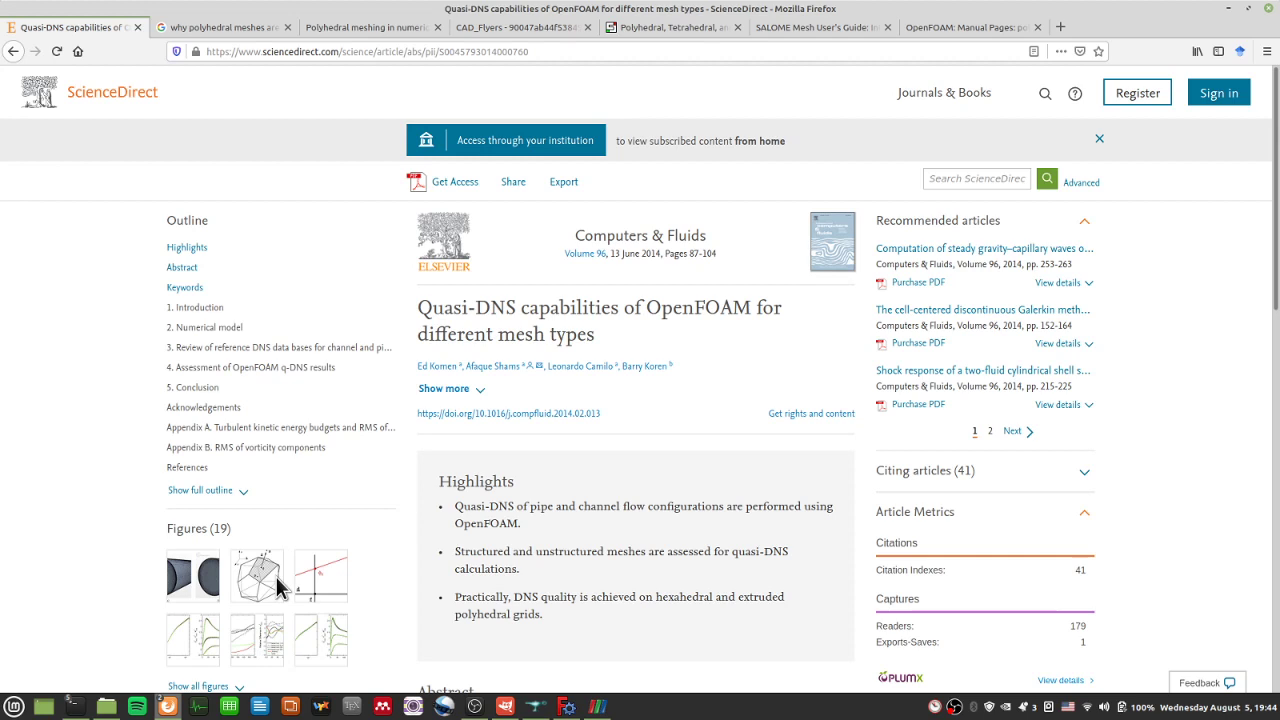
Step: Reload polyDualHexchg.foam in ParaView with internalMesh checked and coldSideTubing unchecked
click(597, 707)
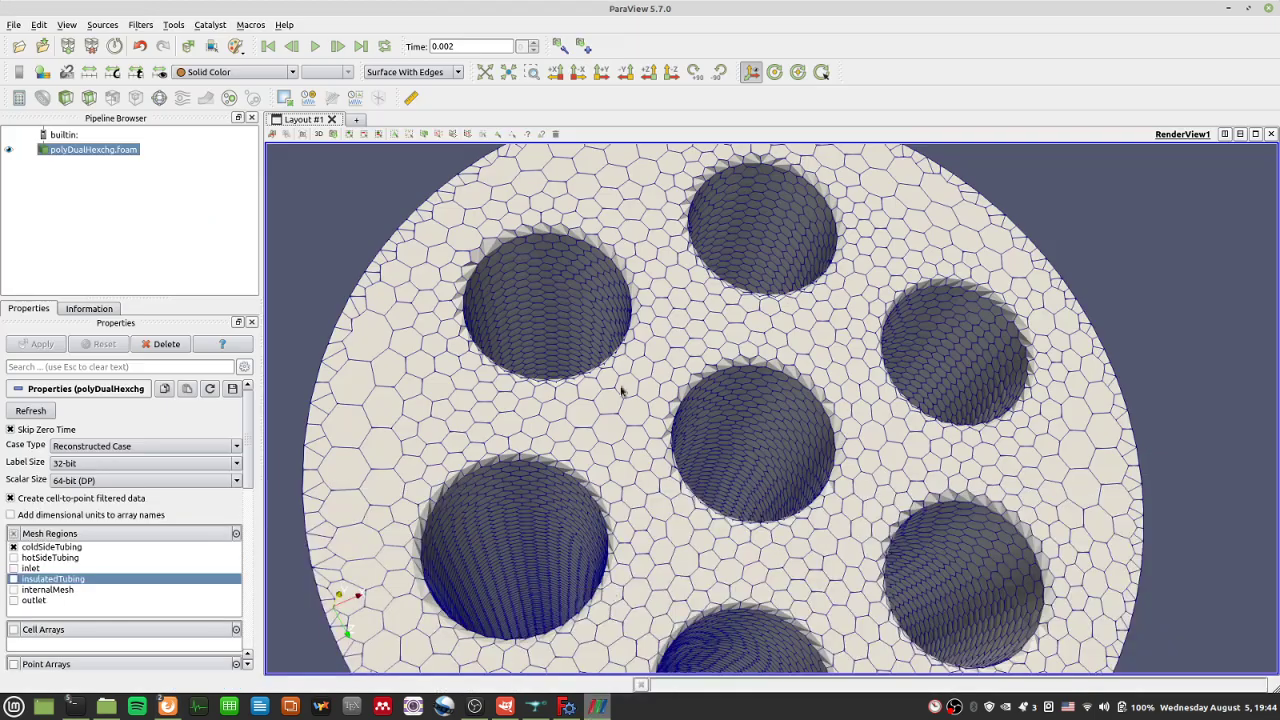
right_click(78, 150)
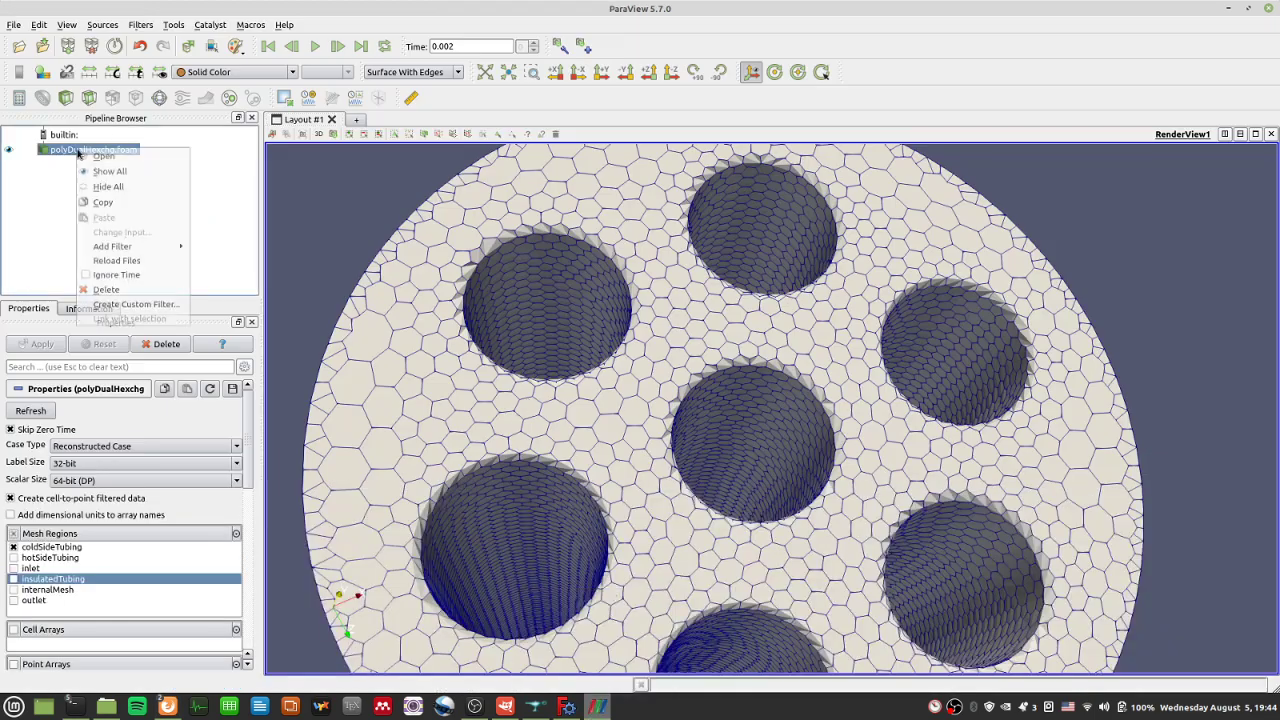
click(17, 590)
click(14, 590)
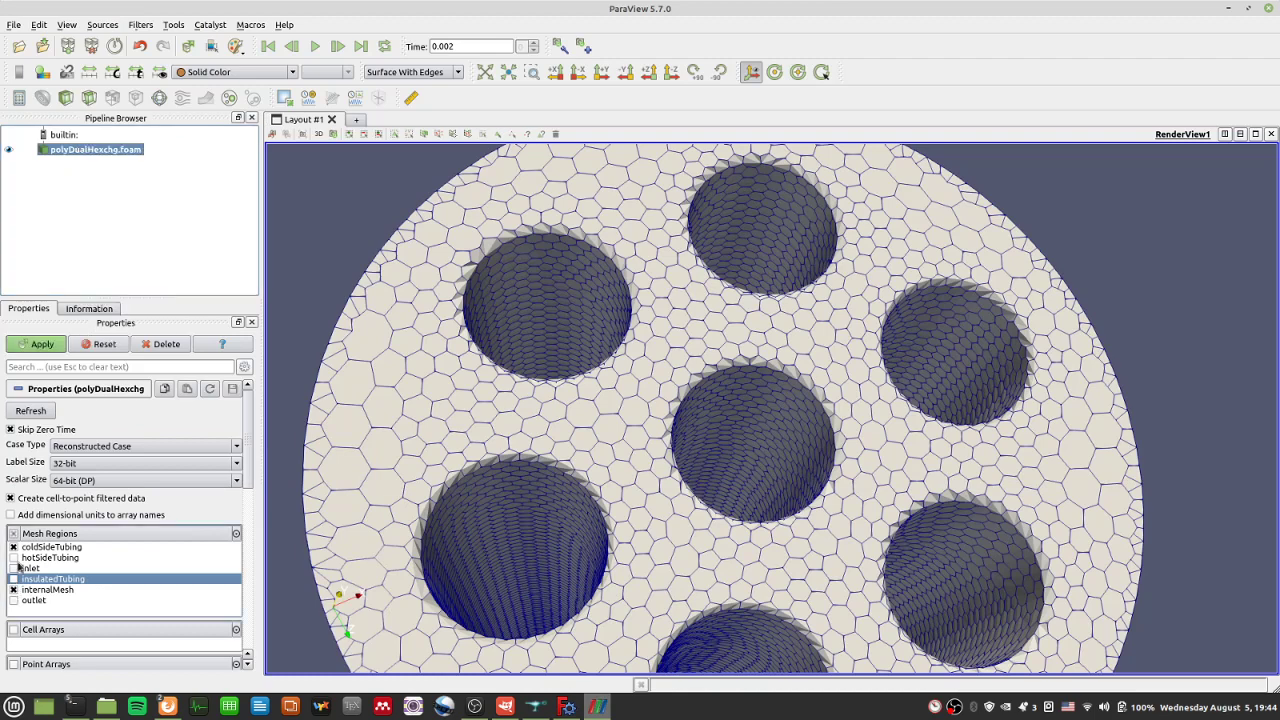
click(41, 346)
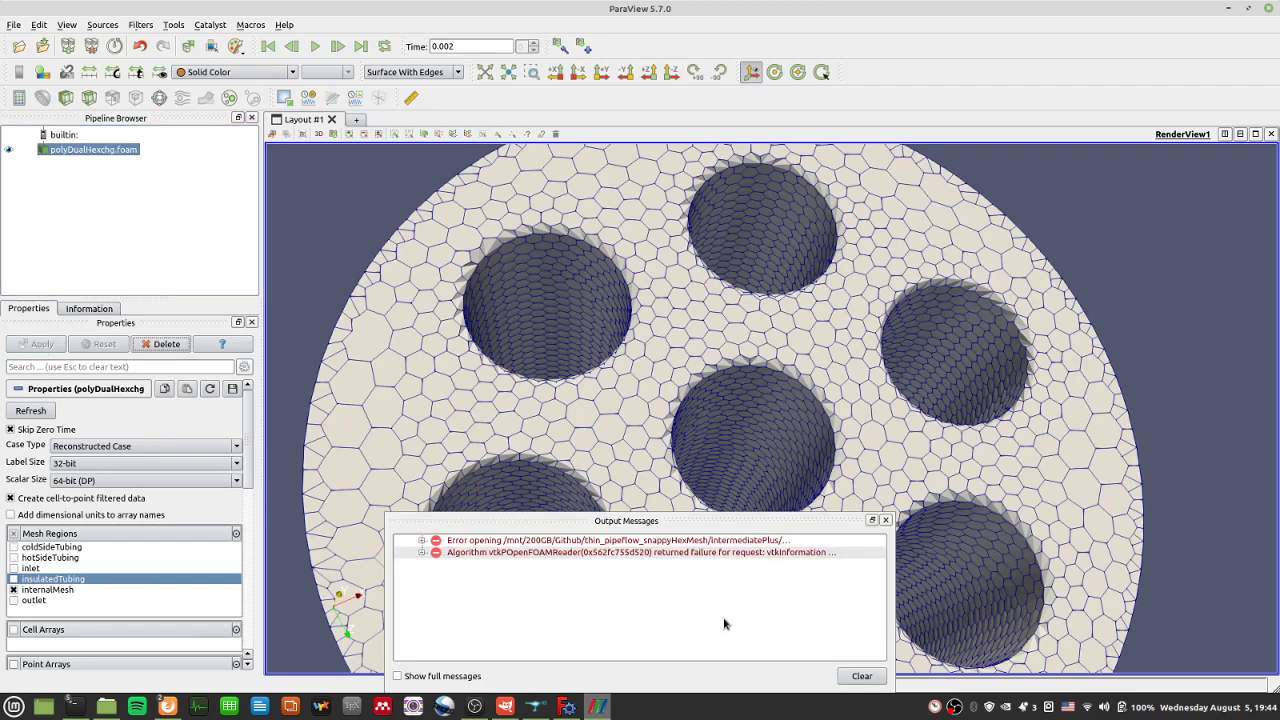
Step: Clear and close the error messages, delete polyDualHexchg.foam, and open heatExchg.foam
click(861, 676)
click(885, 520)
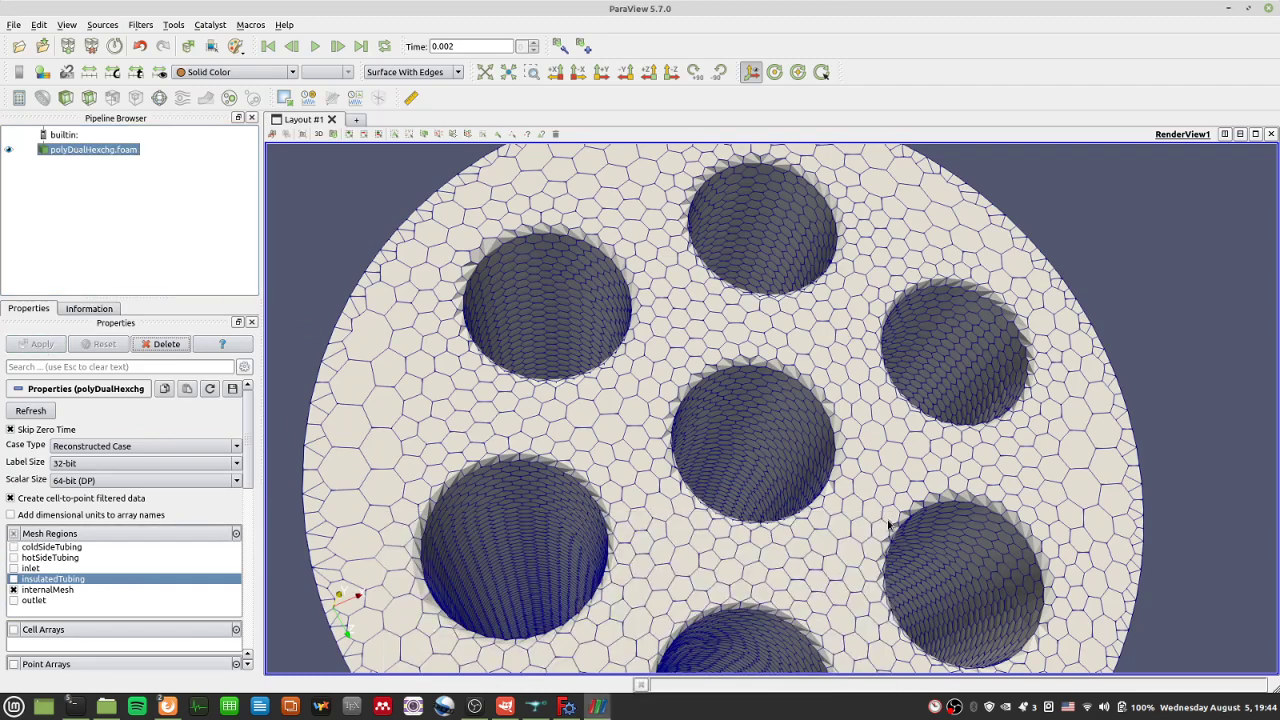
click(160, 344)
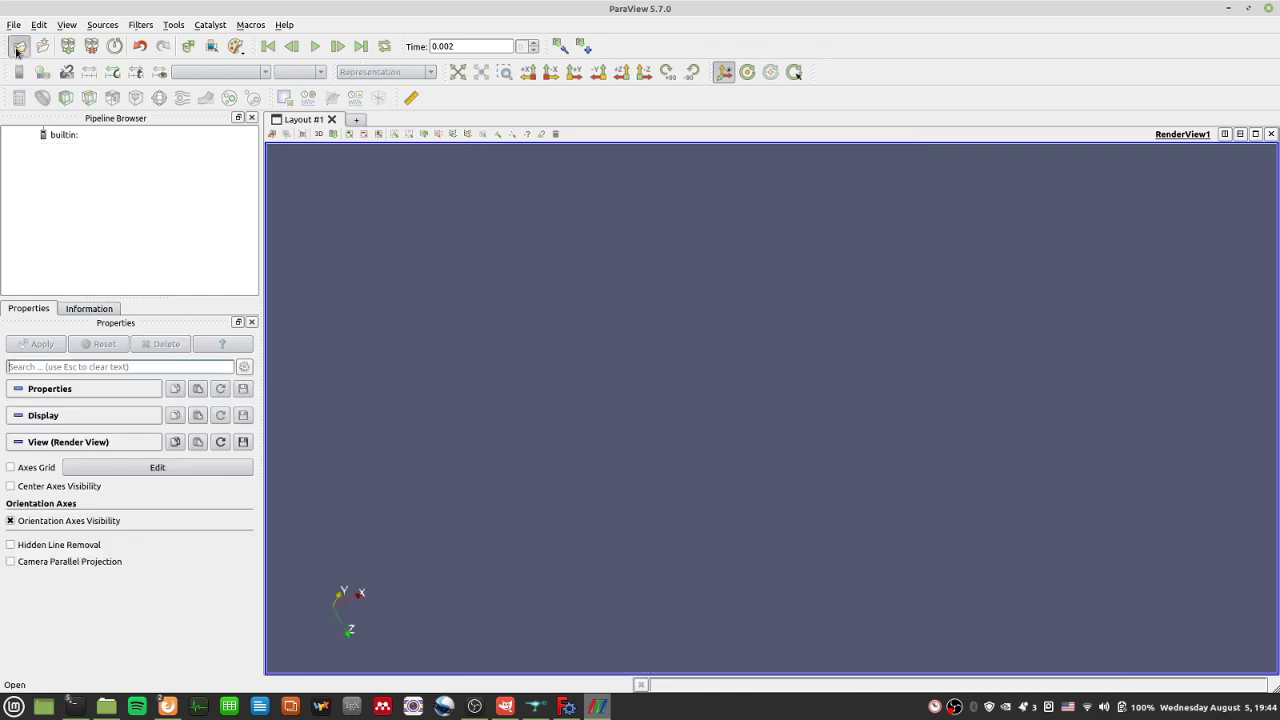
click(18, 46)
double_click(478, 326)
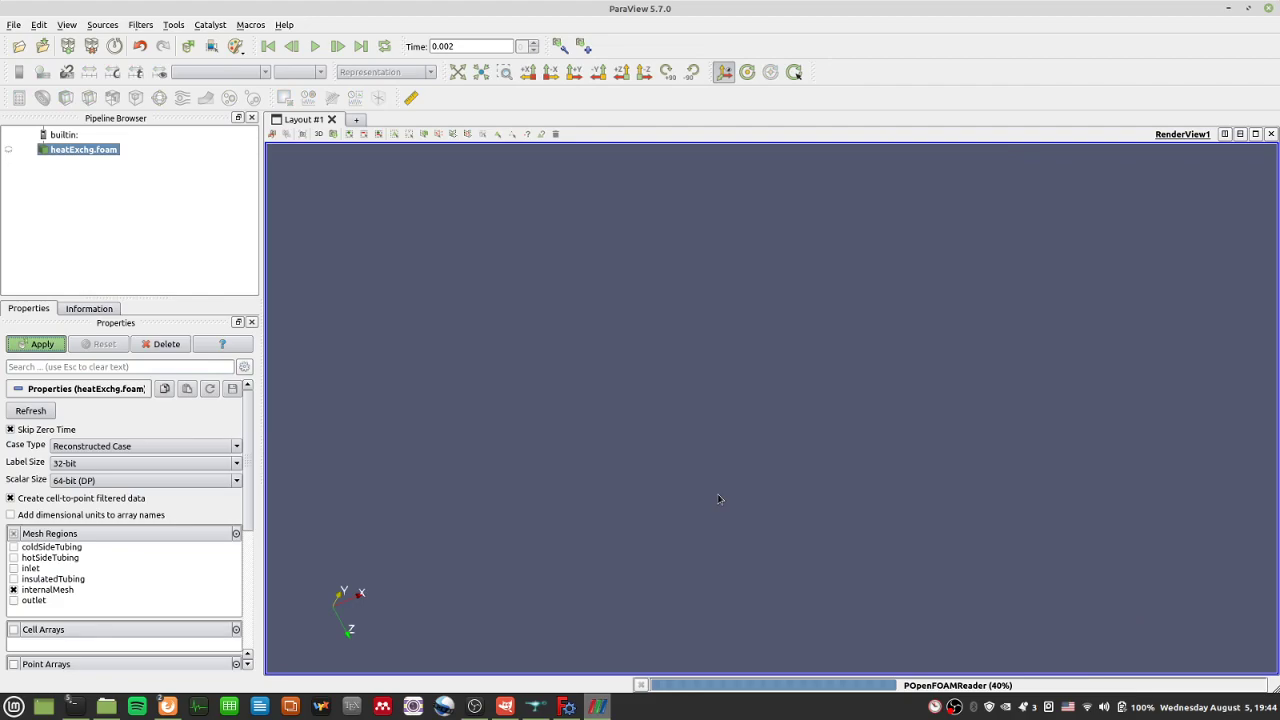
Step: Display heatExchg.foam as Surface With Edges and rotate it to face the view
mouse_move(172, 708)
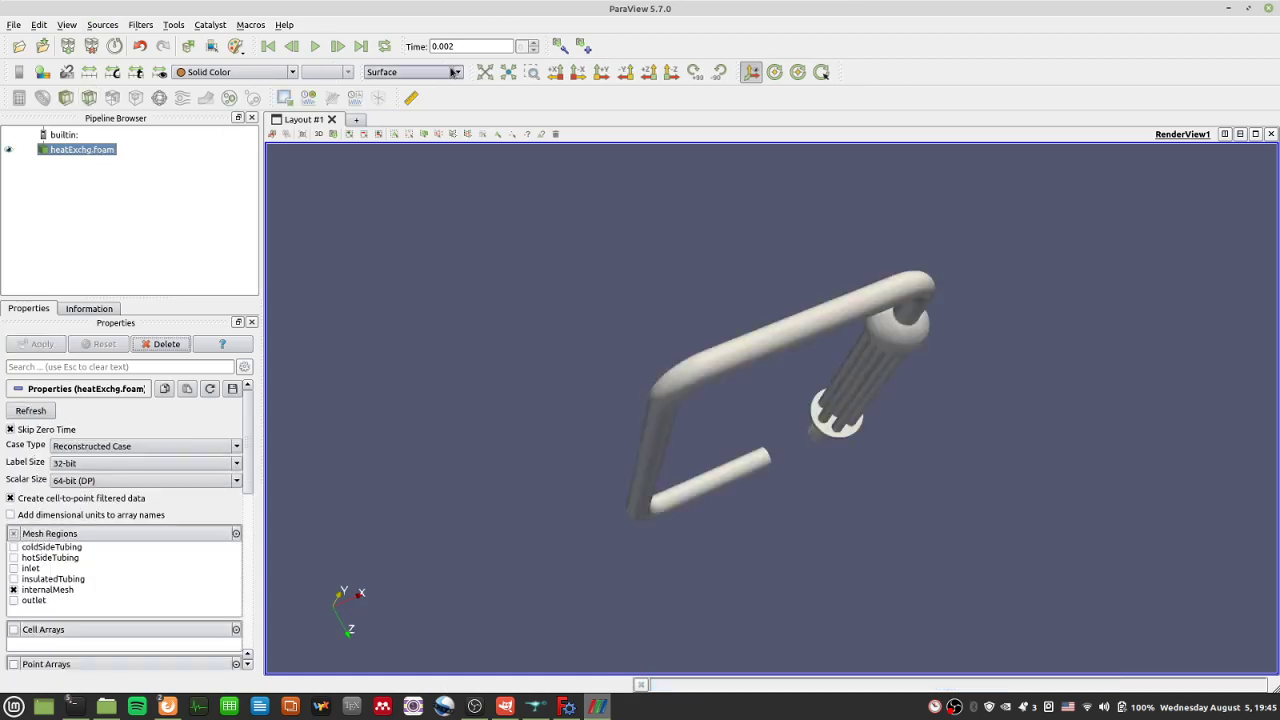
click(412, 72)
click(446, 153)
drag(695, 355, 660, 352)
Step: Add a Z-normal Slice filter to heatExchg.foam and display it as Surface With Edges
right_click(97, 157)
mouse_move(160, 253)
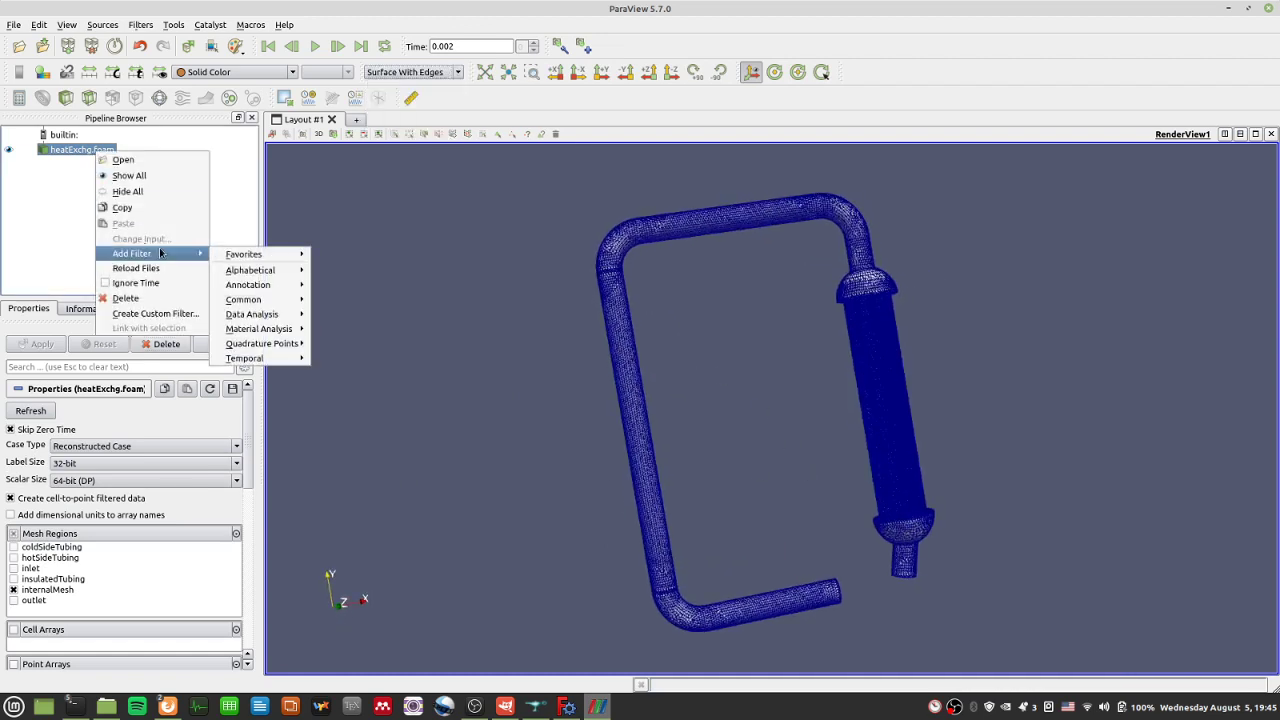
mouse_move(296, 300)
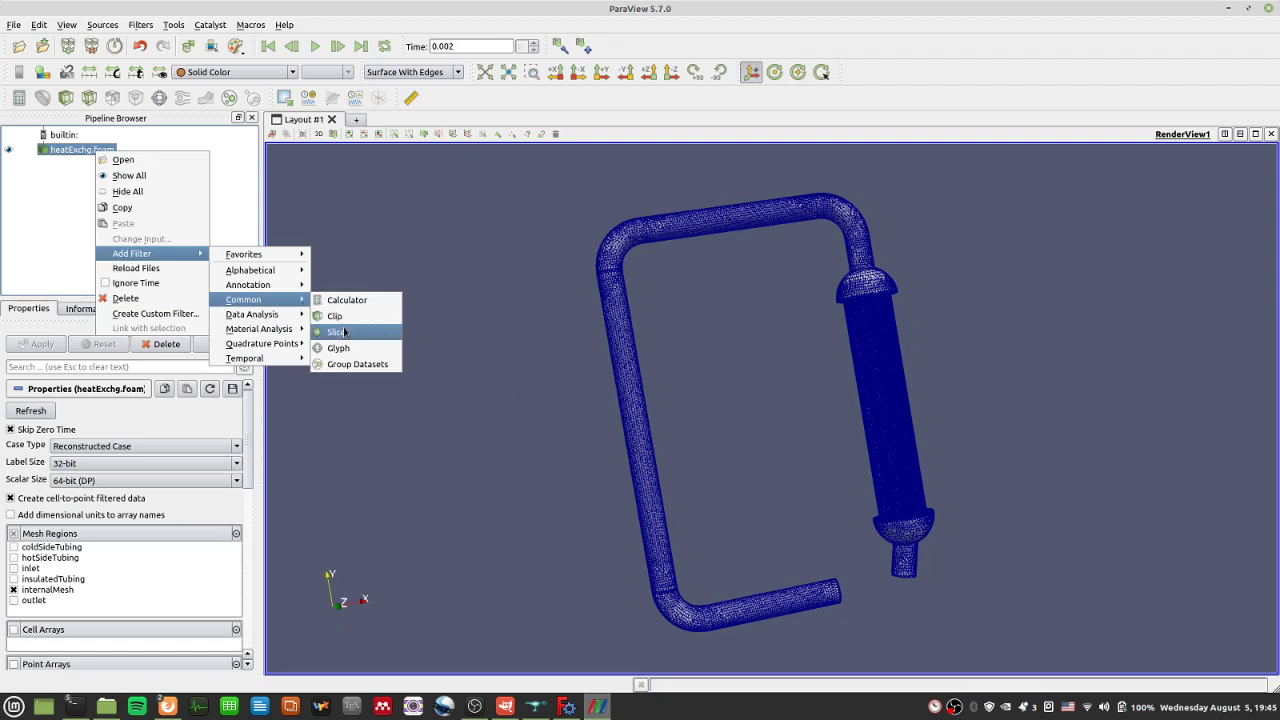
click(340, 331)
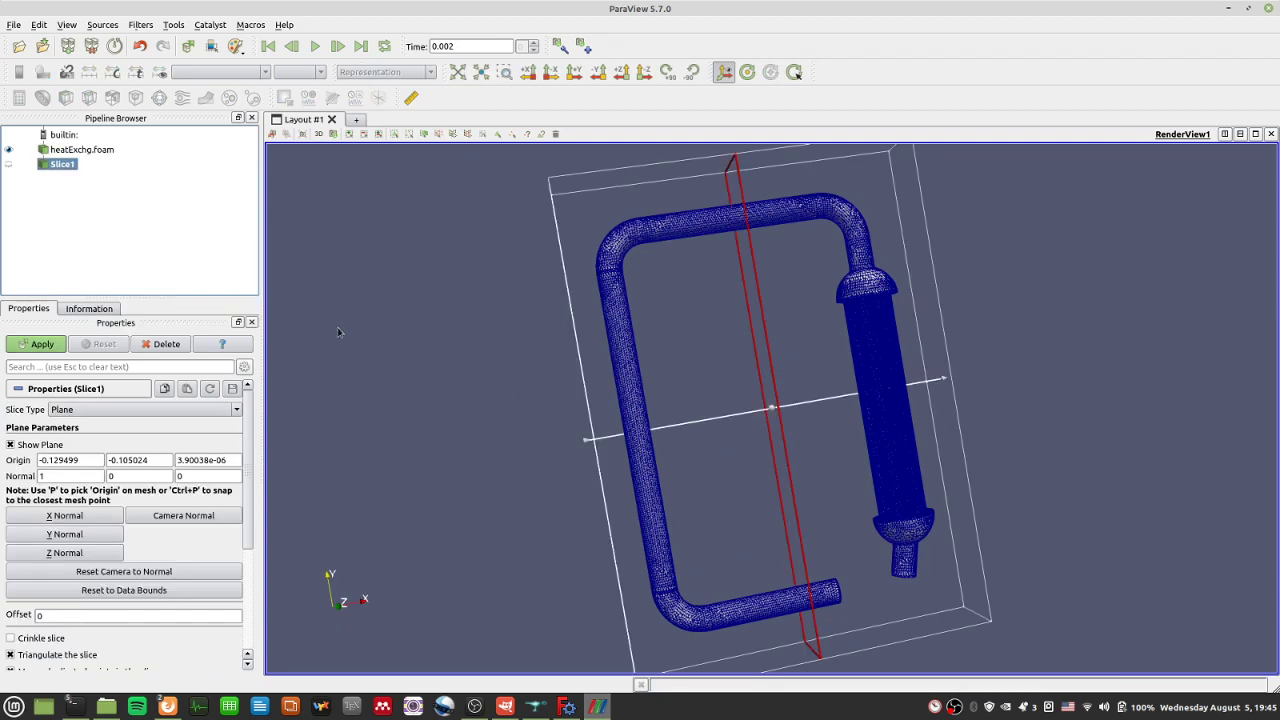
click(109, 539)
click(96, 556)
click(40, 344)
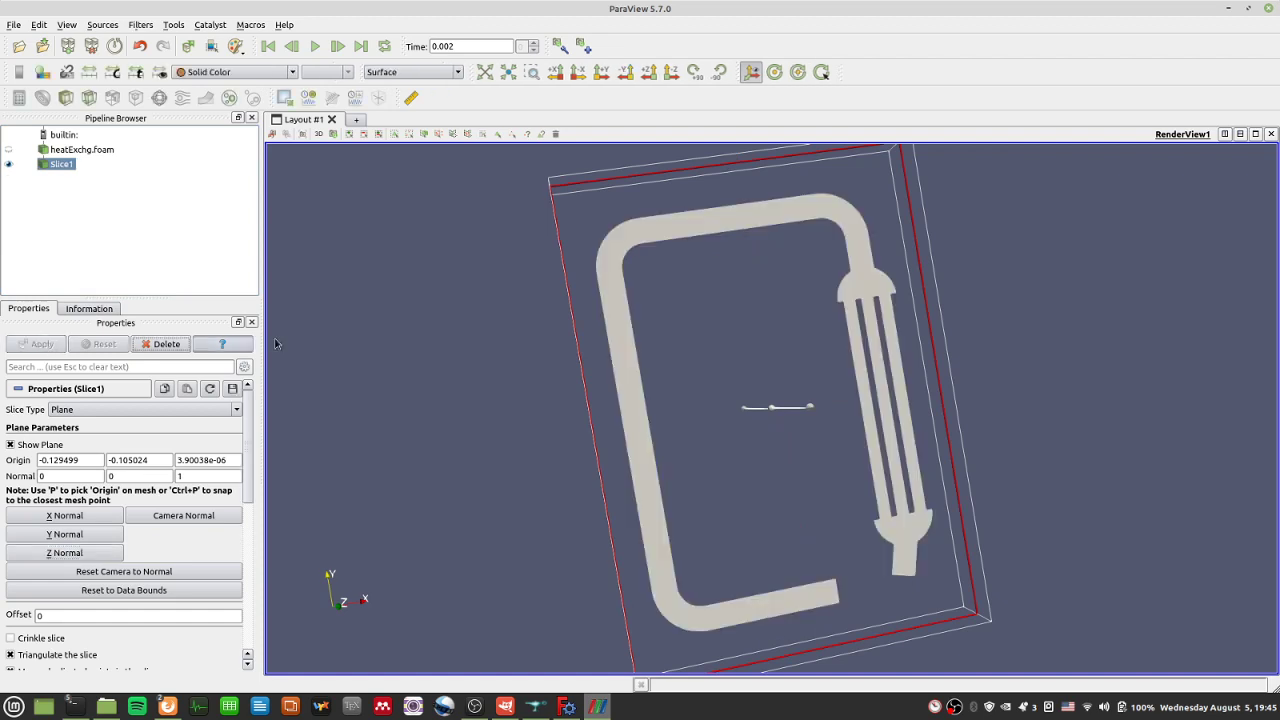
click(416, 70)
click(431, 151)
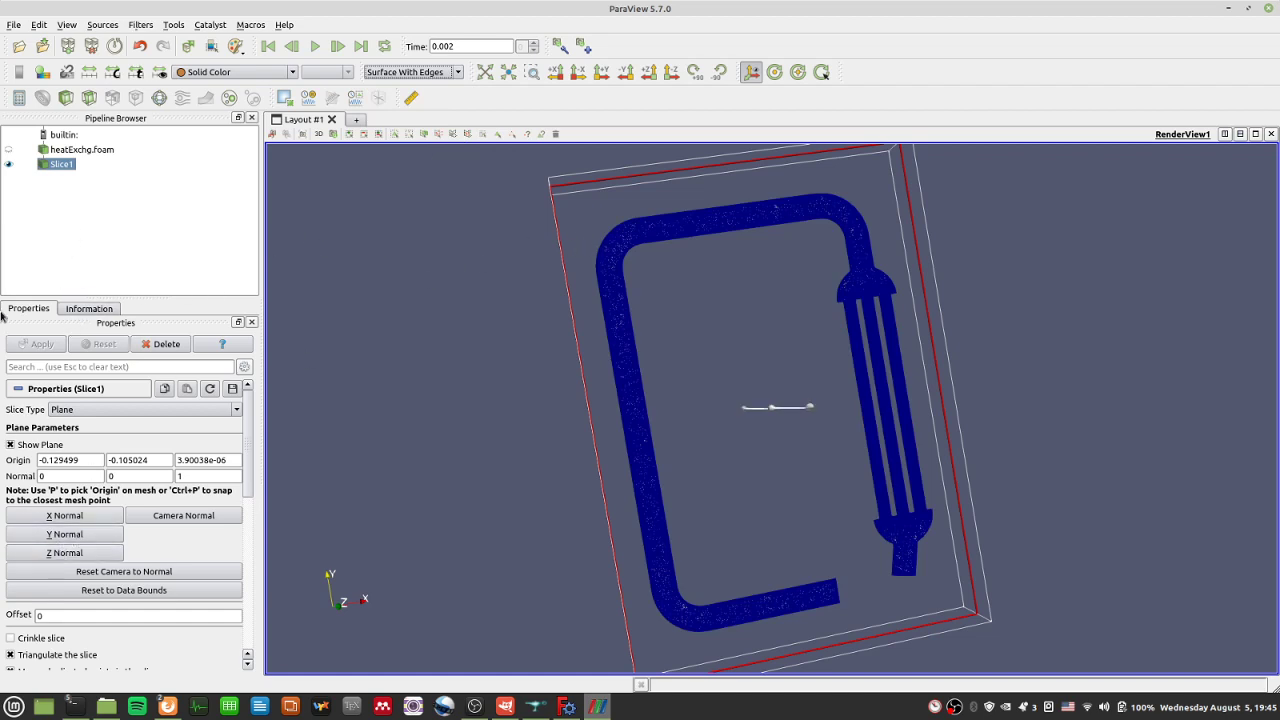
Step: Hide the slice plane widget and recompute Slice1 as a crinkle slice of whole cells
click(27, 449)
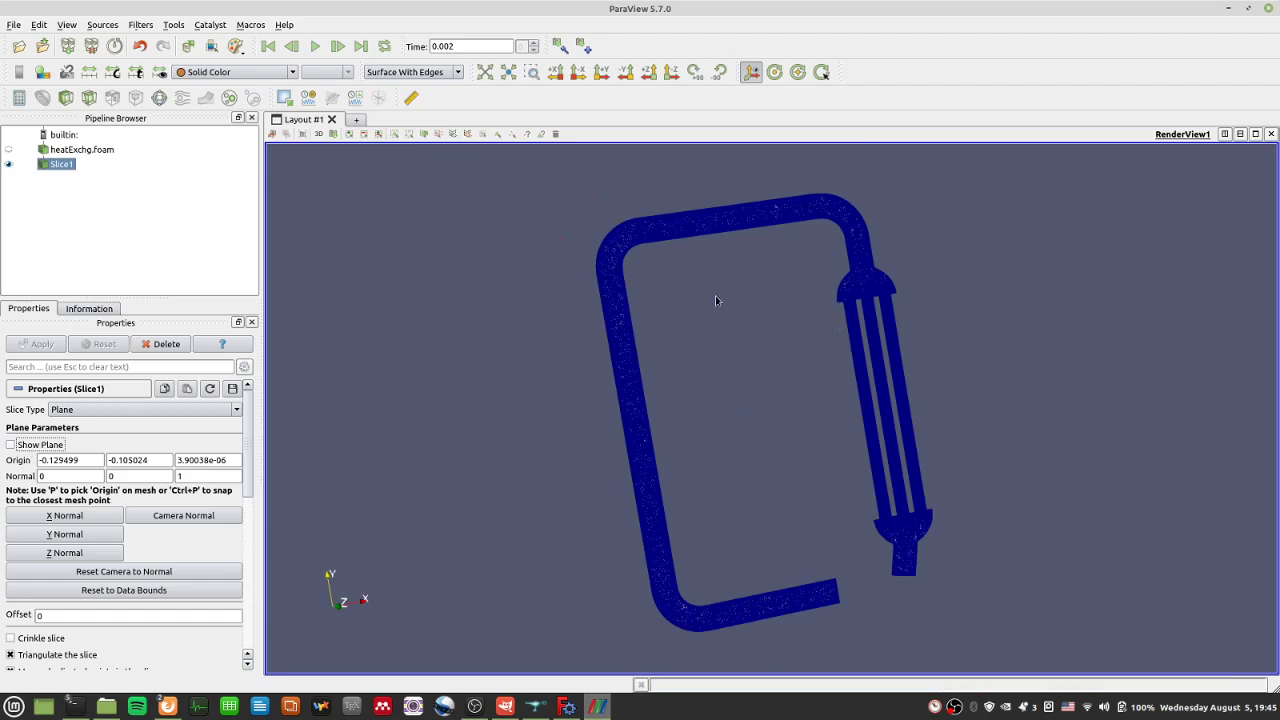
scroll(704, 293, up, 6)
scroll(716, 538, down, 6)
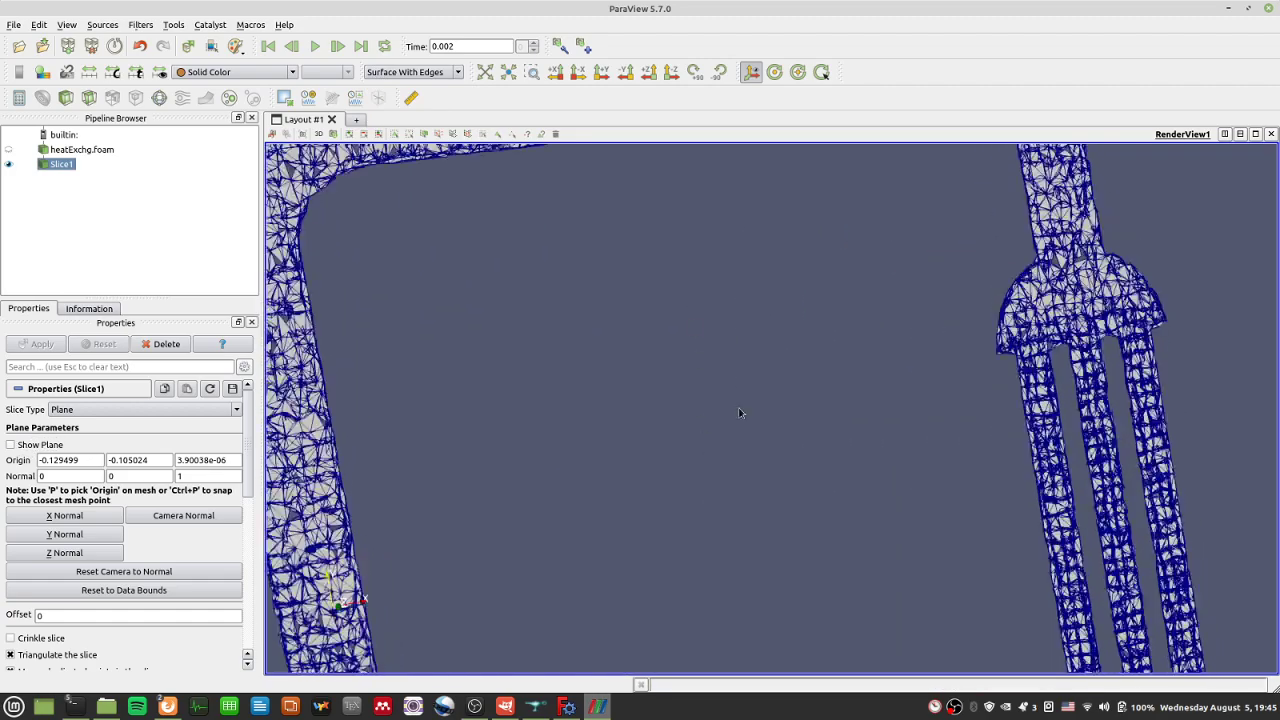
scroll(699, 252, up, 1)
scroll(699, 252, up, 4)
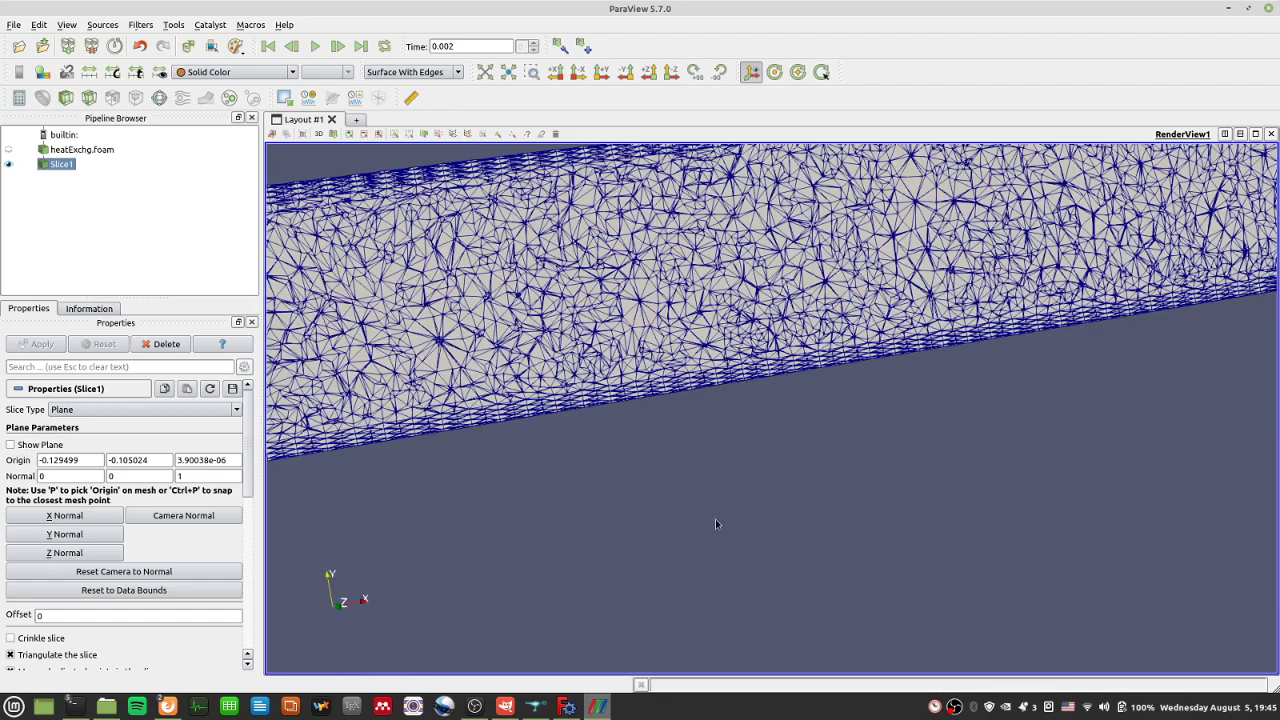
middle_drag(715, 261, 752, 475)
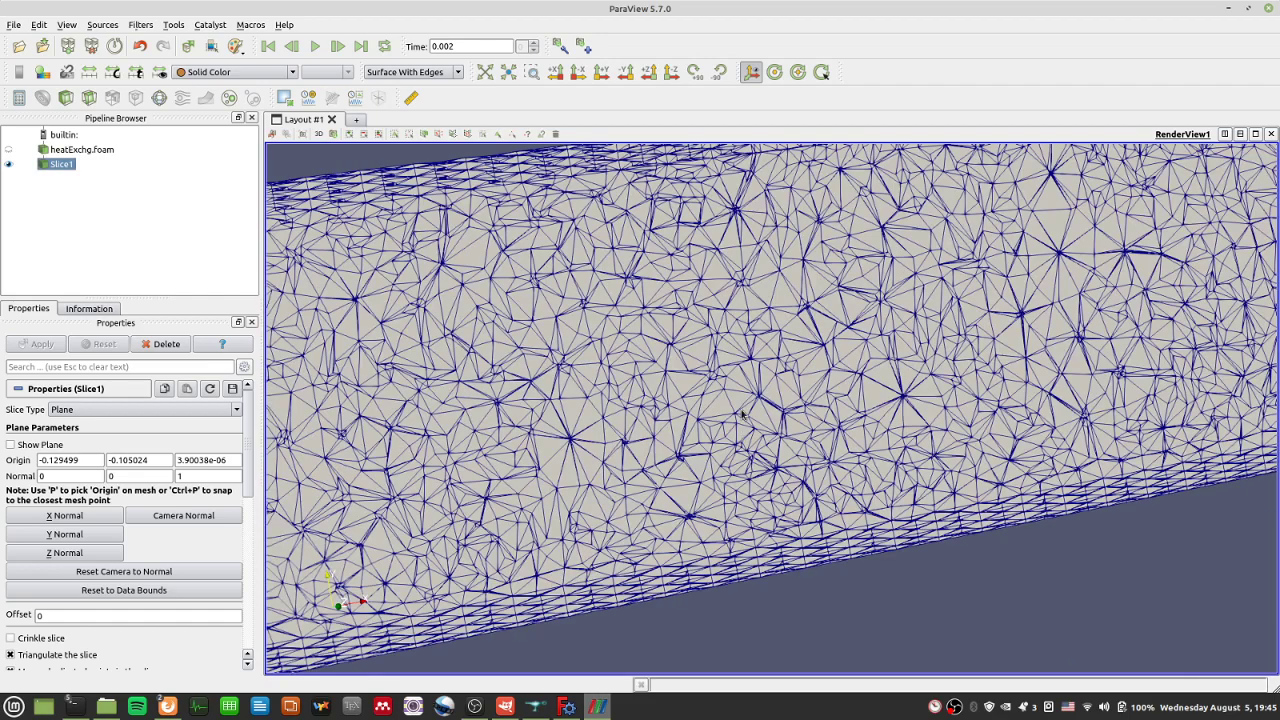
scroll(743, 403, down, 2)
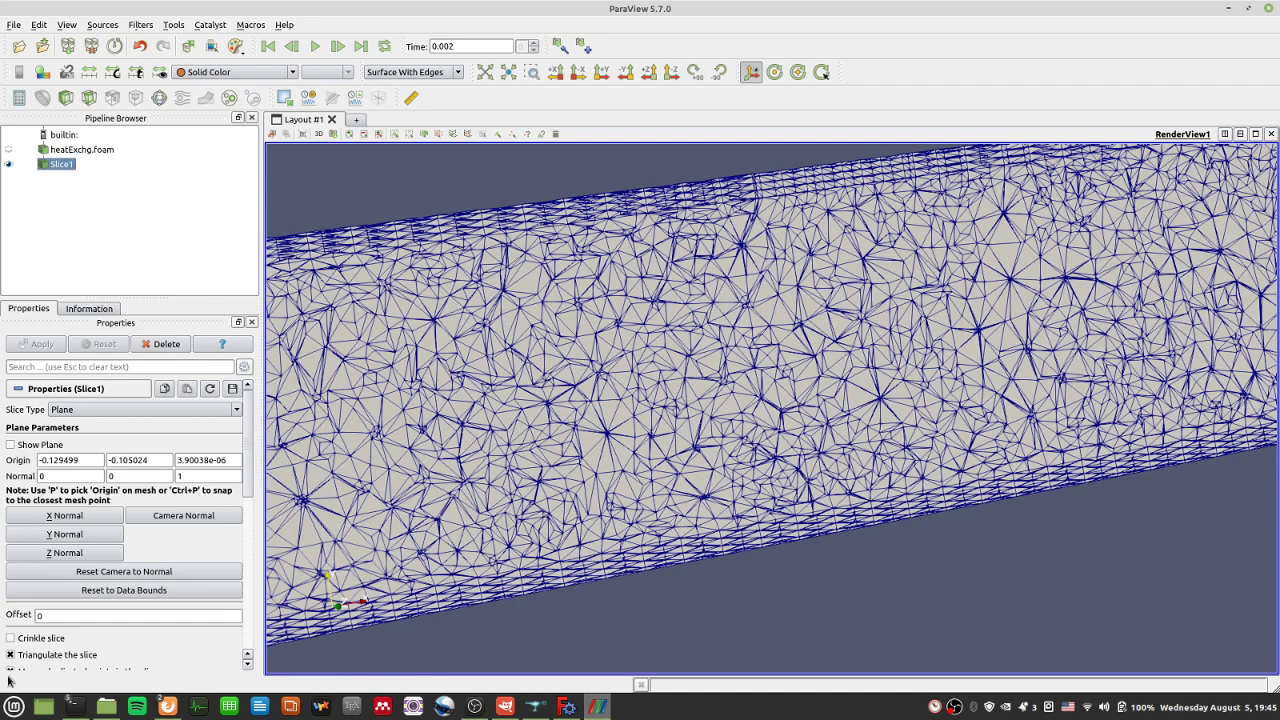
click(11, 638)
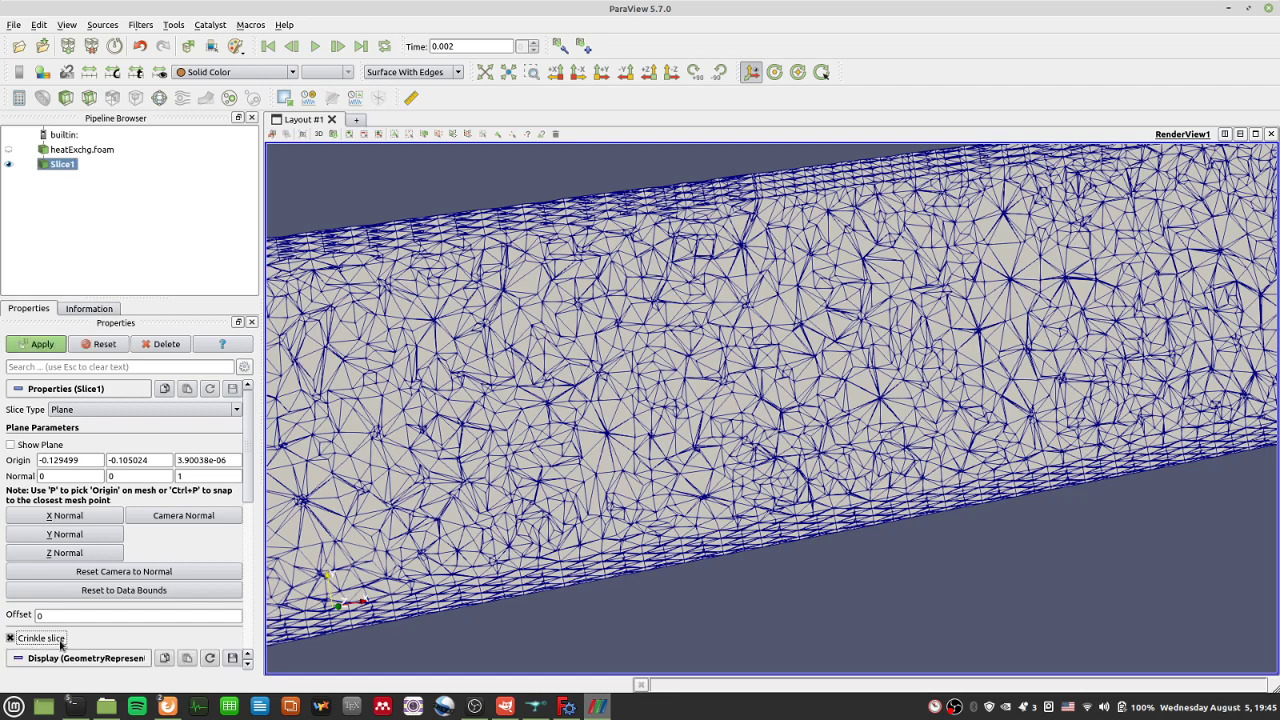
click(38, 344)
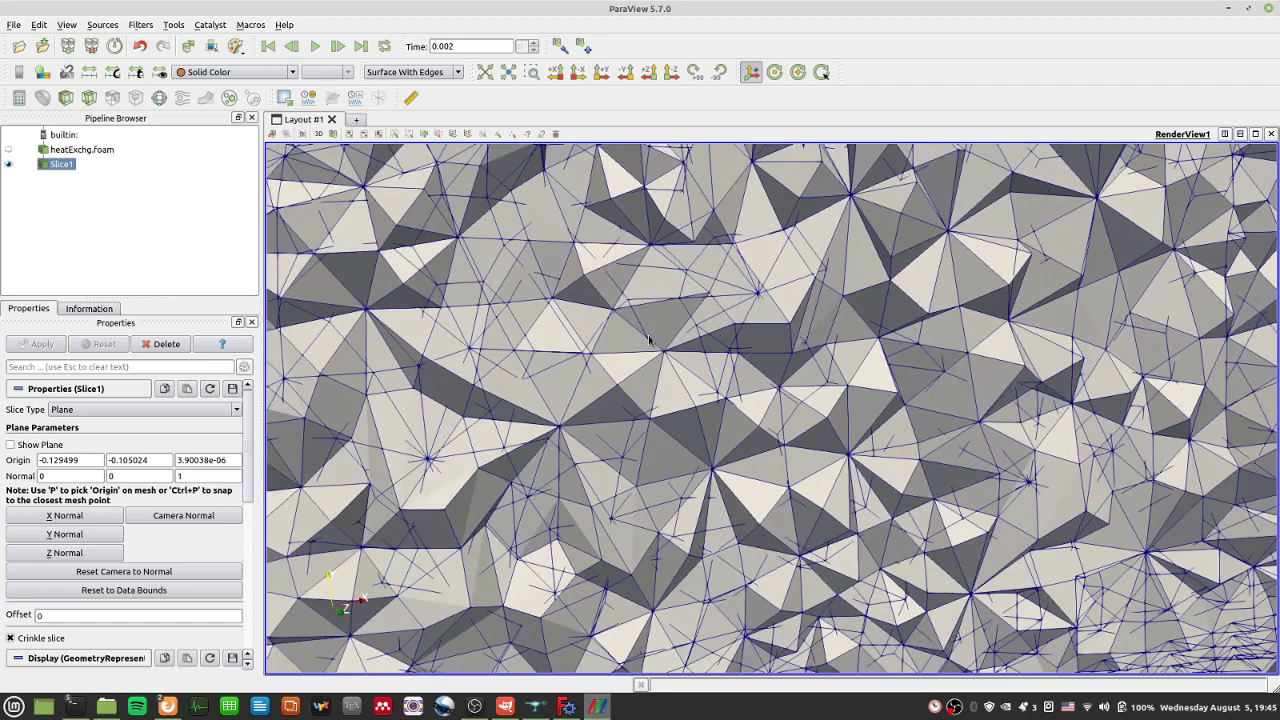
Step: Rotate and zoom along the meshed pipe to inspect the cells around the fork junction
scroll(648, 340, up, 2)
scroll(648, 340, down, 6)
scroll(652, 370, up, 2)
drag(650, 370, 743, 451)
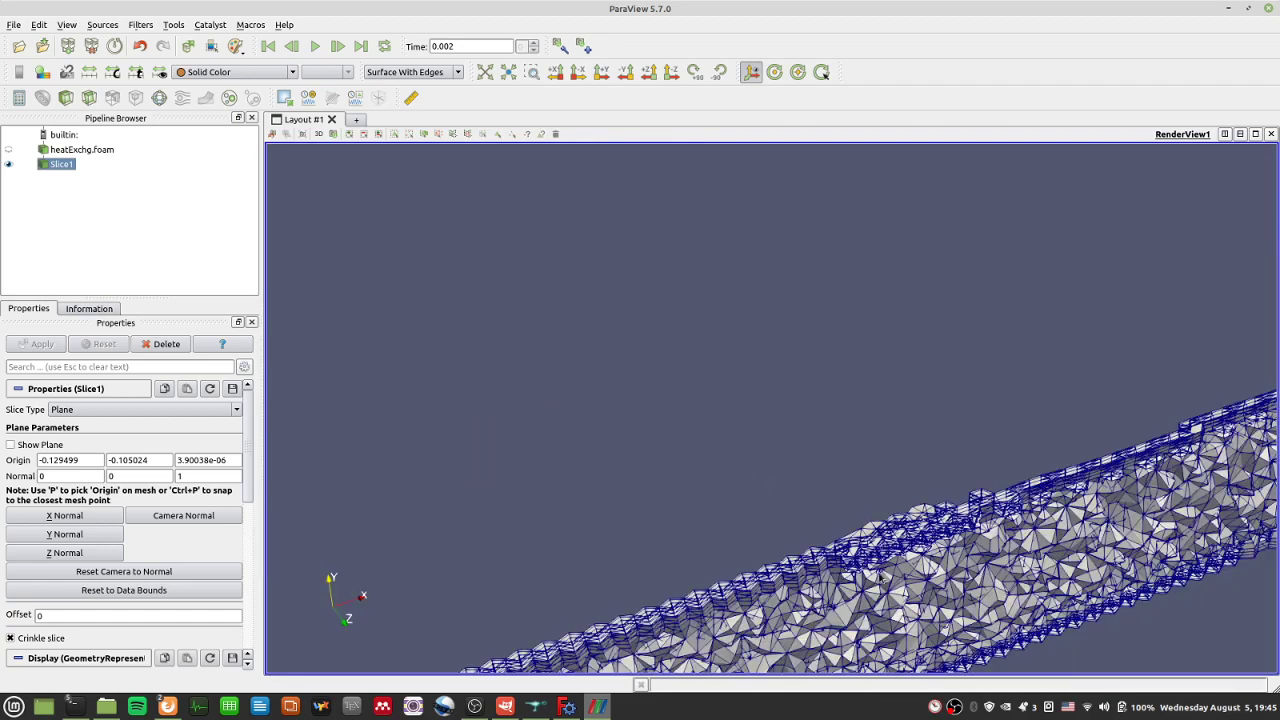
scroll(757, 374, down, 4)
scroll(800, 360, up, 4)
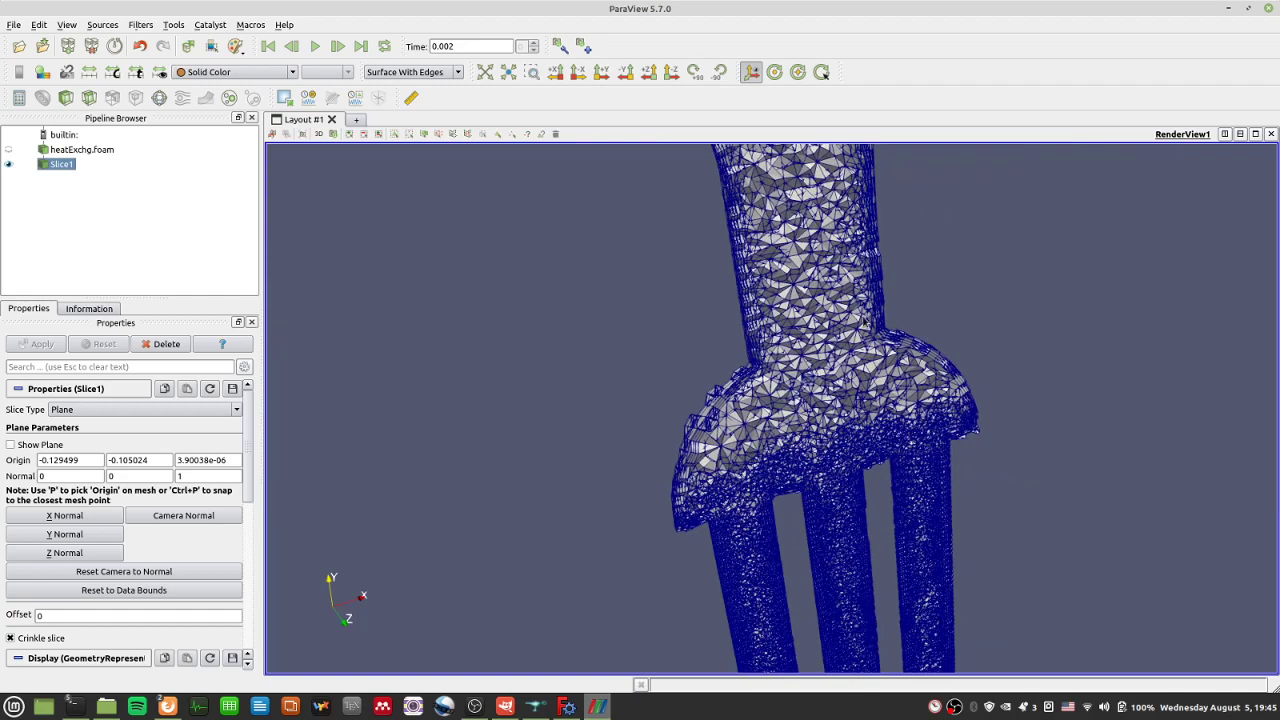
scroll(812, 340, up, 5)
scroll(812, 340, down, 3)
drag(840, 317, 847, 322)
scroll(649, 336, up, 2)
scroll(648, 335, up, 3)
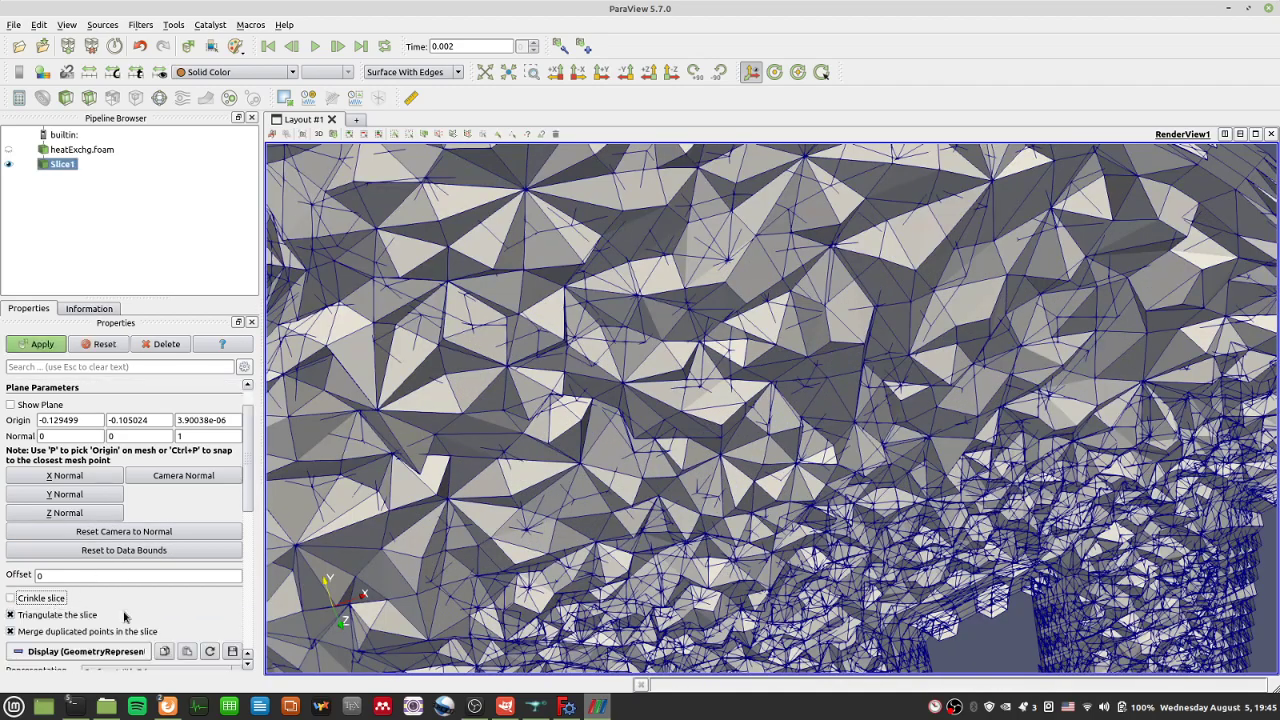
Step: Turn off Triangulate the slice, reapply, and rotate to inspect the flat cut
scroll(124, 617, down, 2)
click(85, 575)
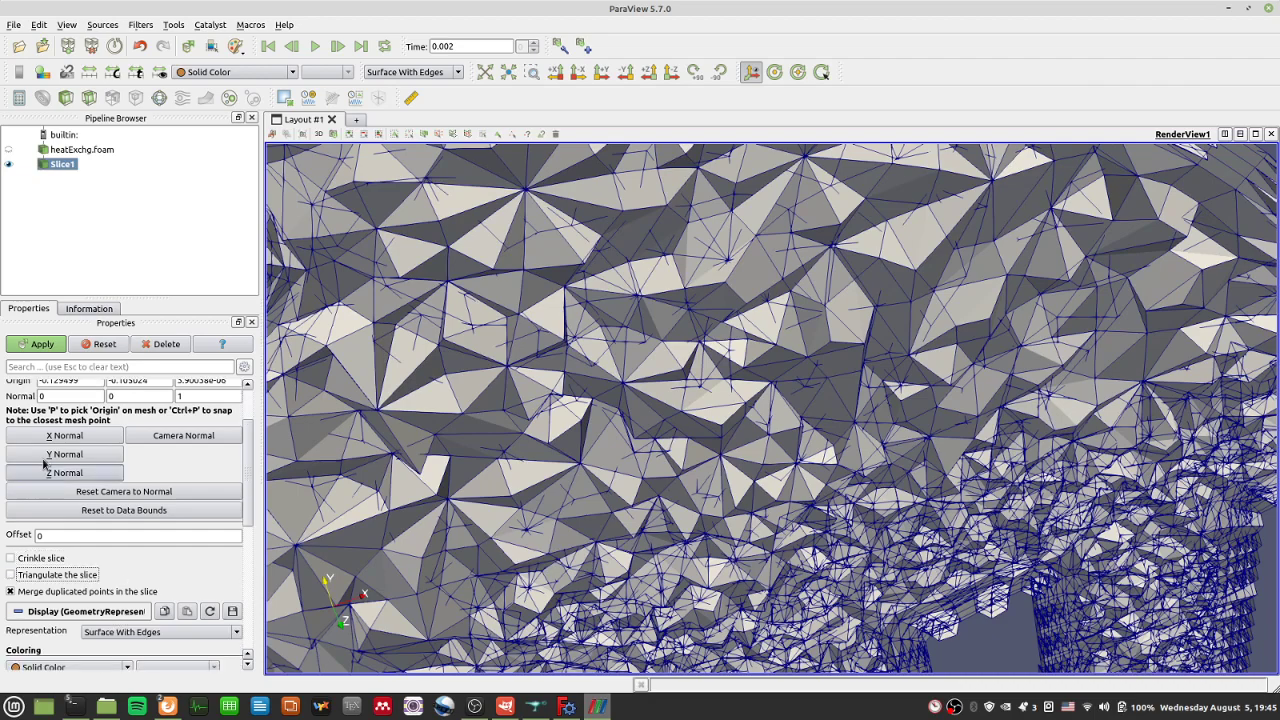
click(38, 346)
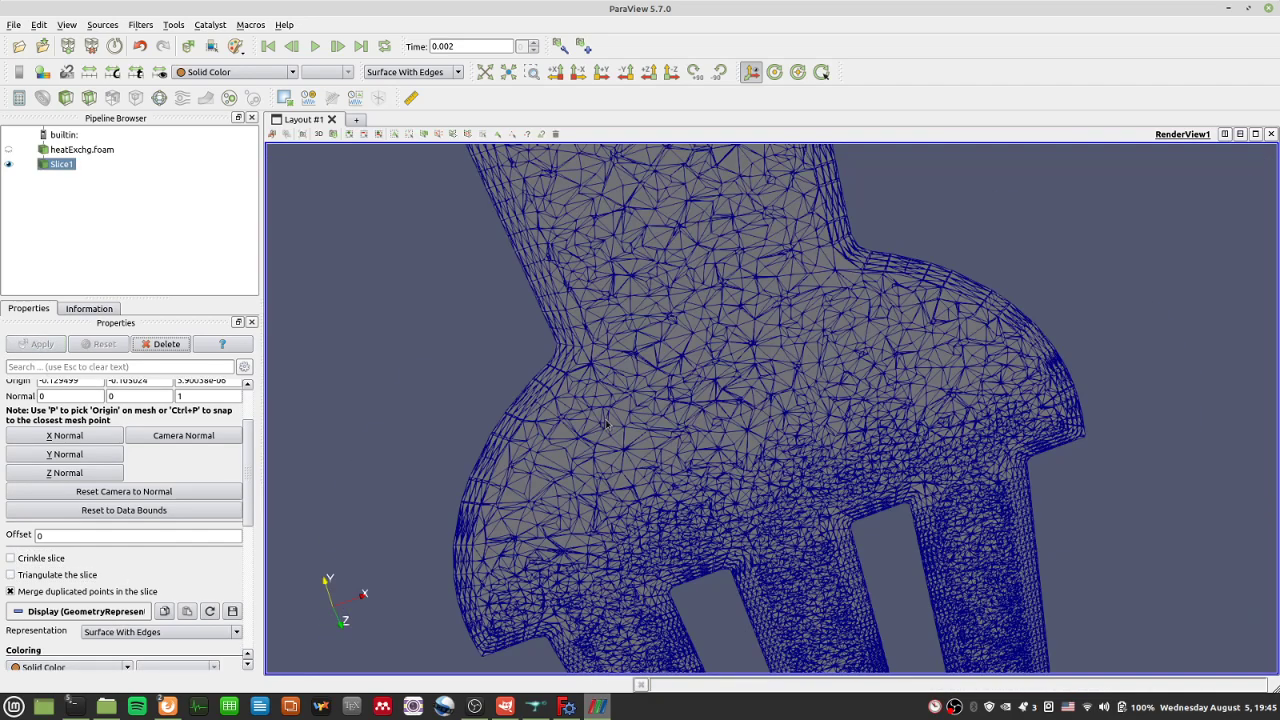
drag(527, 285, 773, 494)
scroll(654, 309, up, 10)
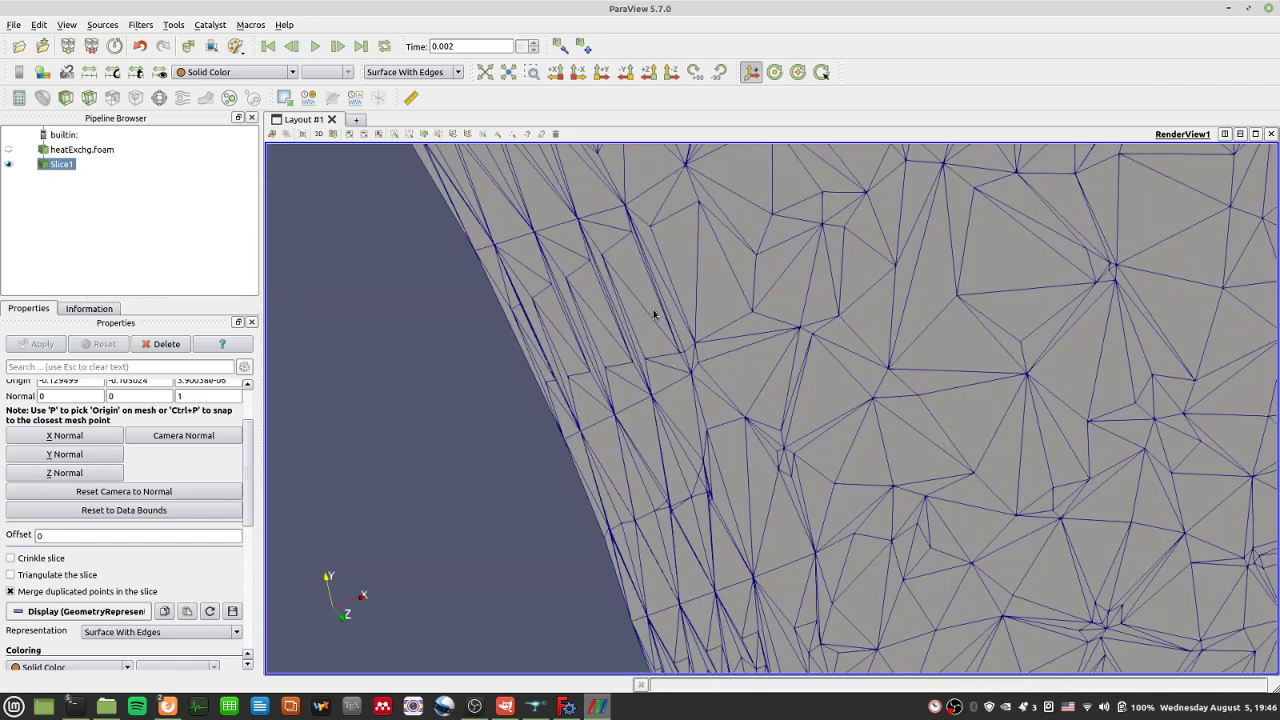
scroll(620, 356, down, 5)
Step: Re-enable Crinkle slice on Slice1 and apply it to show whole cells
click(58, 560)
click(50, 345)
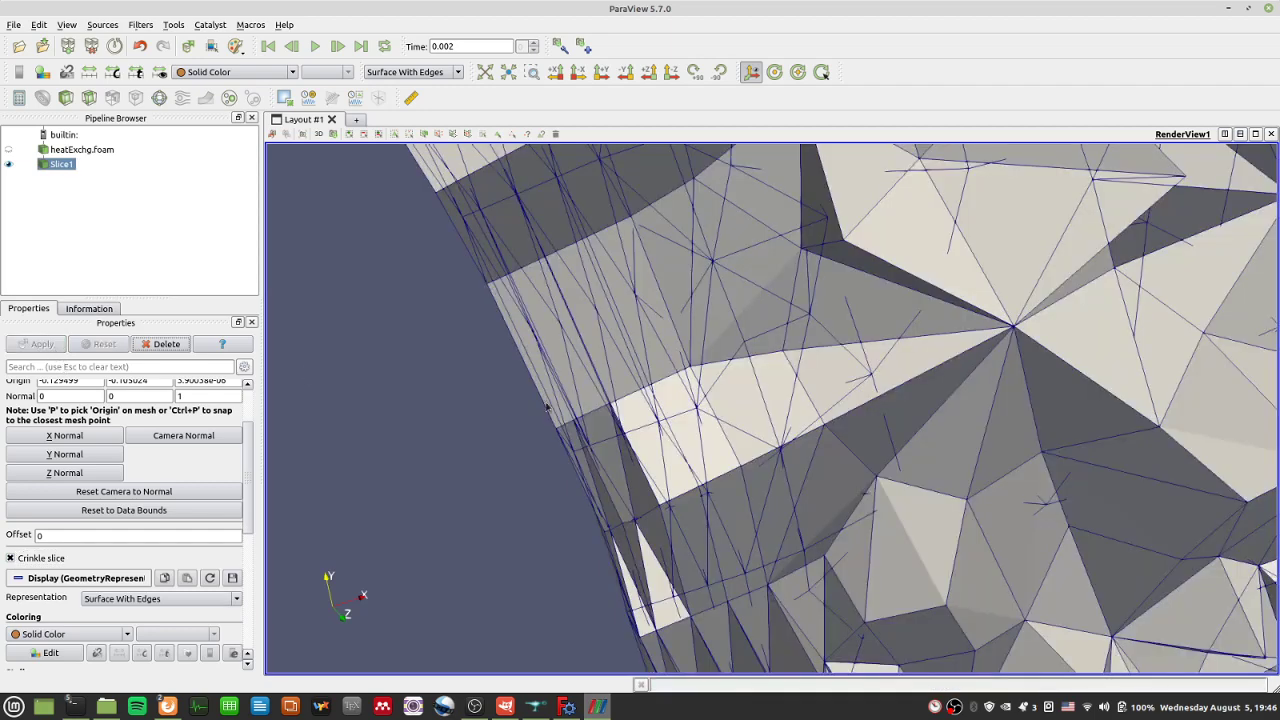
scroll(606, 421, down, 5)
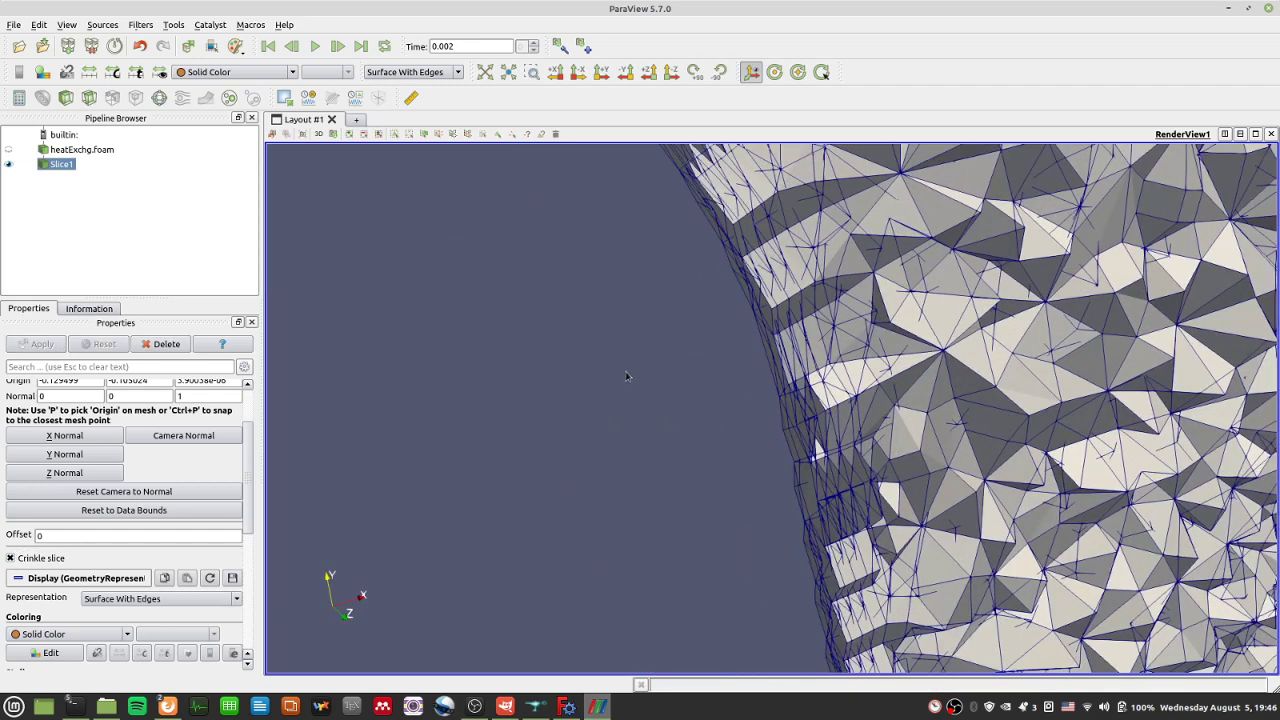
click(405, 74)
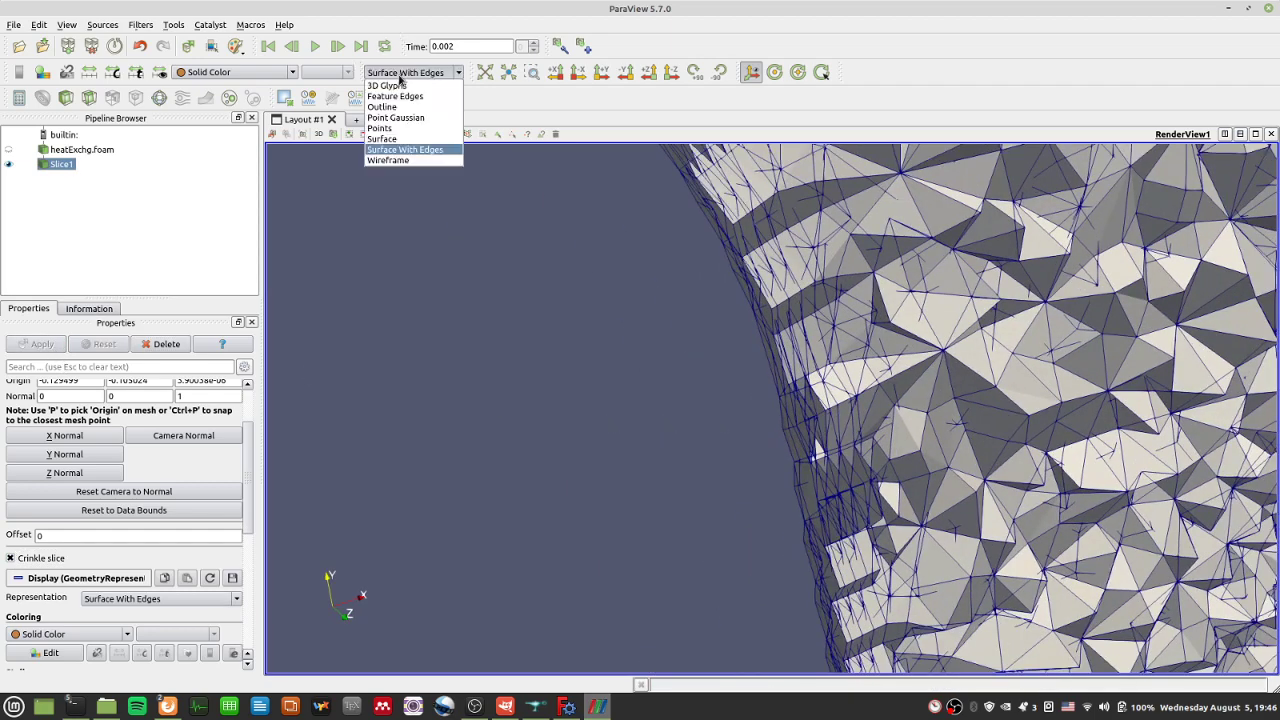
Step: Display the crinkle slice as plain Surface and swing the view around the bent arm
click(410, 139)
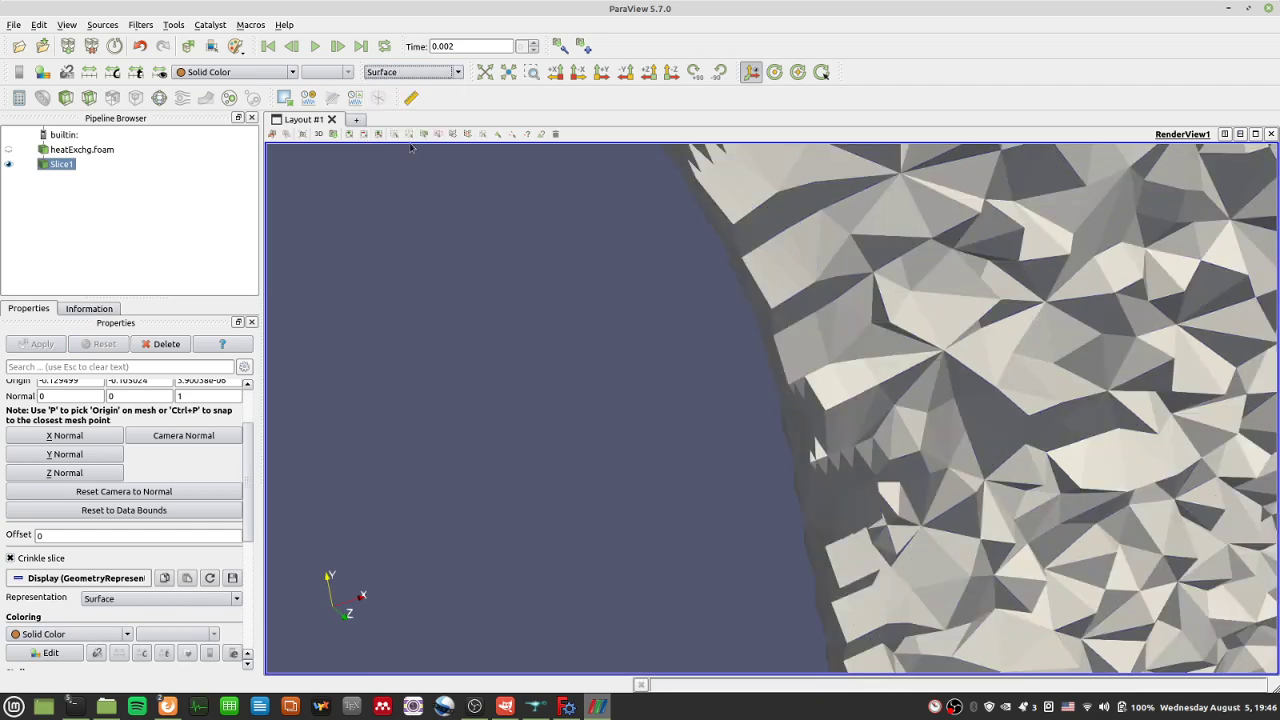
scroll(935, 368, down, 5)
mouse_move(935, 368)
mouse_down()
mouse_move(880, 365)
mouse_move(928, 357)
mouse_up()
drag(698, 349, 783, 316)
drag(587, 564, 512, 623)
middle_drag(512, 623, 740, 470)
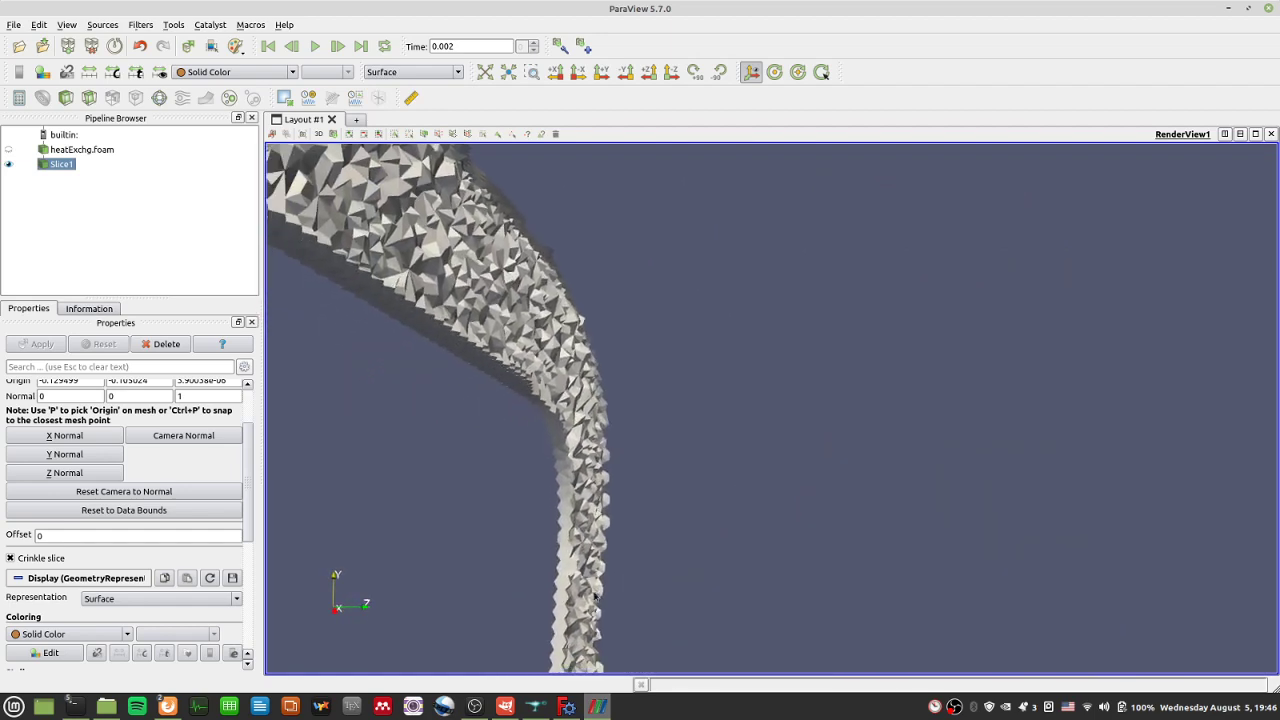
Step: Tilt and rotate the mesh arm until the arch lies diagonally
drag(594, 596, 546, 506)
scroll(546, 506, up, 8)
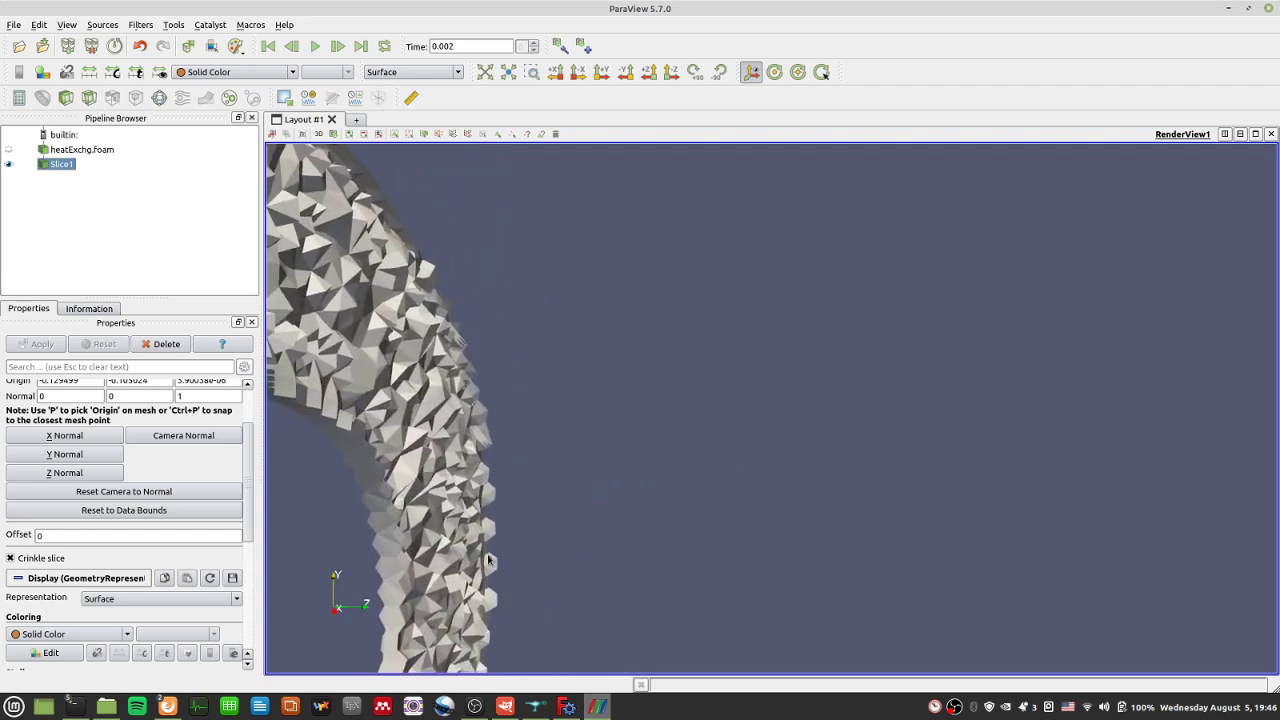
drag(477, 563, 511, 527)
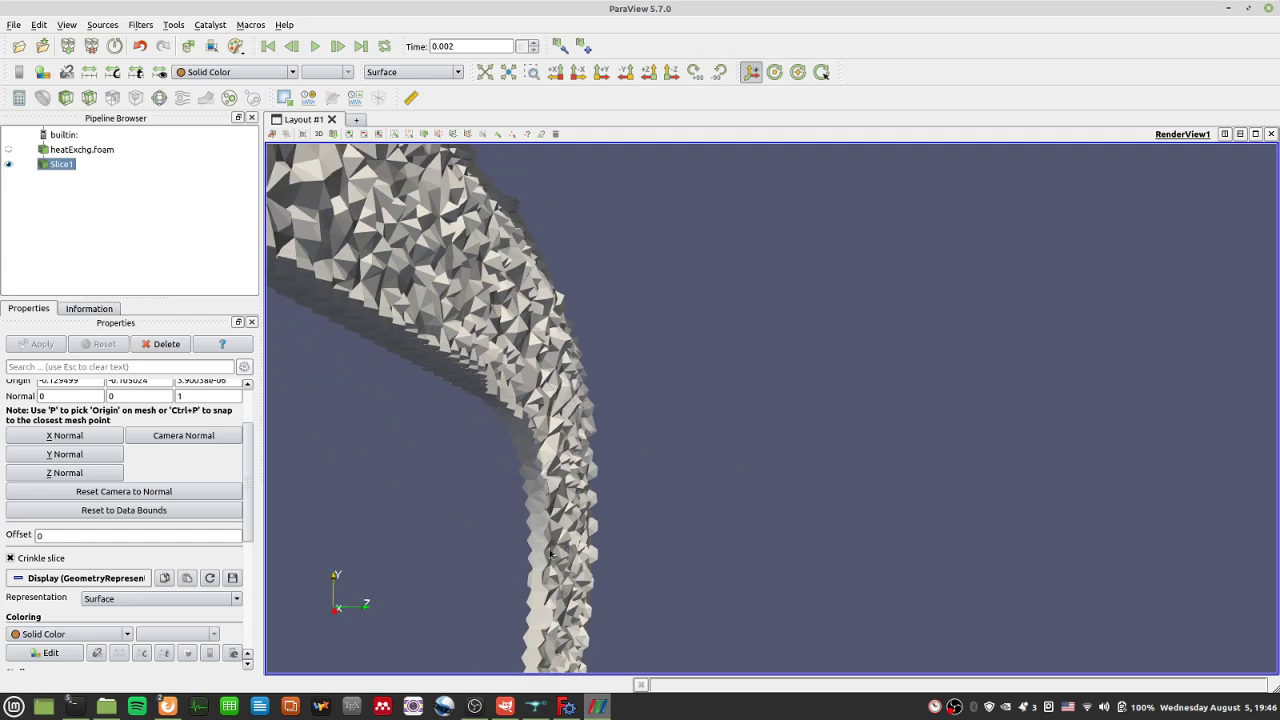
scroll(543, 553, down, 8)
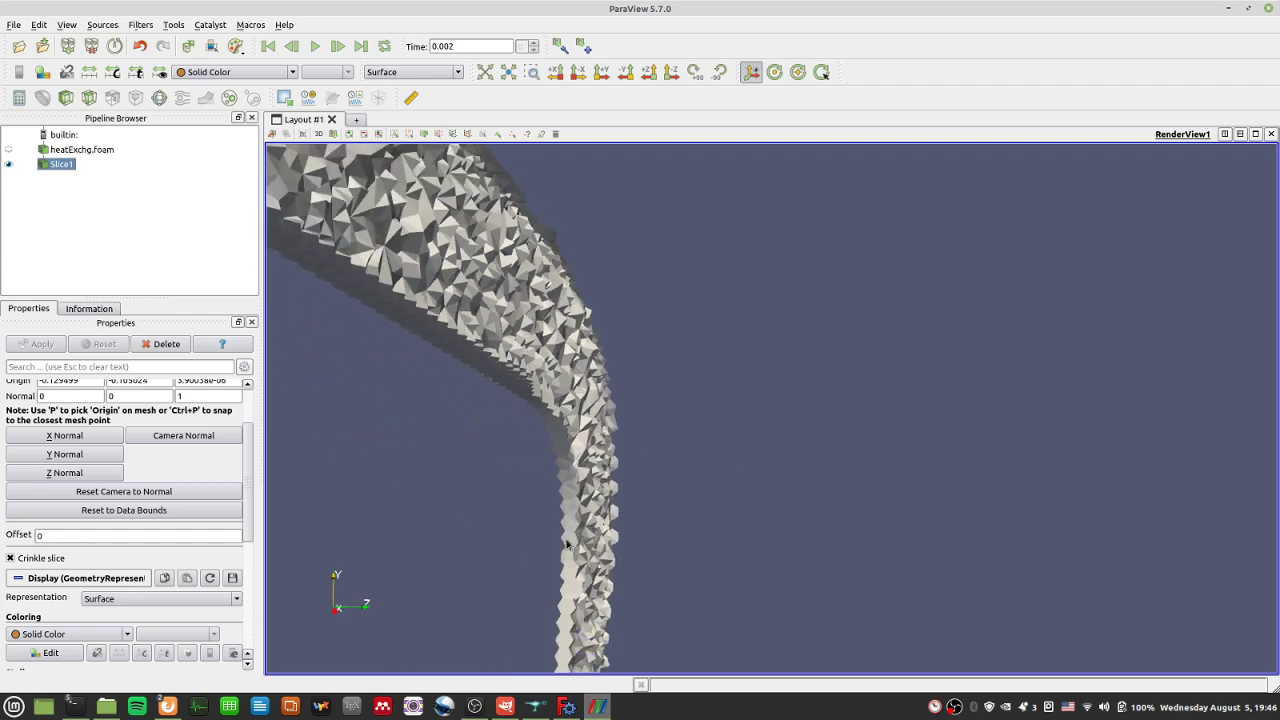
drag(572, 568, 436, 230)
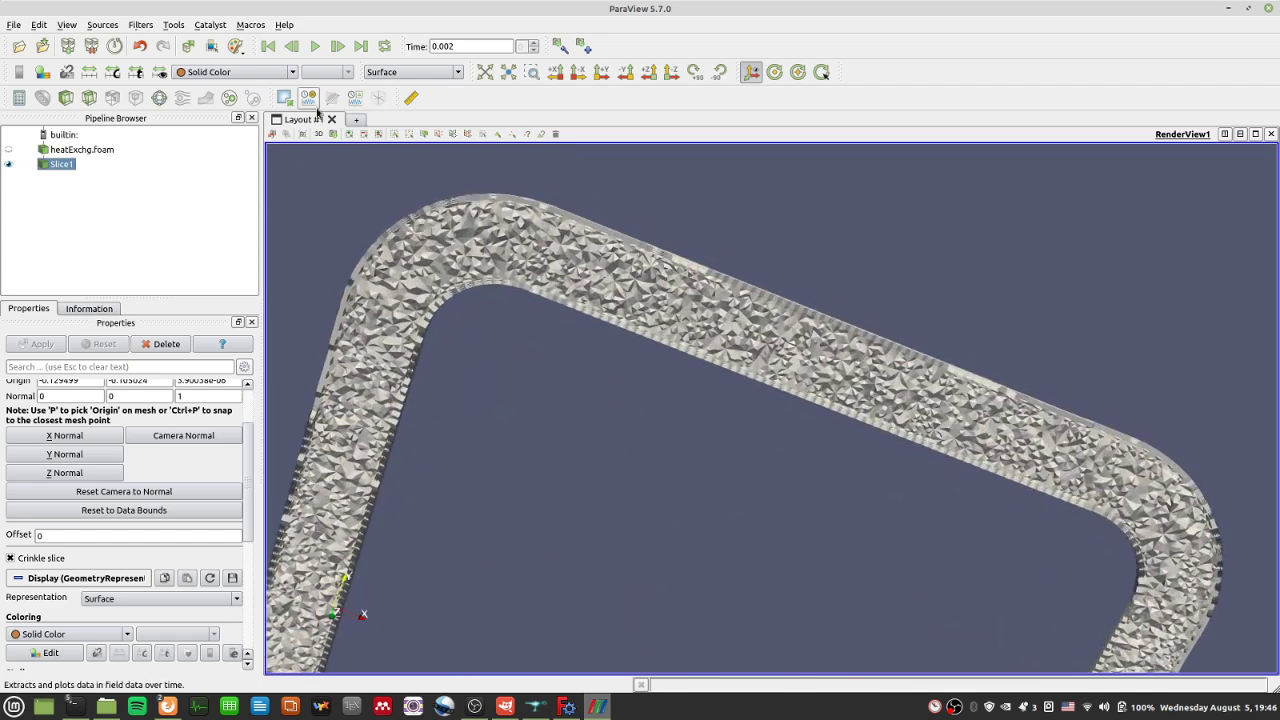
click(412, 72)
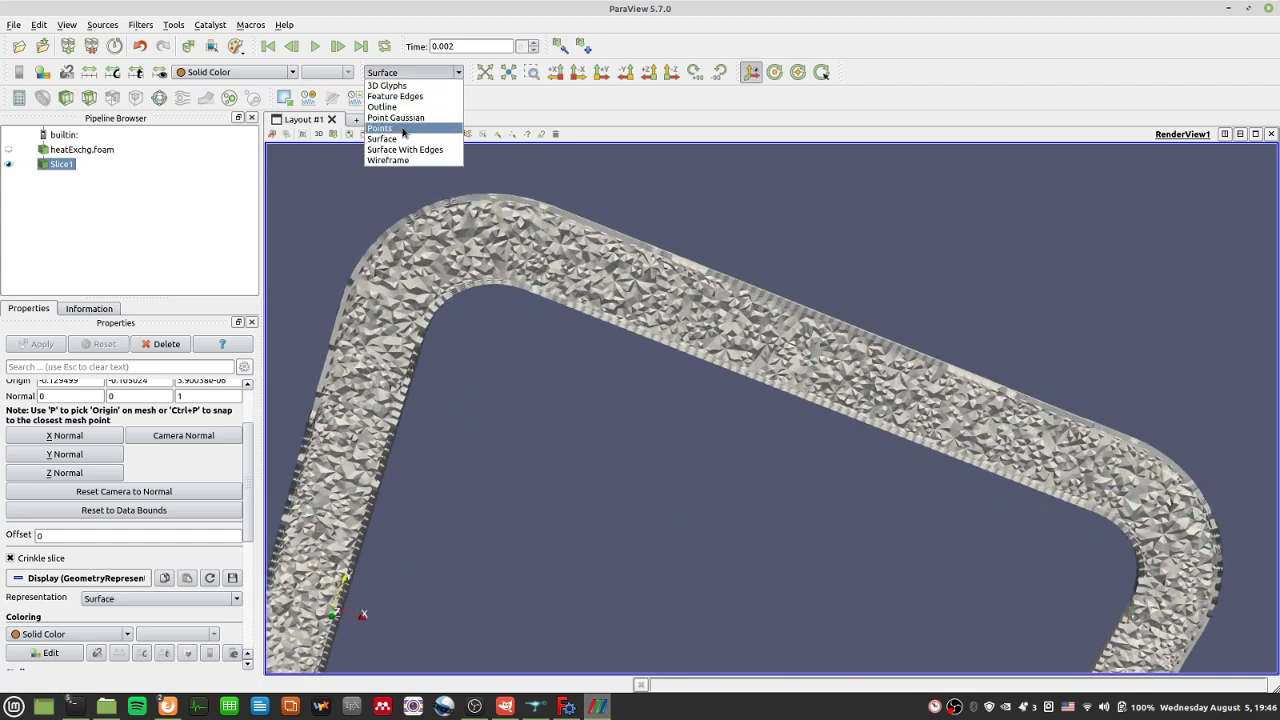
Step: Switch the crinkle slice to Surface With Edges and zoom in on the cells
click(405, 150)
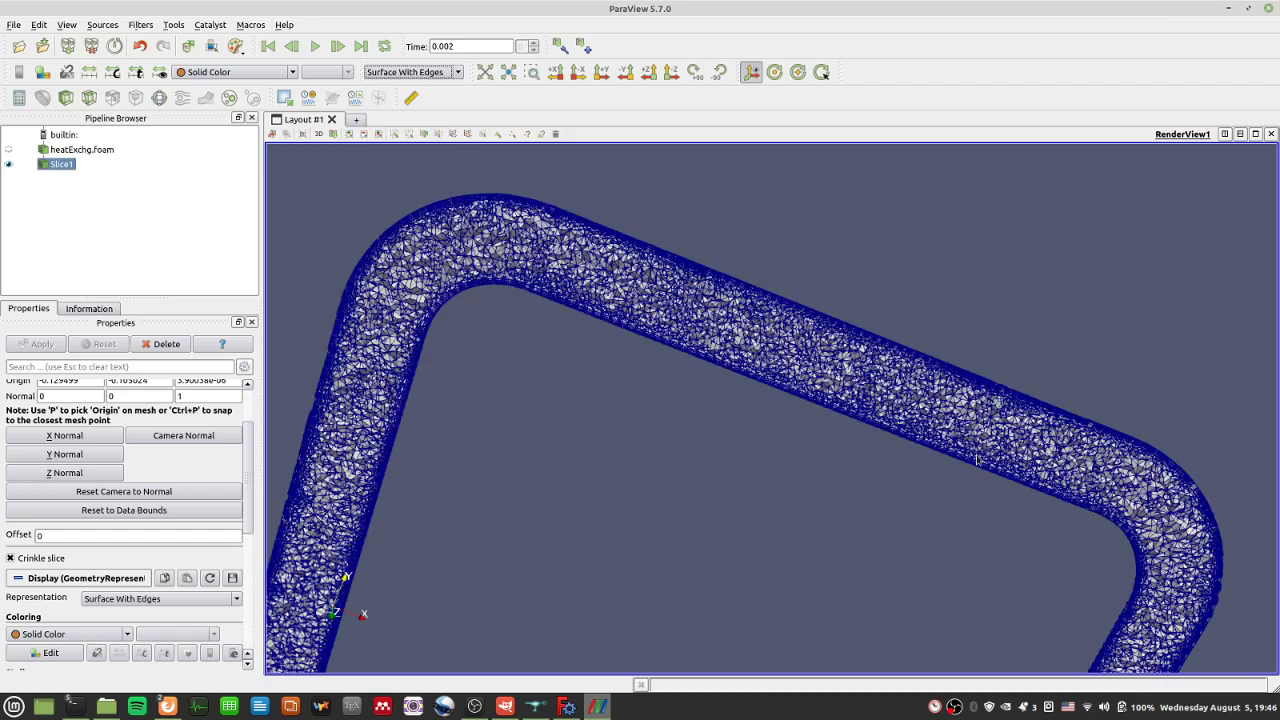
scroll(980, 455, up, 5)
scroll(785, 405, up, 1)
scroll(785, 405, down, 1)
scroll(1000, 320, up, 5)
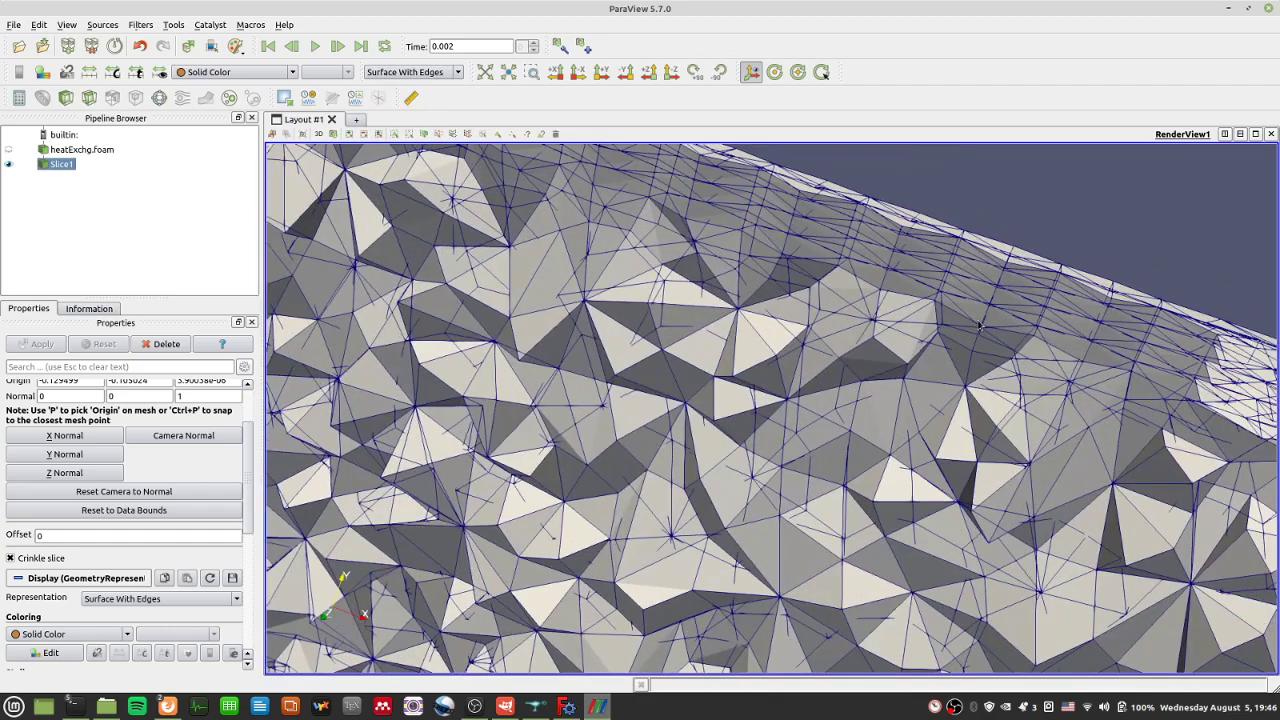
scroll(995, 313, up, 2)
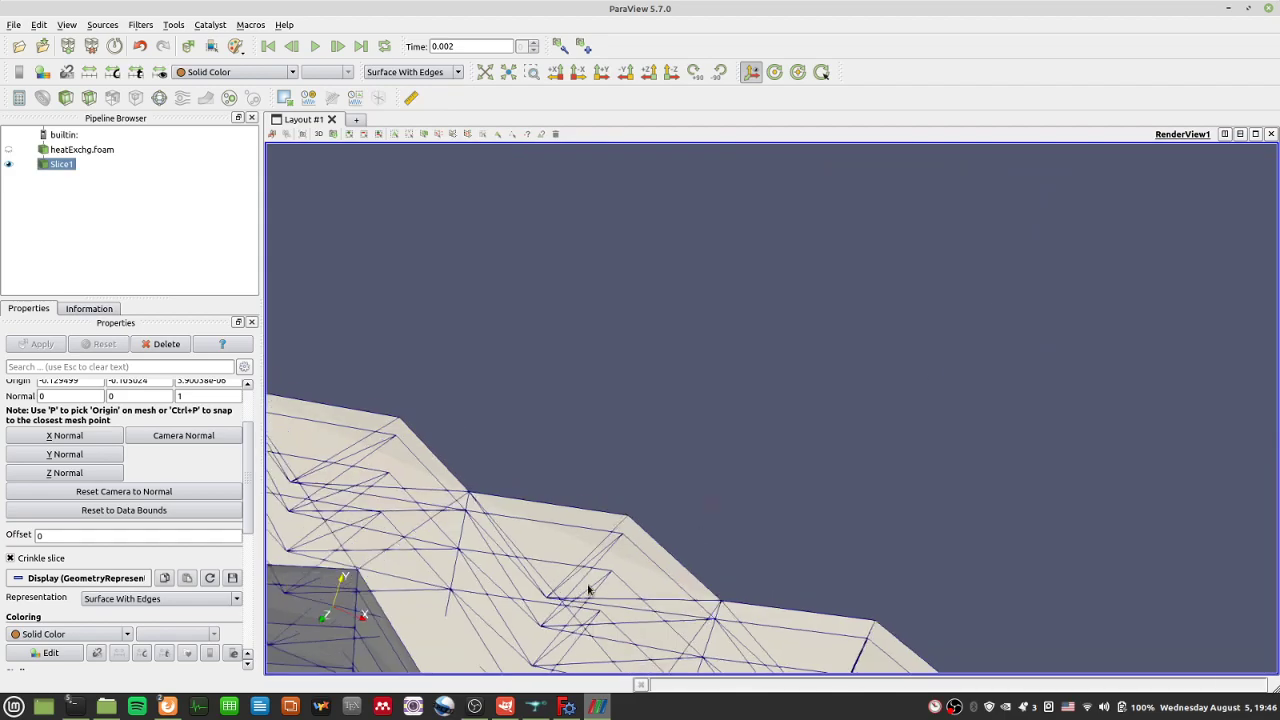
scroll(450, 553, down, 8)
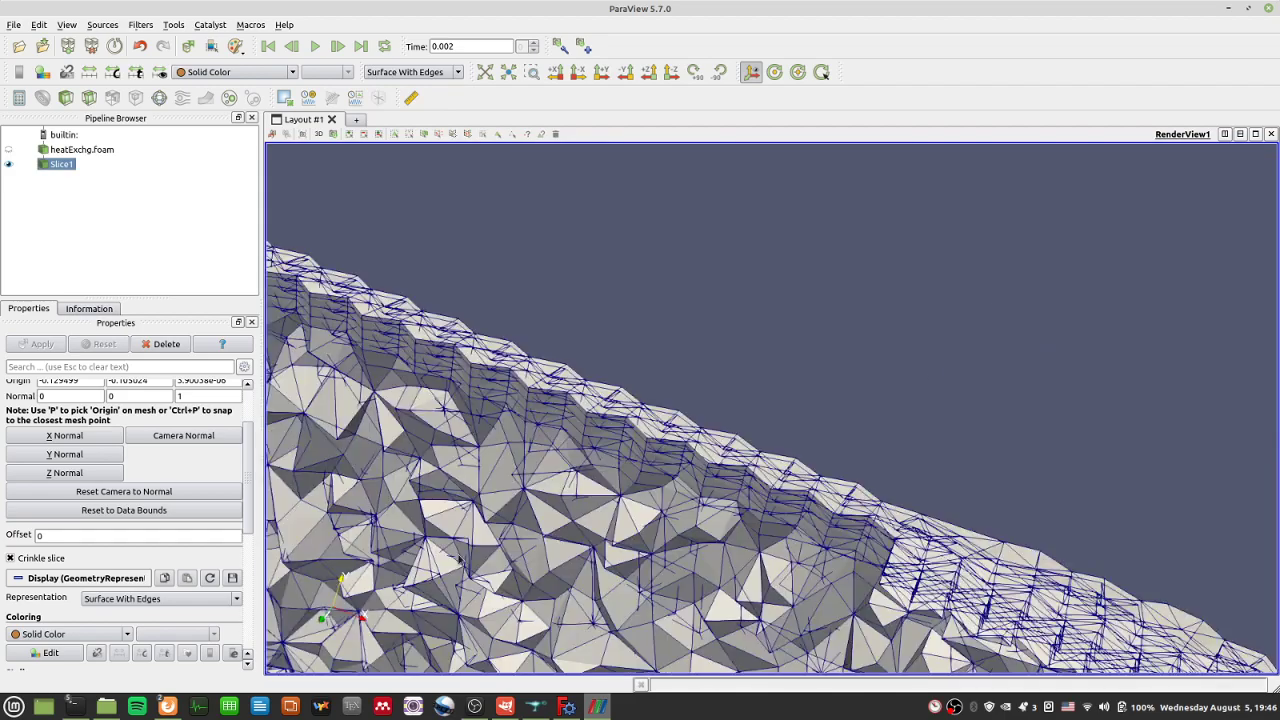
Step: Orbit and pan around the whole loop and tube bundle
drag(716, 532, 831, 497)
scroll(831, 497, up, 5)
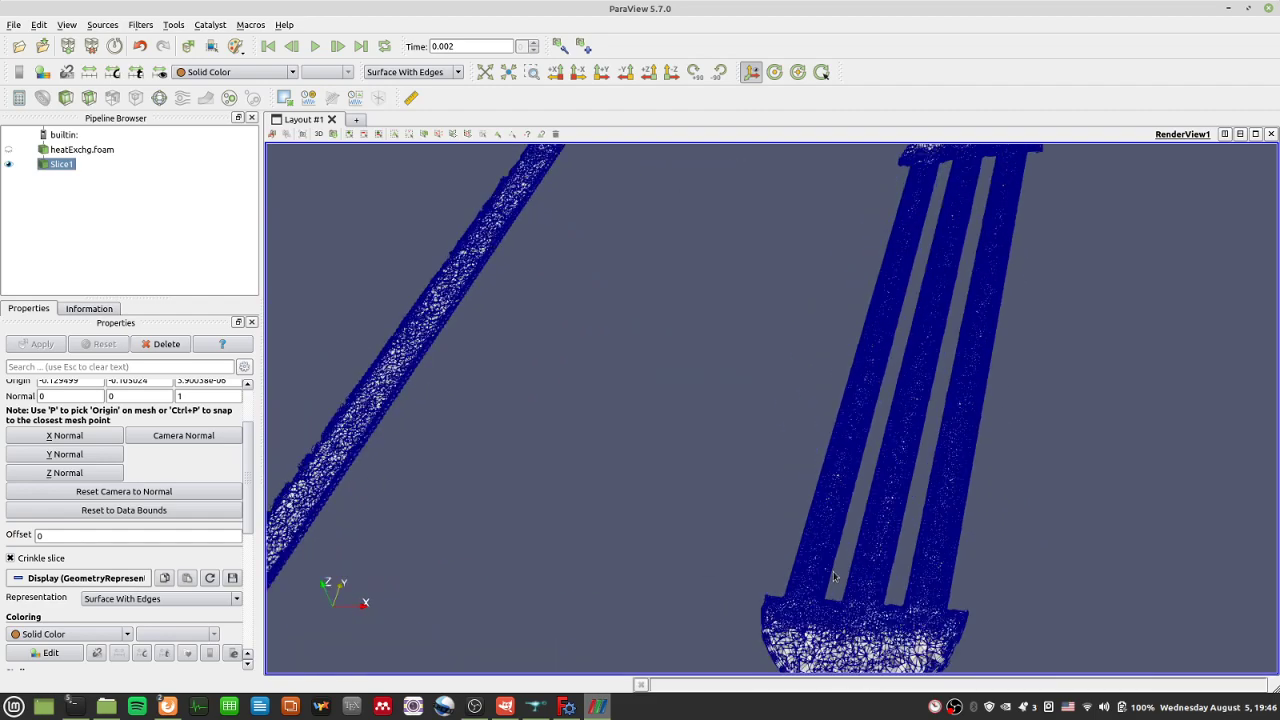
drag(838, 577, 870, 585)
scroll(870, 585, up, 6)
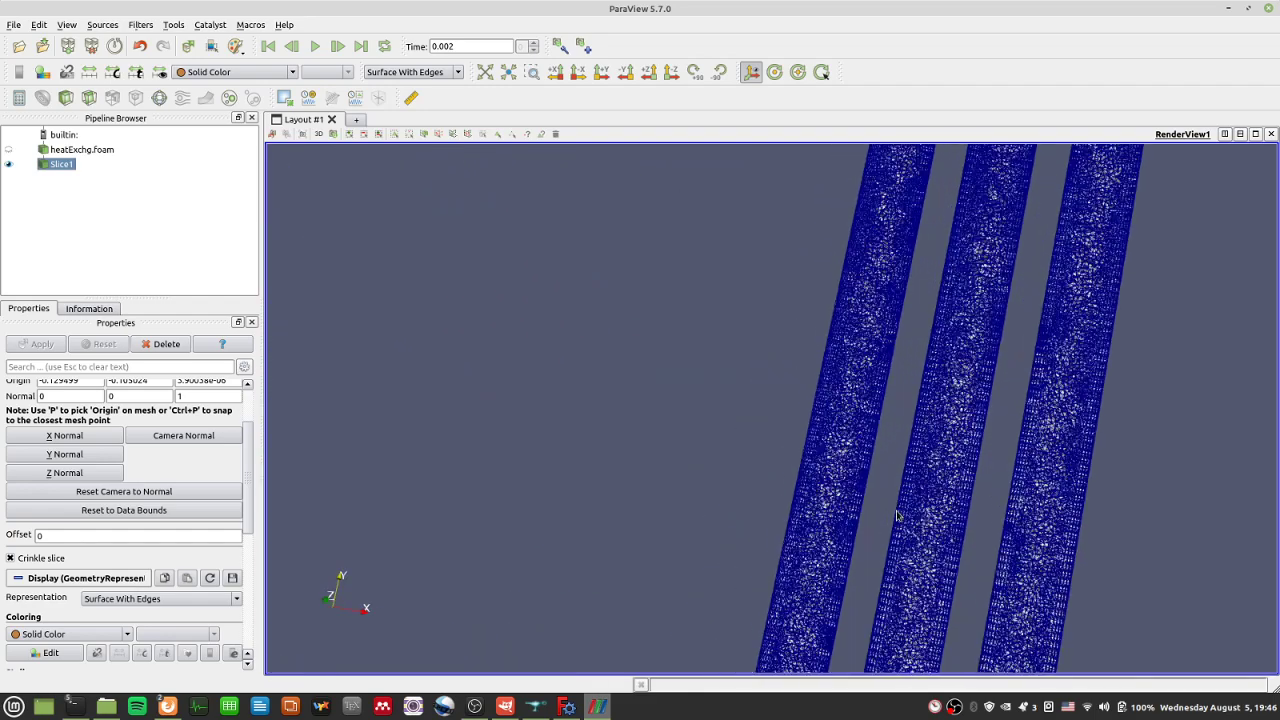
middle_drag(1014, 529, 826, 490)
scroll(600, 494, down, 5)
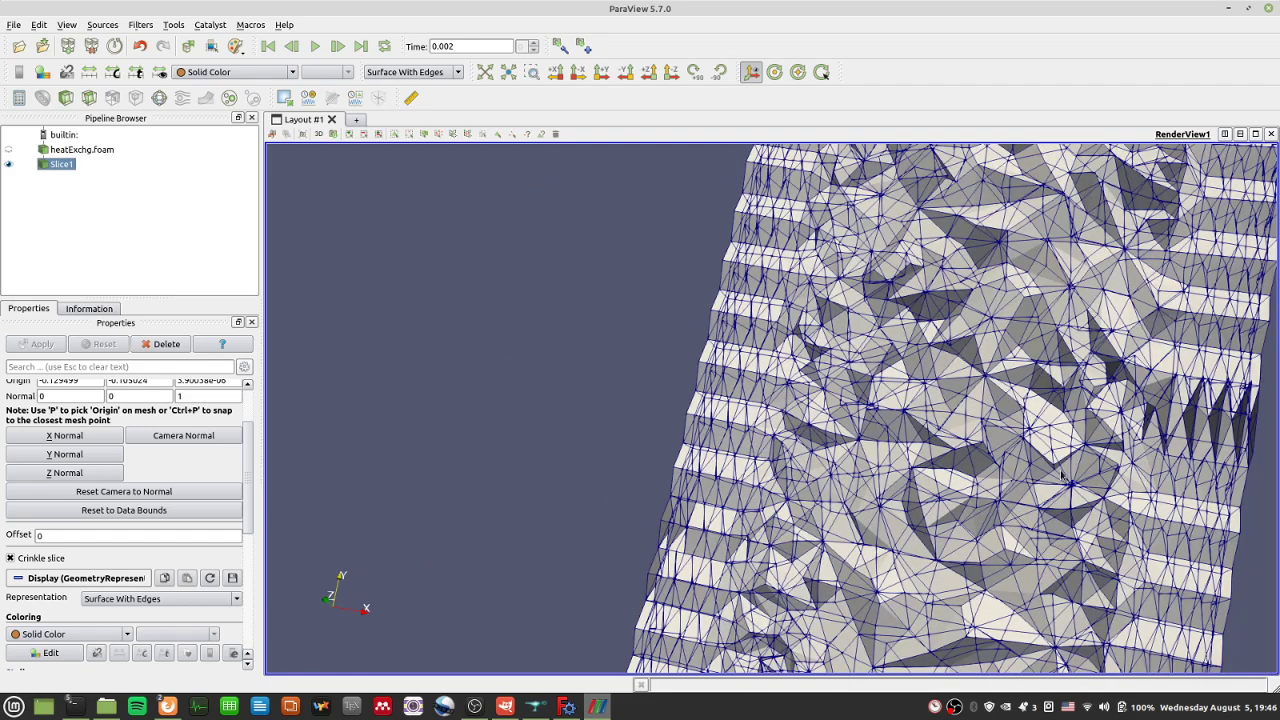
scroll(1179, 525, down, 3)
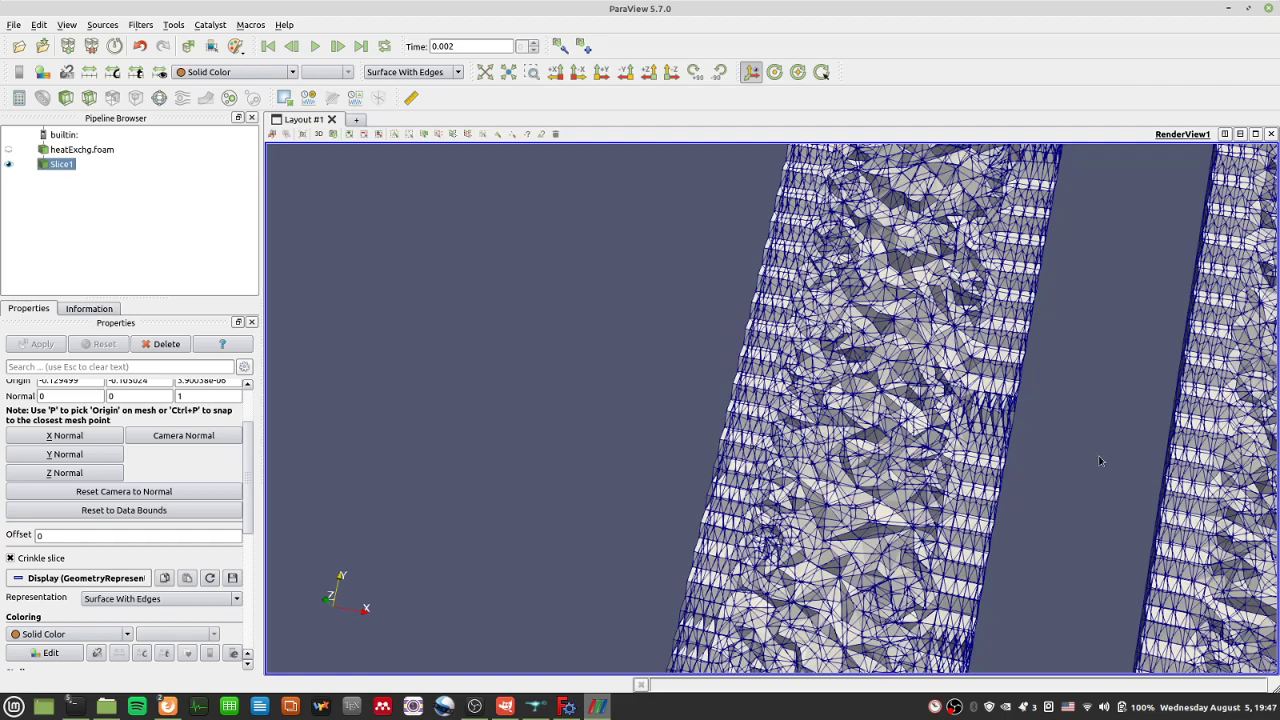
scroll(973, 437, down, 3)
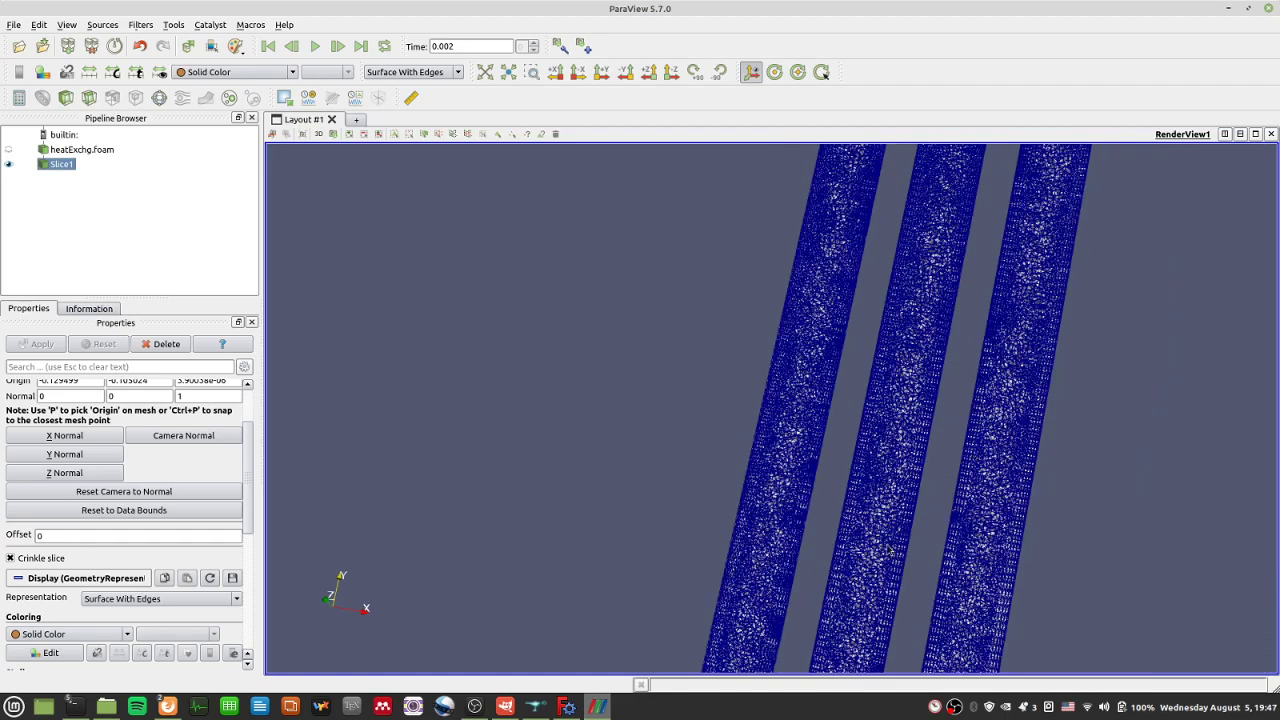
Step: View the tubes and fin edge-on, then turn off crinkle slicing and delete Slice1
drag(886, 524, 893, 486)
scroll(890, 480, down, 3)
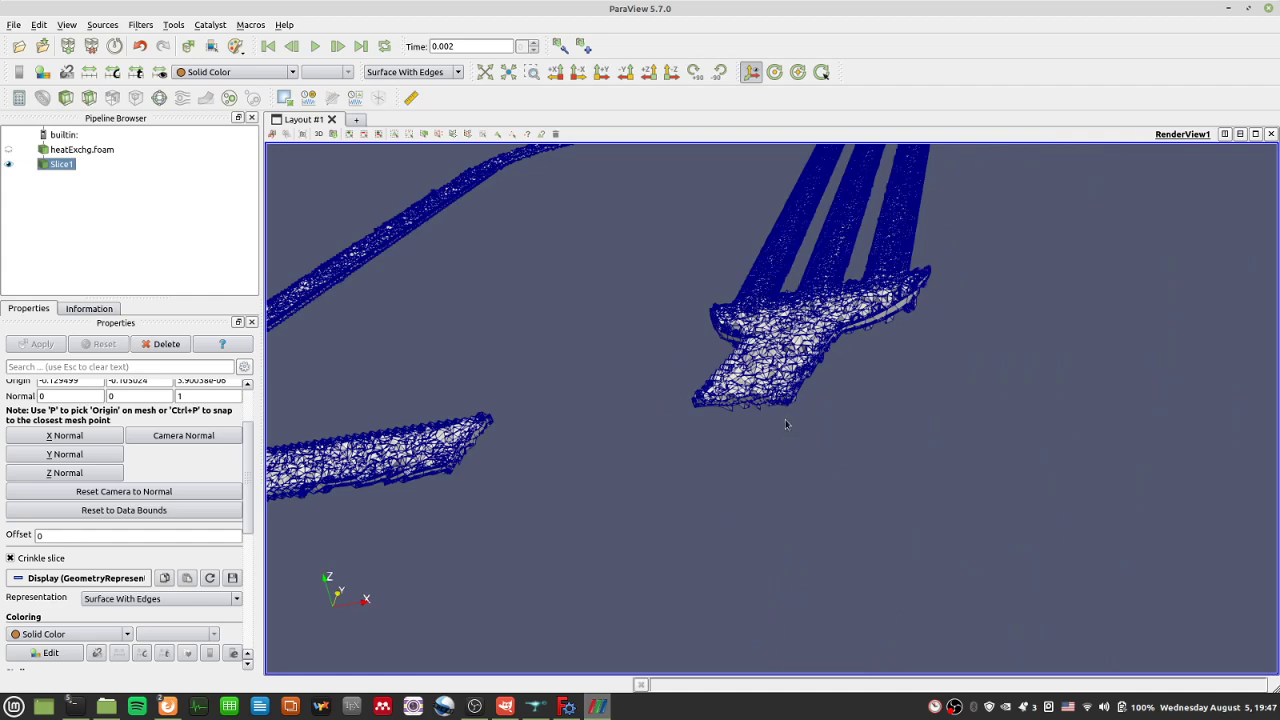
drag(784, 412, 788, 470)
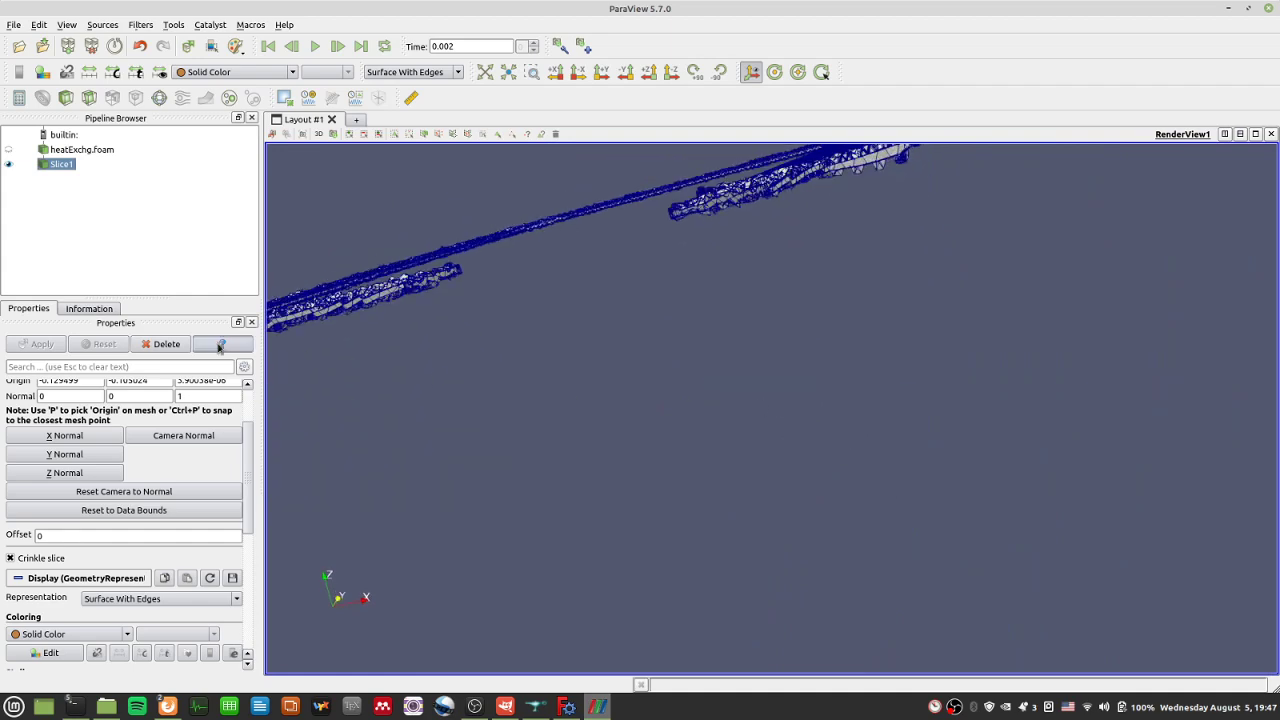
click(31, 561)
click(160, 344)
Step: Exclude internalMesh from the mesh regions, apply, and rotate to the cylinder's polyhedral end face
scroll(705, 215, up, 3)
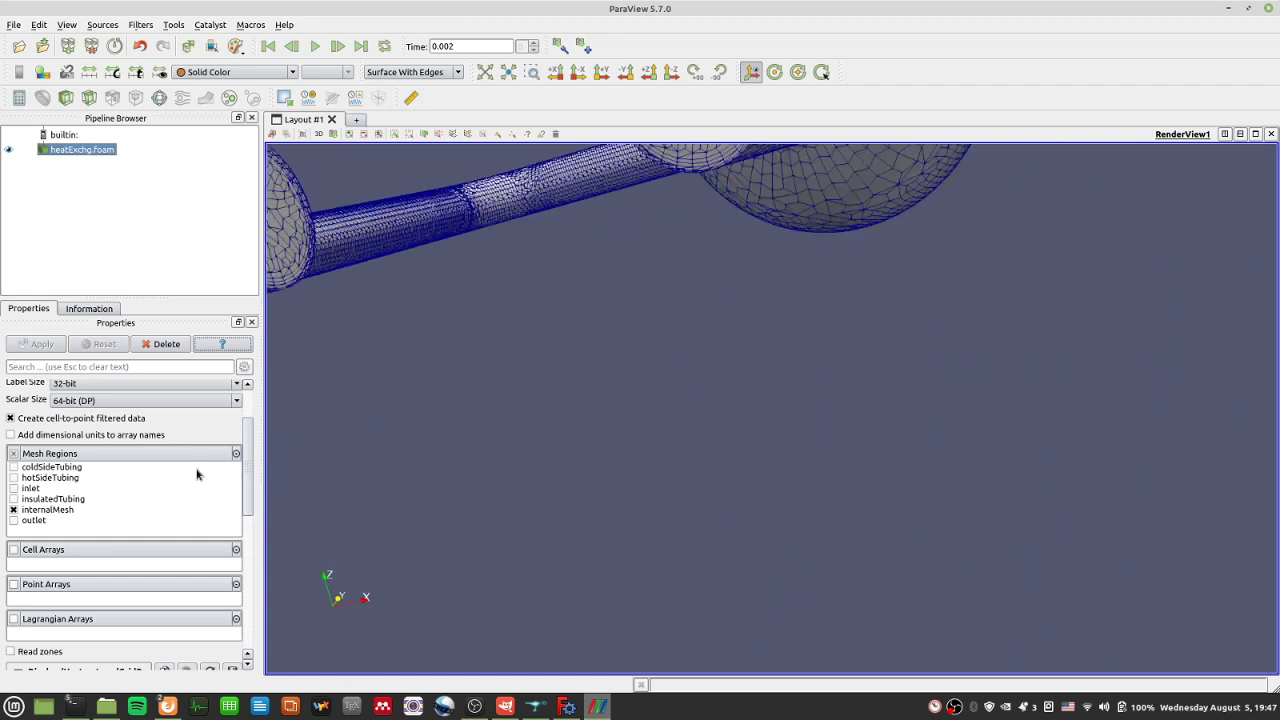
click(13, 510)
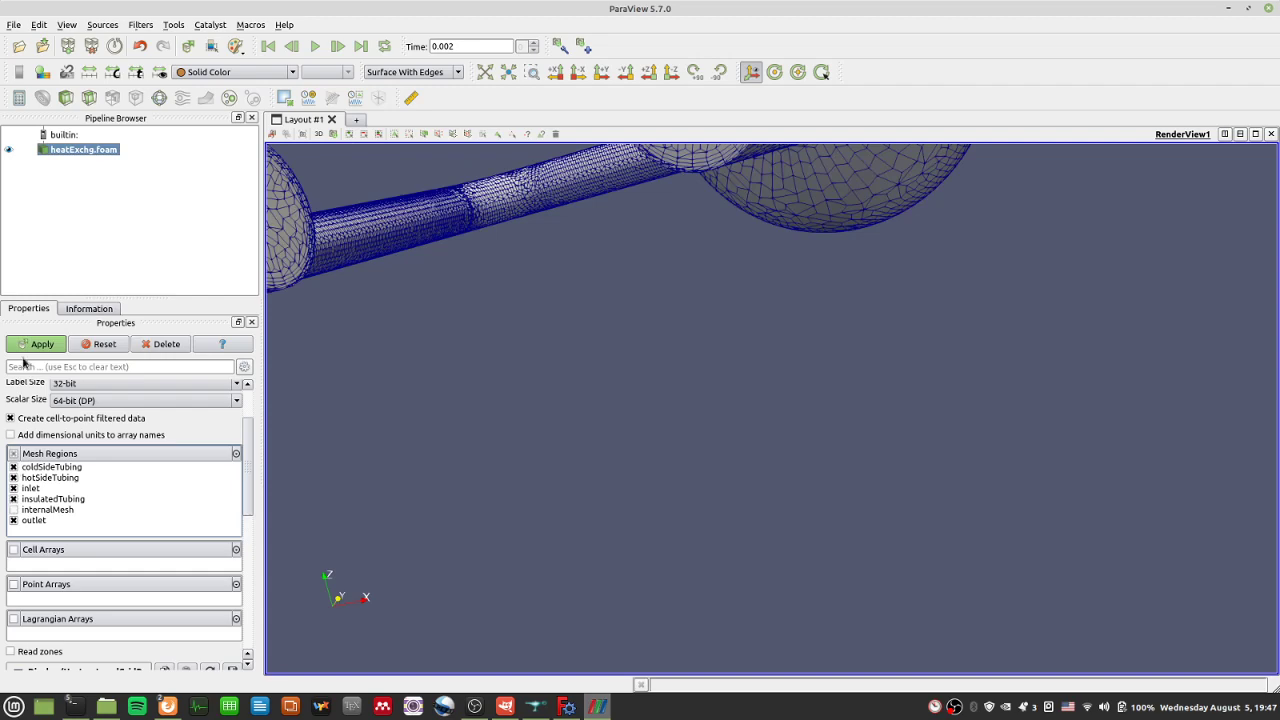
click(34, 344)
drag(800, 329, 907, 340)
drag(976, 289, 966, 294)
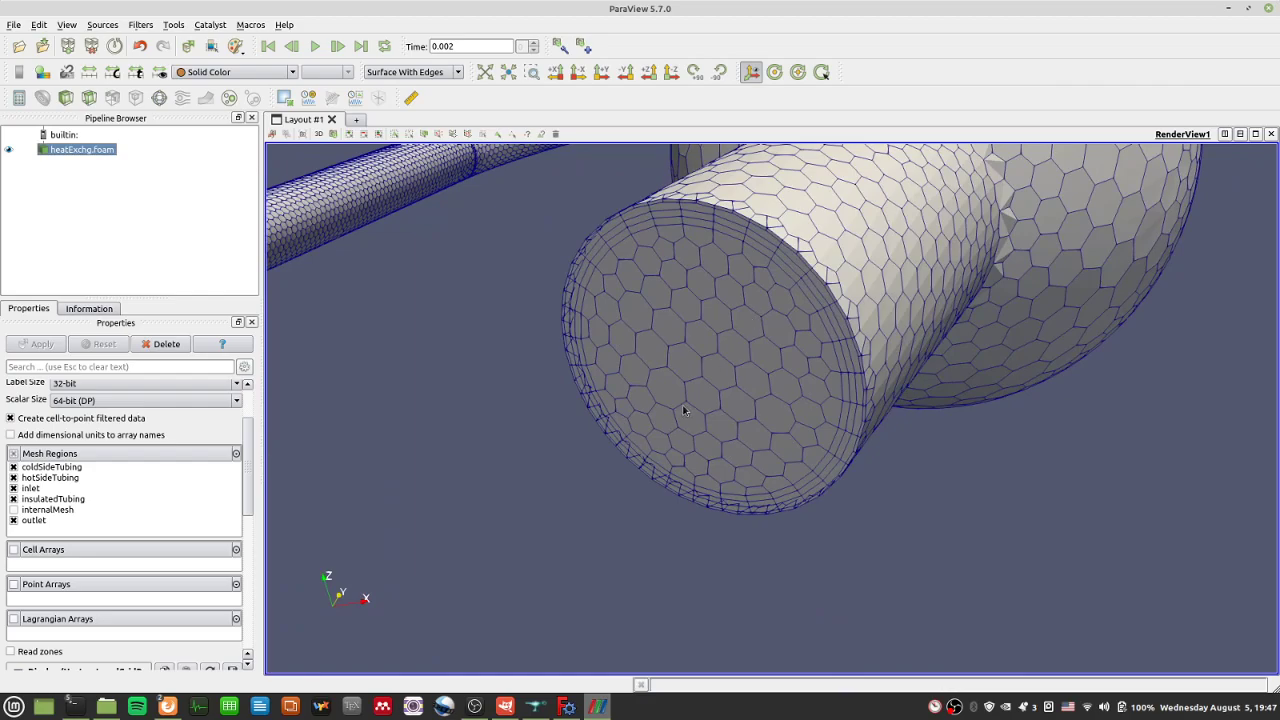
Step: Bring the solver terminal to the front and scroll back through its output
mouse_move(73, 703)
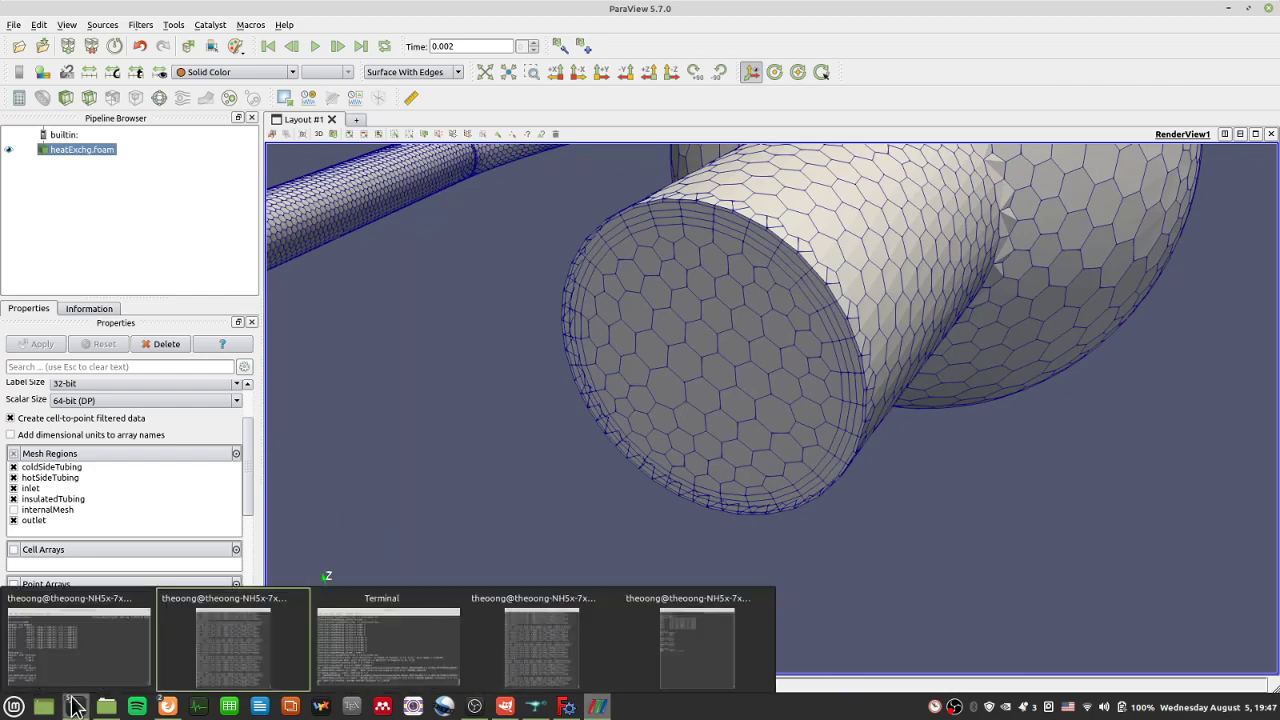
mouse_move(240, 683)
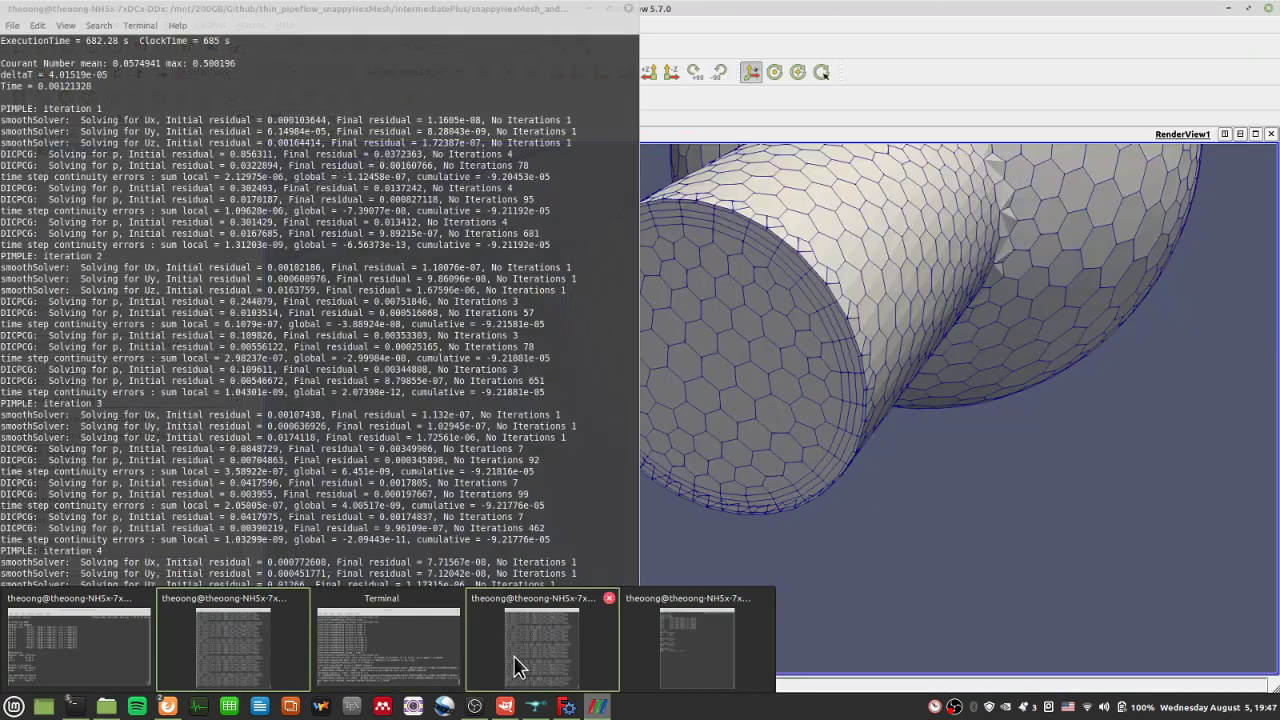
click(515, 668)
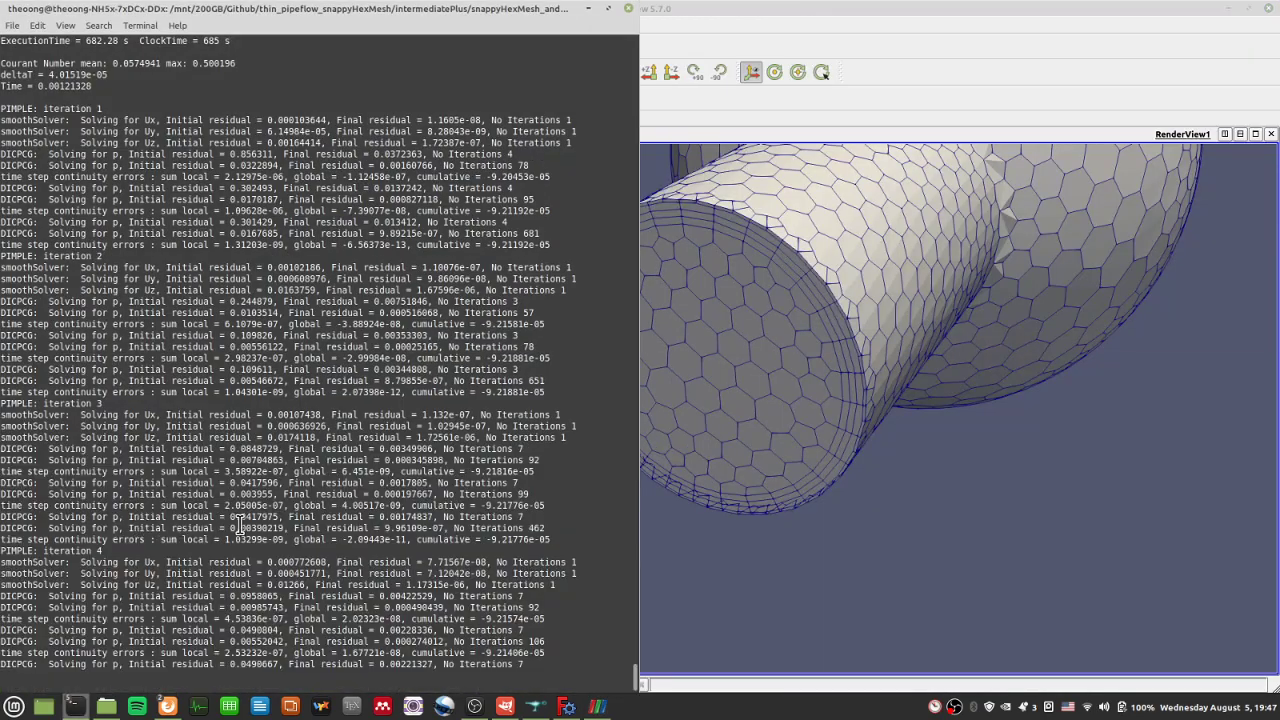
scroll(240, 520, up, 2)
scroll(511, 500, up, 13)
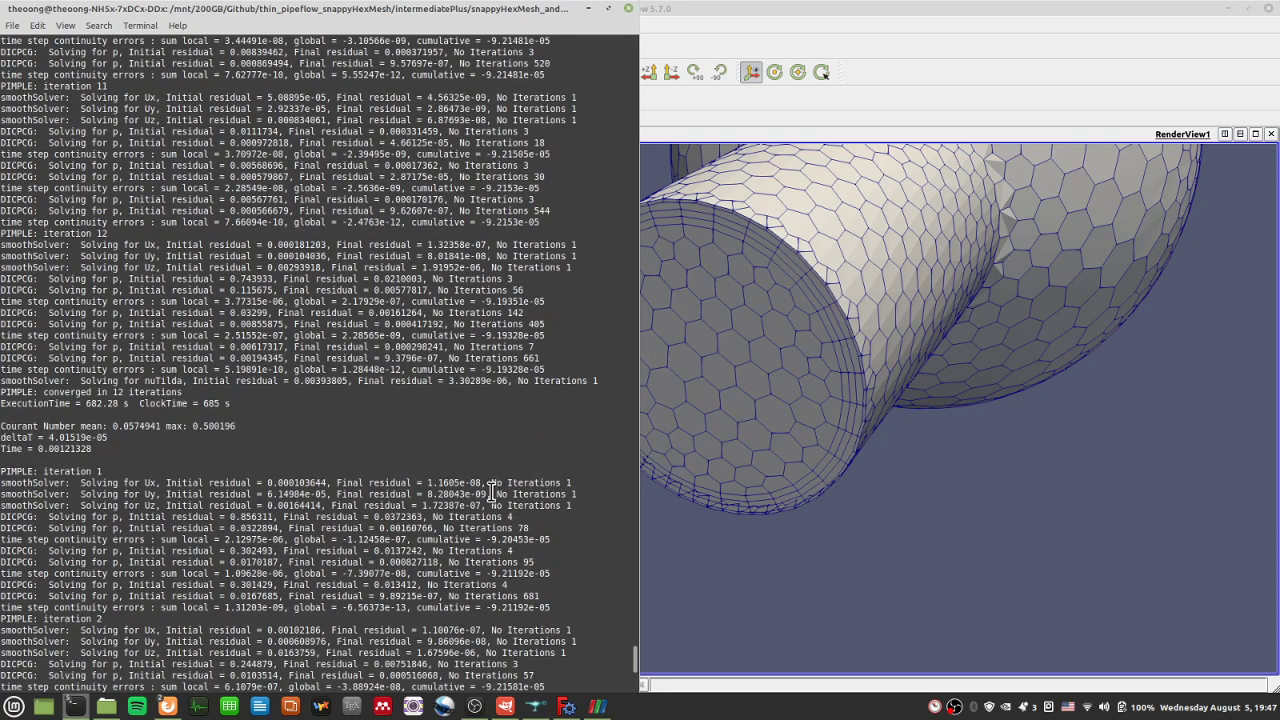
Step: Highlight the Courant number, deltaT and Time lines, then return to the ParaView mesh view
drag(95, 449, 16, 426)
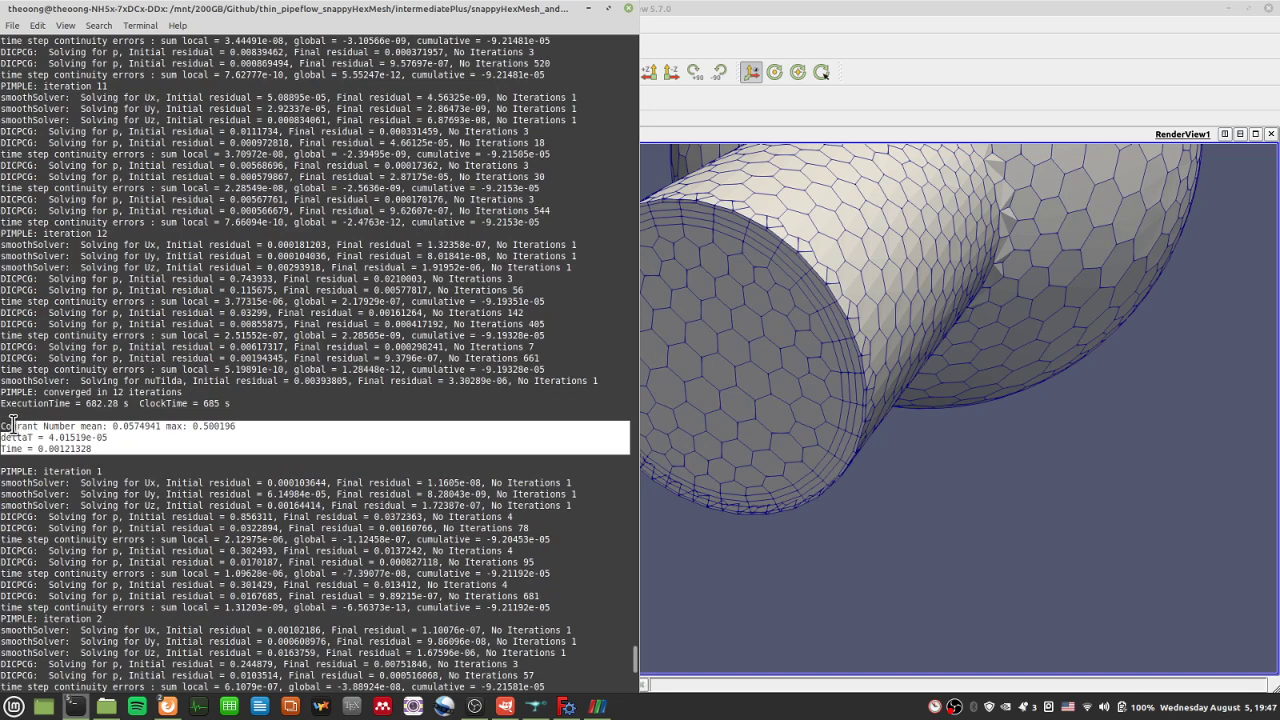
click(143, 449)
drag(112, 437, 55, 440)
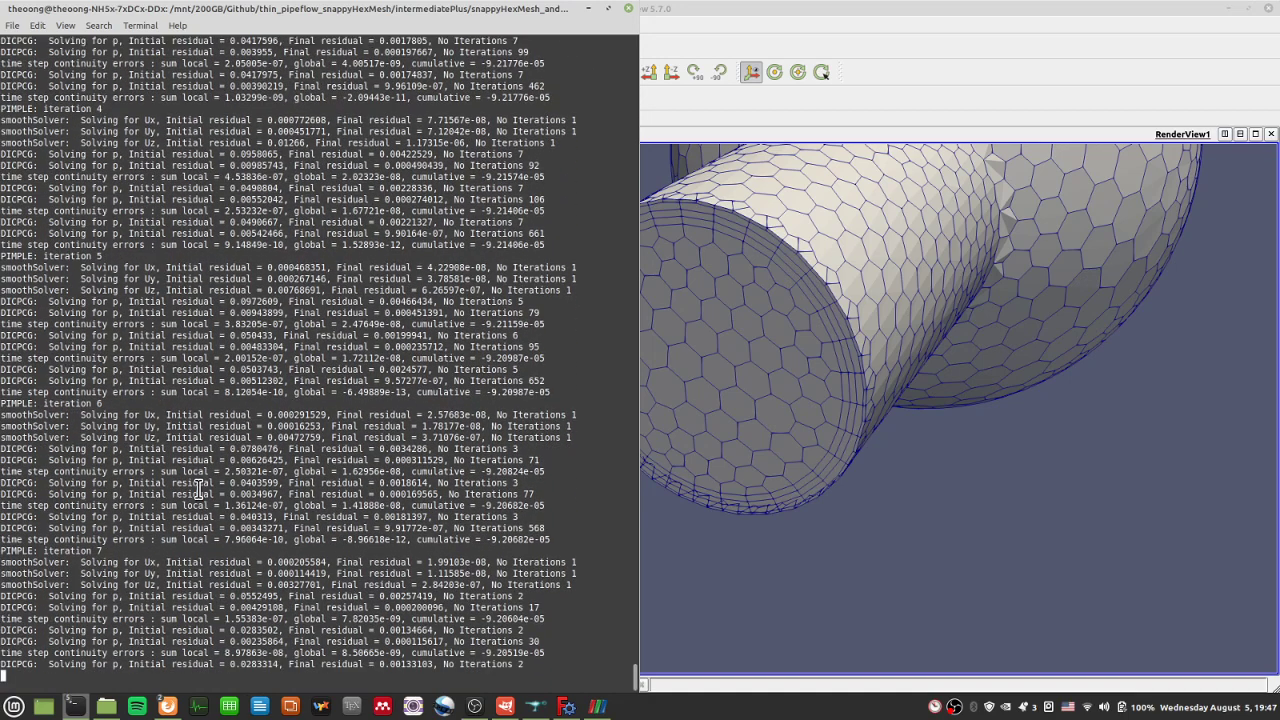
click(949, 438)
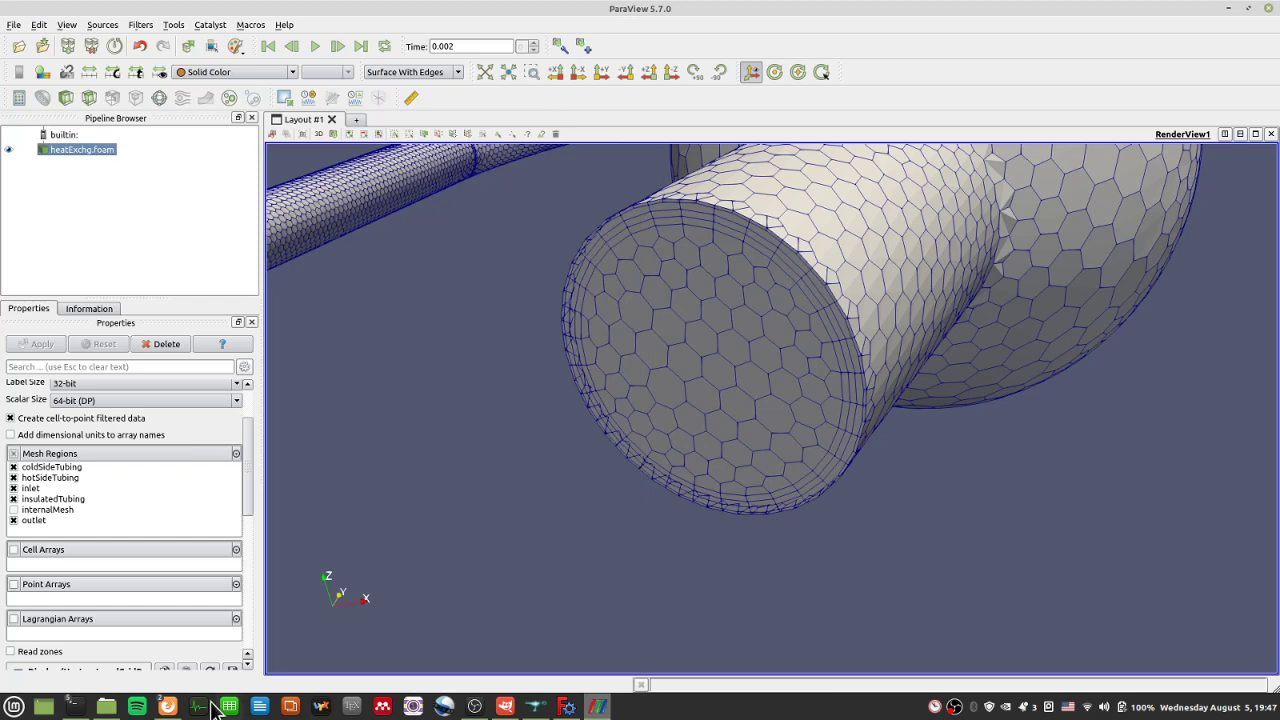
Step: Bring Firefox forward, go to the Salome NETGENPLUGIN tab and highlight its introduction text
mouse_move(168, 706)
click(144, 645)
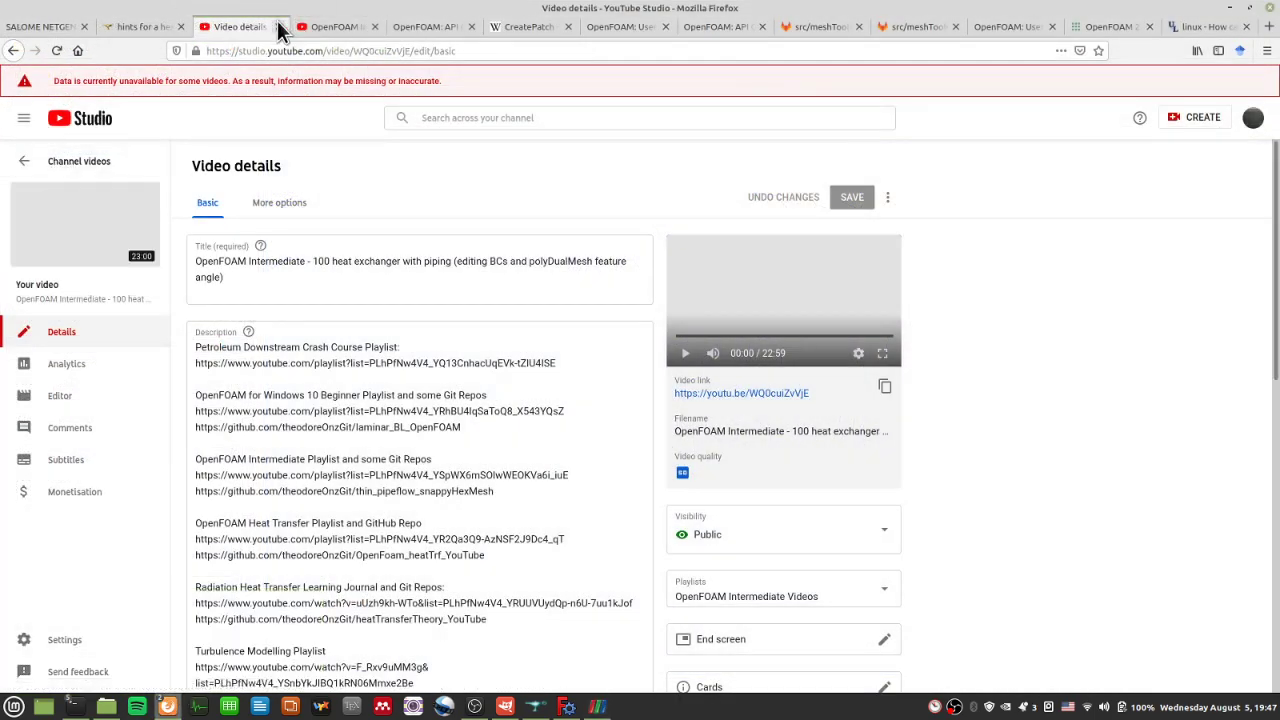
click(422, 30)
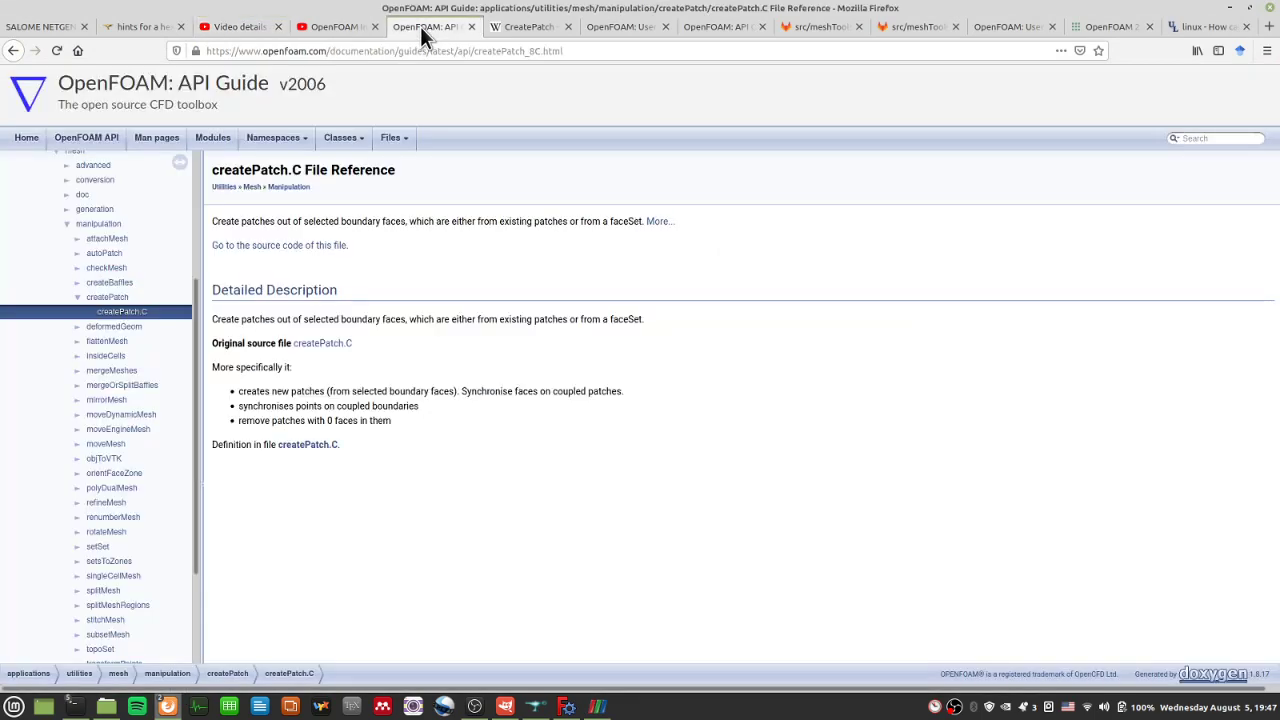
click(118, 27)
click(38, 26)
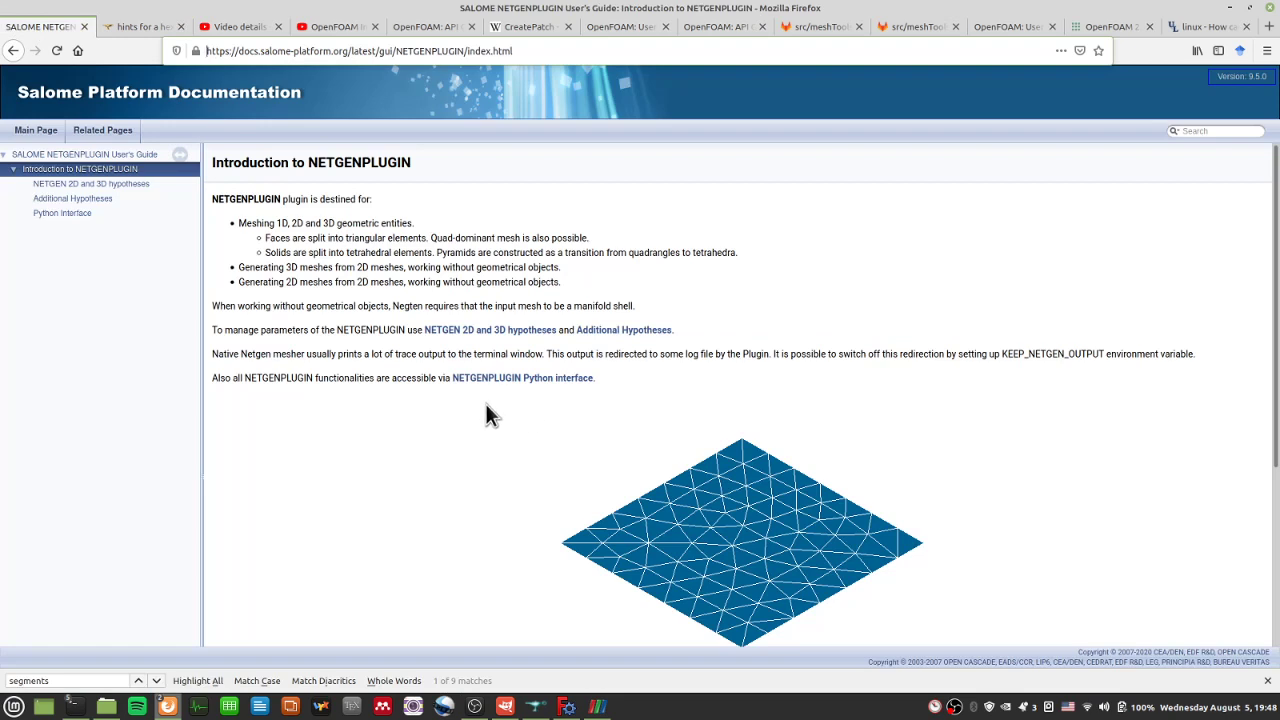
drag(212, 199, 576, 395)
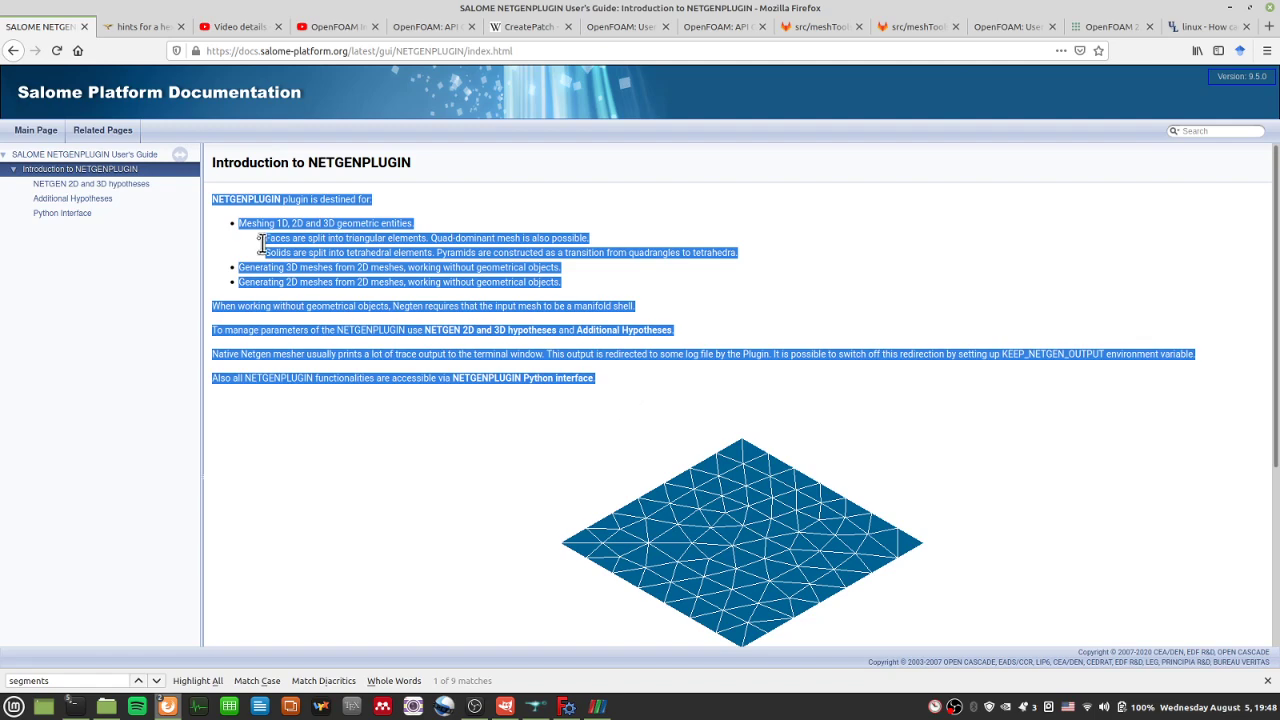
Step: Glance at the mesh hints forum page, return to NETGENPLUGIN and select its web address
click(148, 27)
click(40, 26)
click(325, 52)
click(316, 458)
click(312, 51)
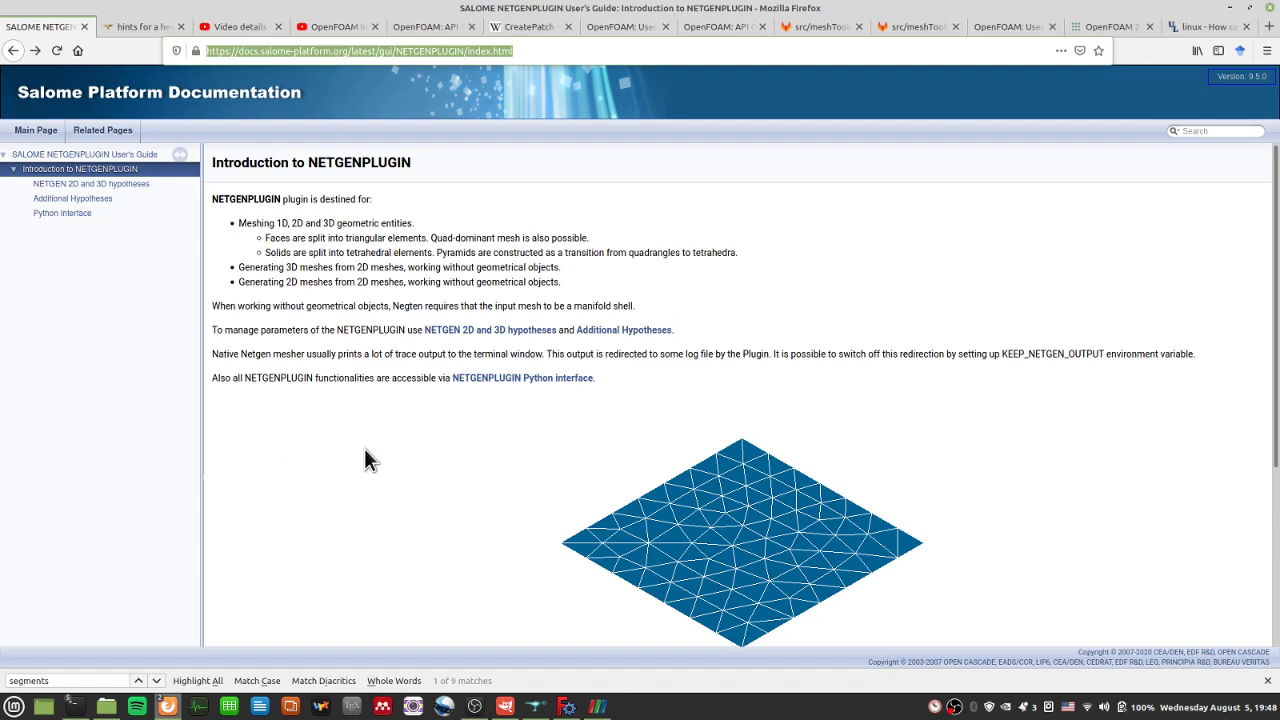
Step: Switch to the Quasi-DNS paper window and step through the polyhedral-mesh tabs to the SALOME Mesh User's Guide
mouse_move(165, 700)
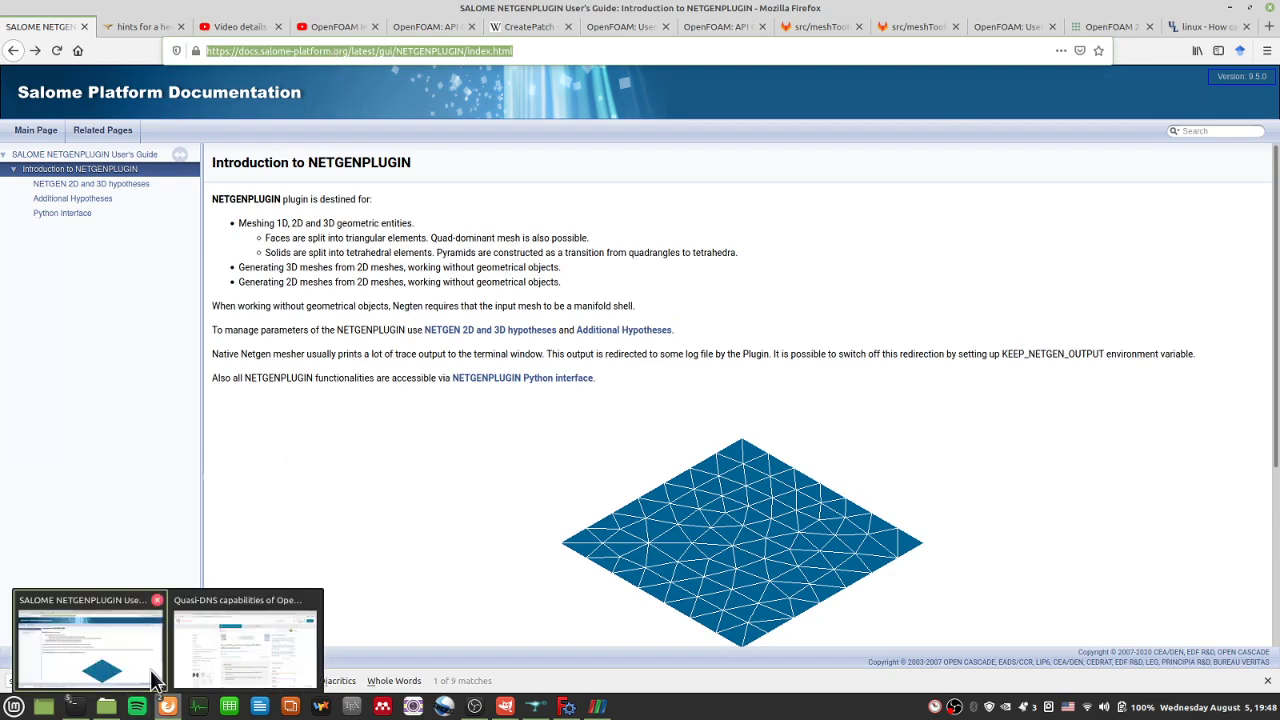
click(239, 658)
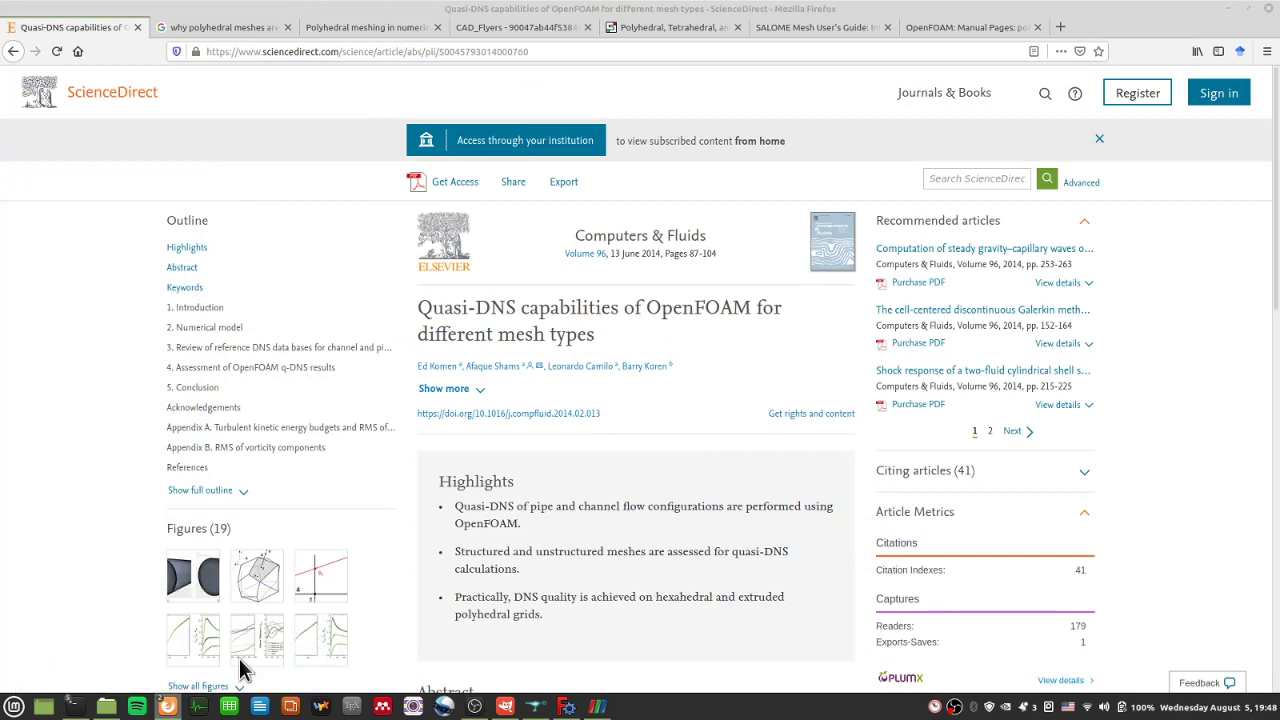
click(270, 30)
click(543, 30)
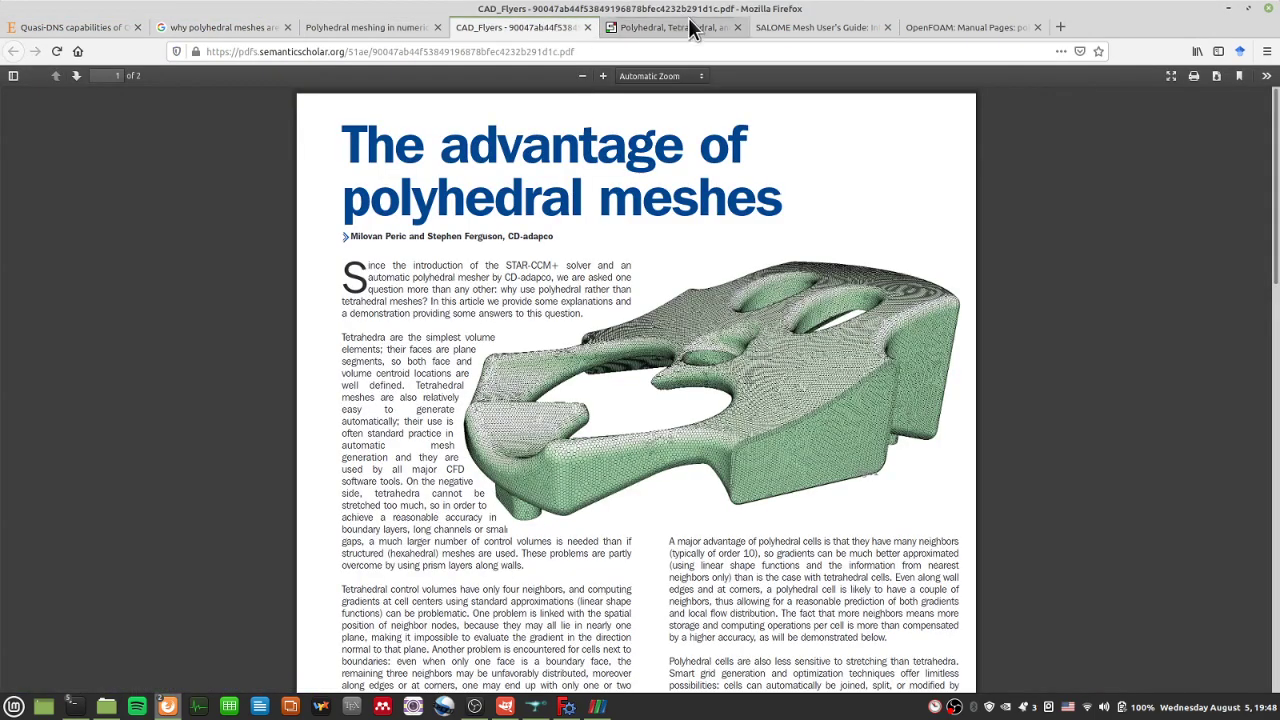
click(693, 28)
click(848, 27)
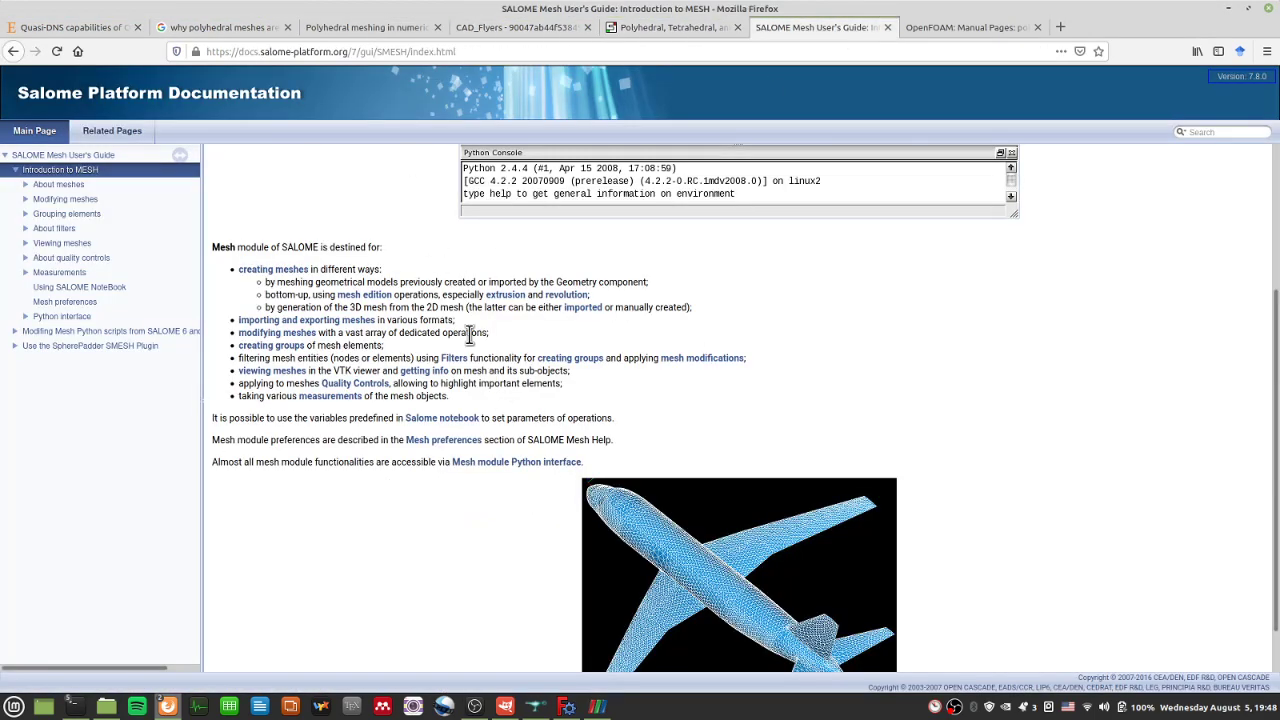
Step: Expand the Modifying meshes topic list and scroll through its entries
scroll(586, 500, down, 1)
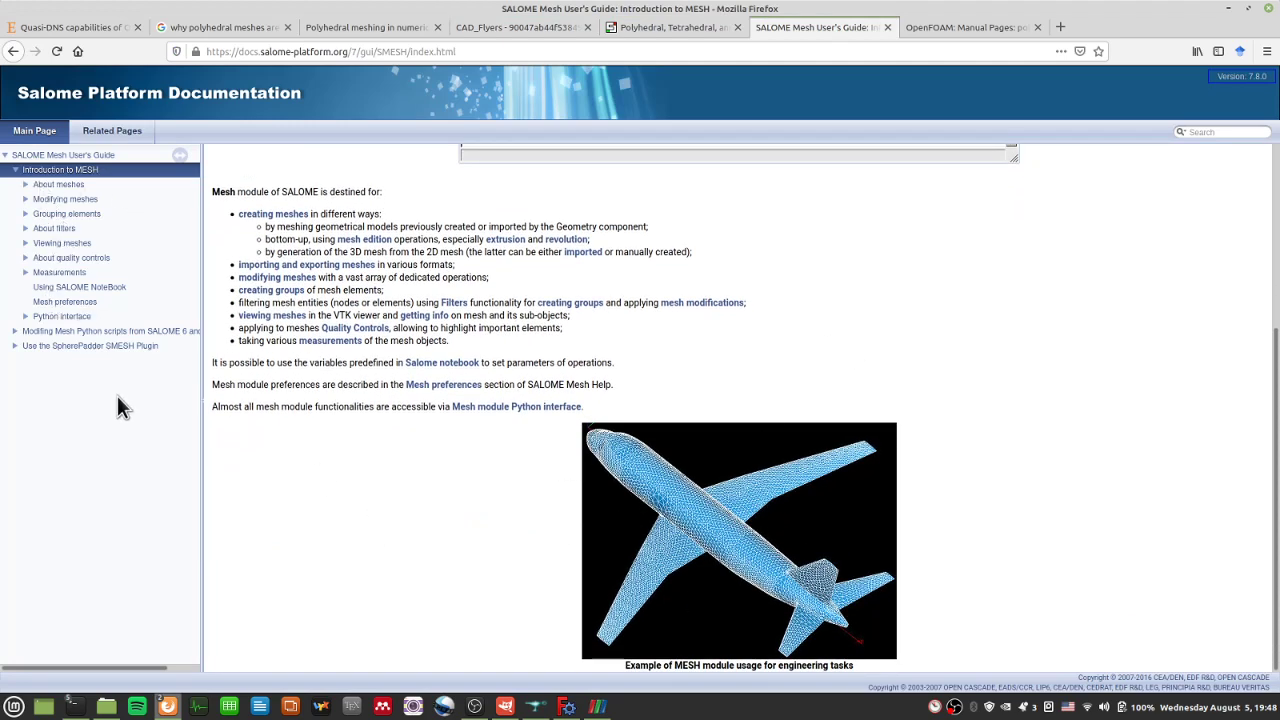
click(23, 200)
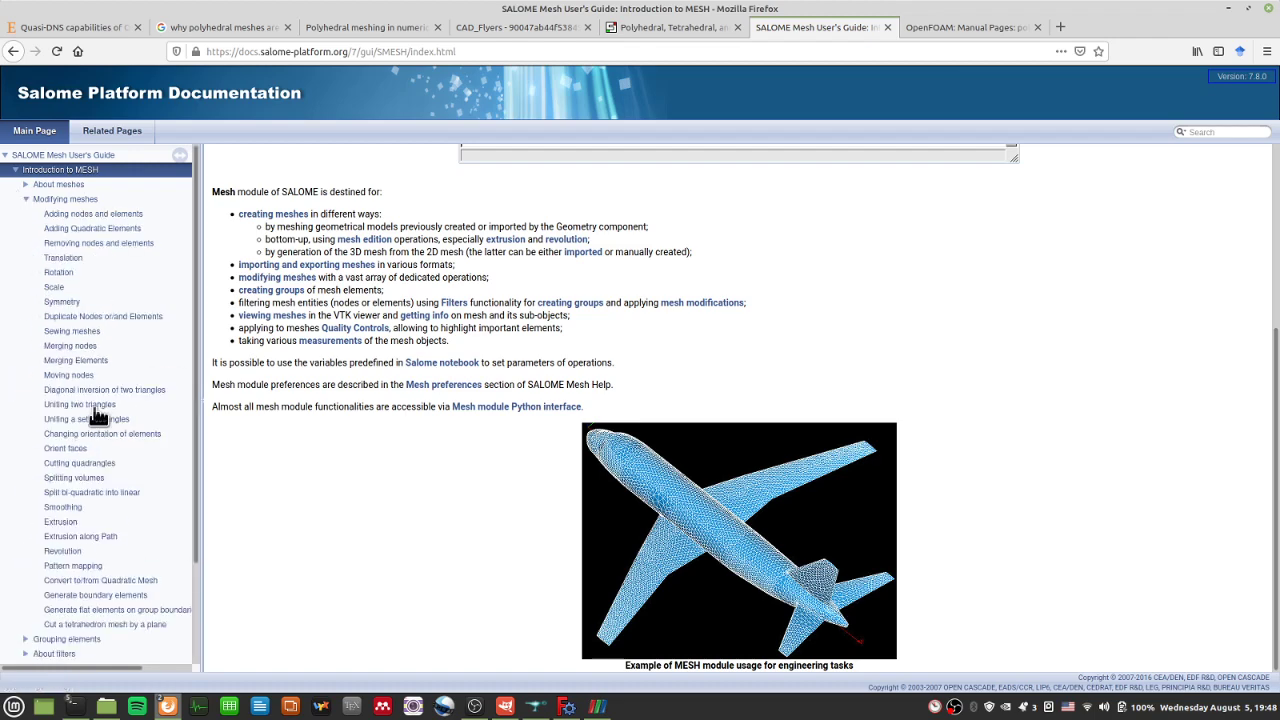
scroll(100, 515, down, 2)
scroll(104, 516, down, 1)
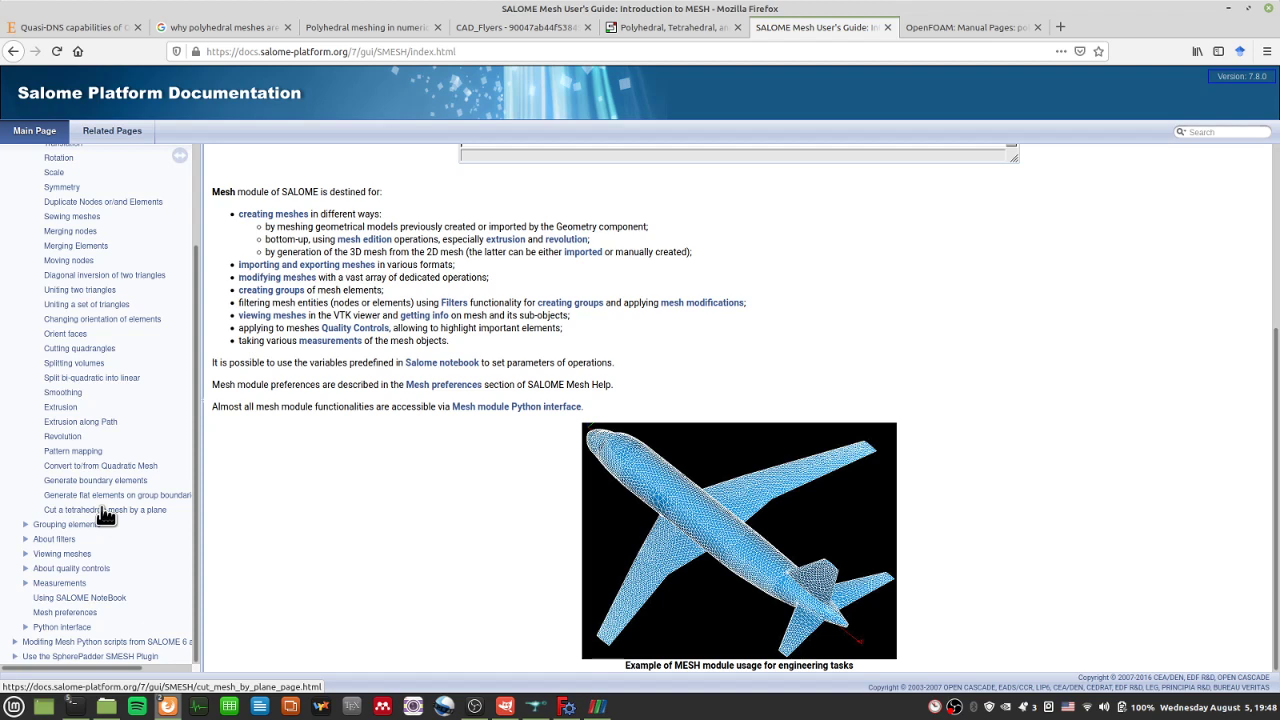
scroll(467, 621, up, 5)
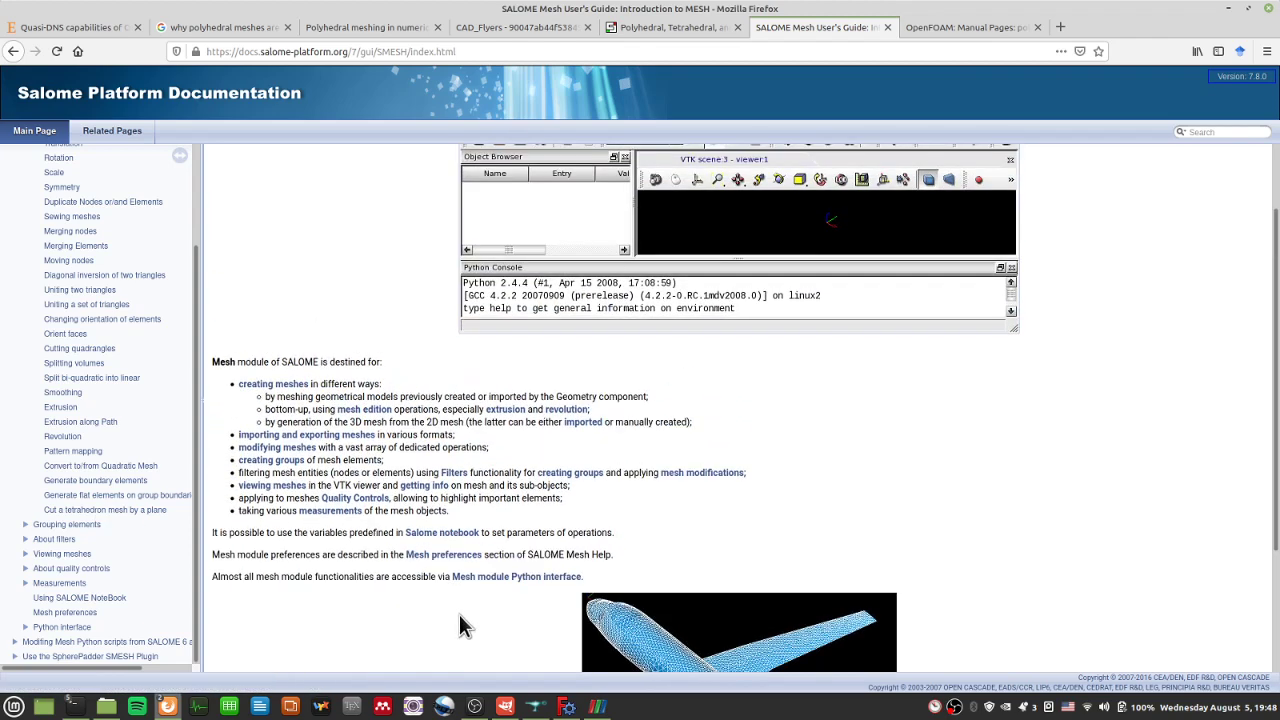
scroll(662, 418, up, 1)
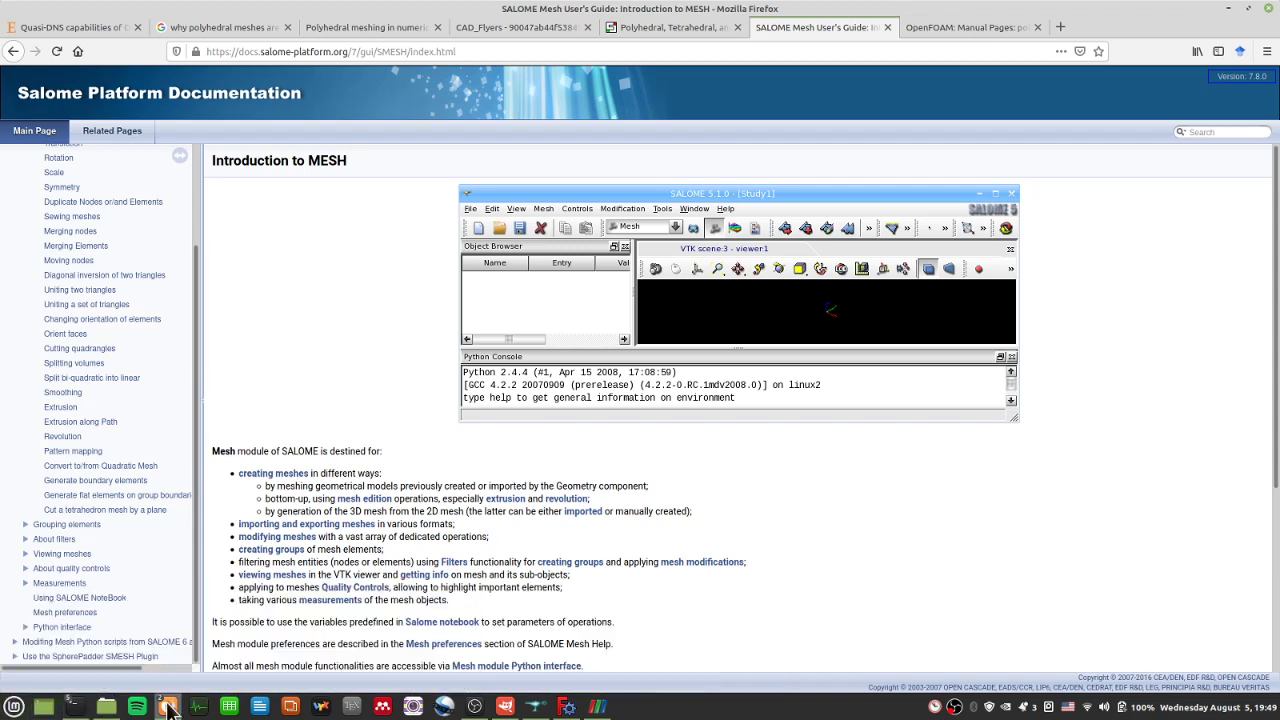
Step: Bring the NETGENPLUGIN documentation window back to the front
mouse_move(169, 707)
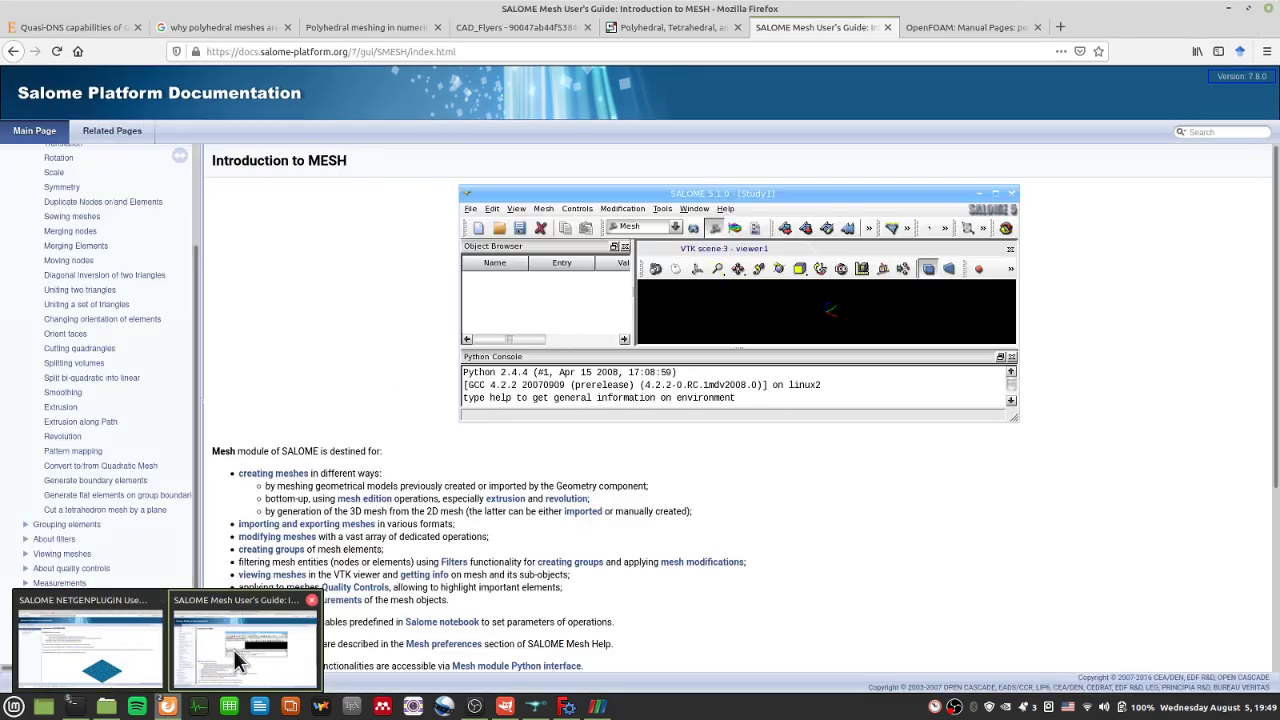
click(238, 660)
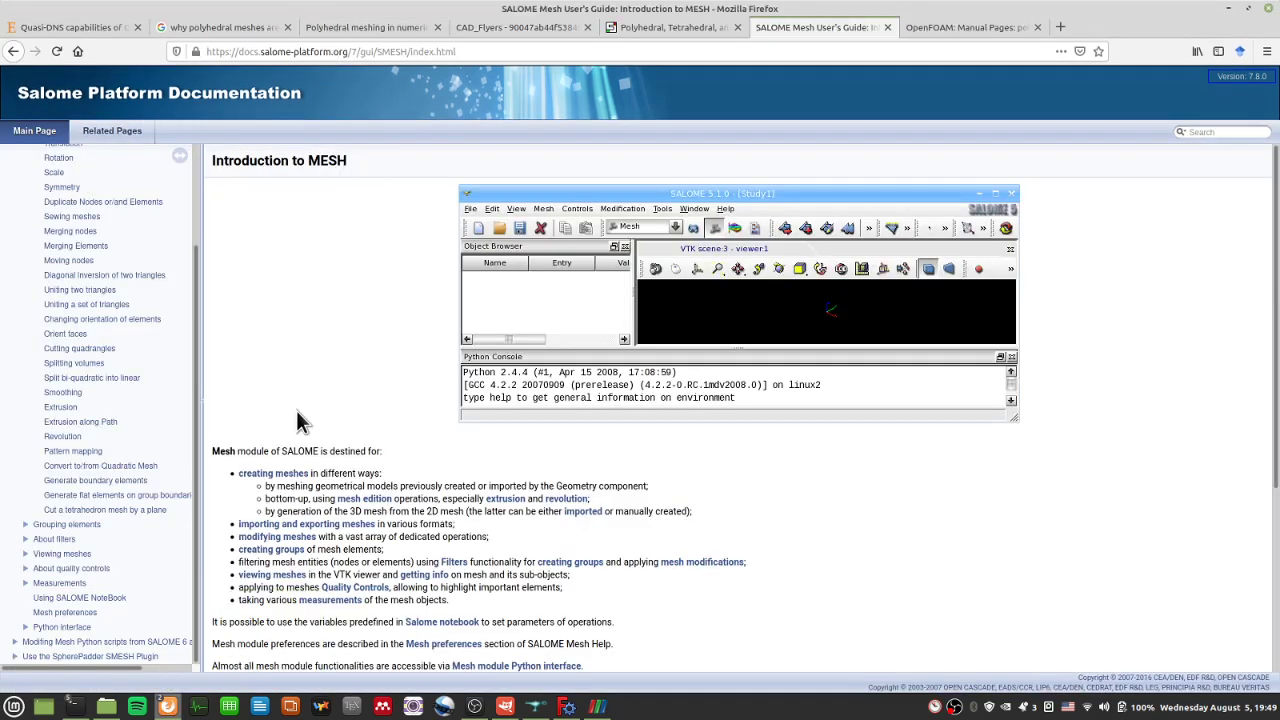
mouse_move(169, 707)
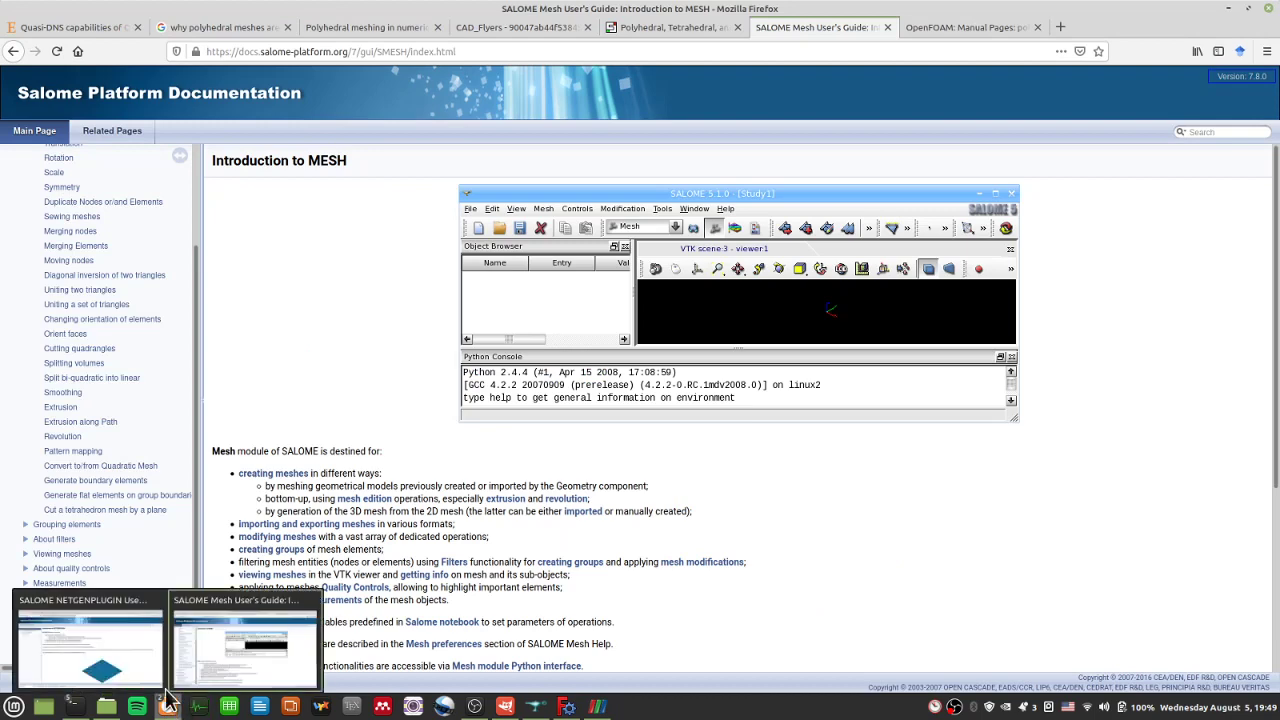
click(80, 645)
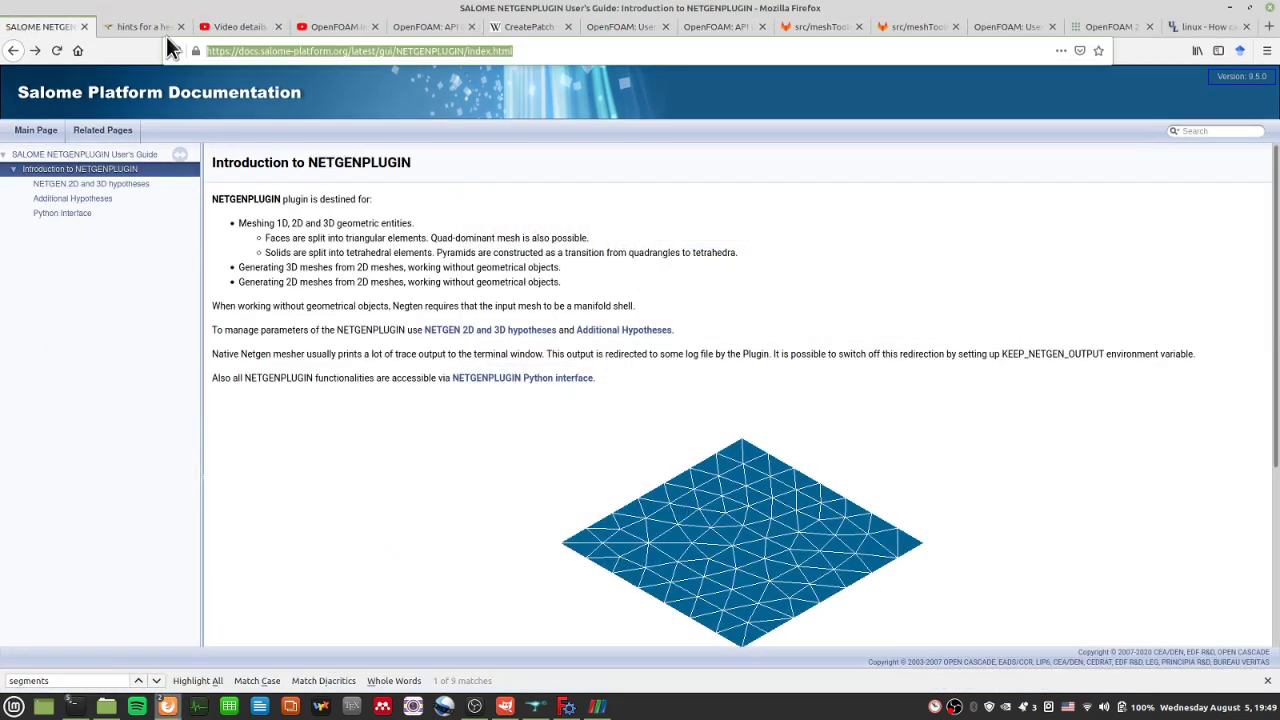
click(515, 28)
click(605, 28)
click(690, 28)
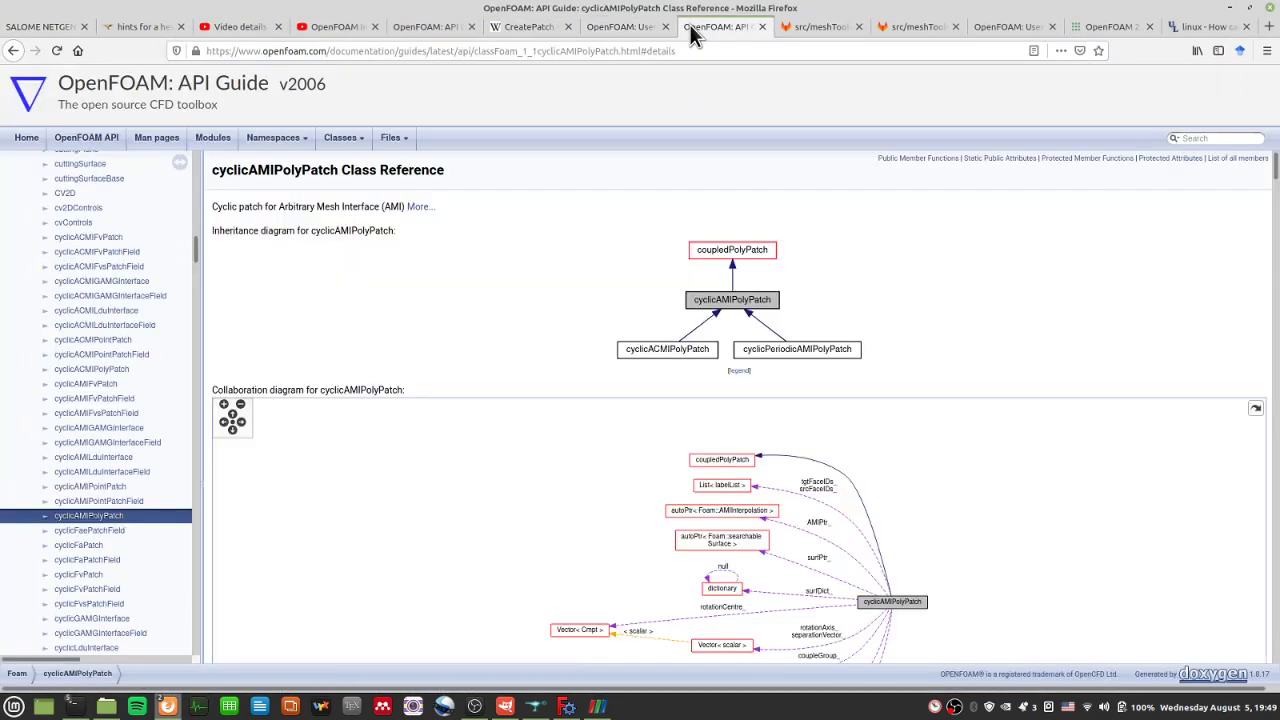
click(412, 28)
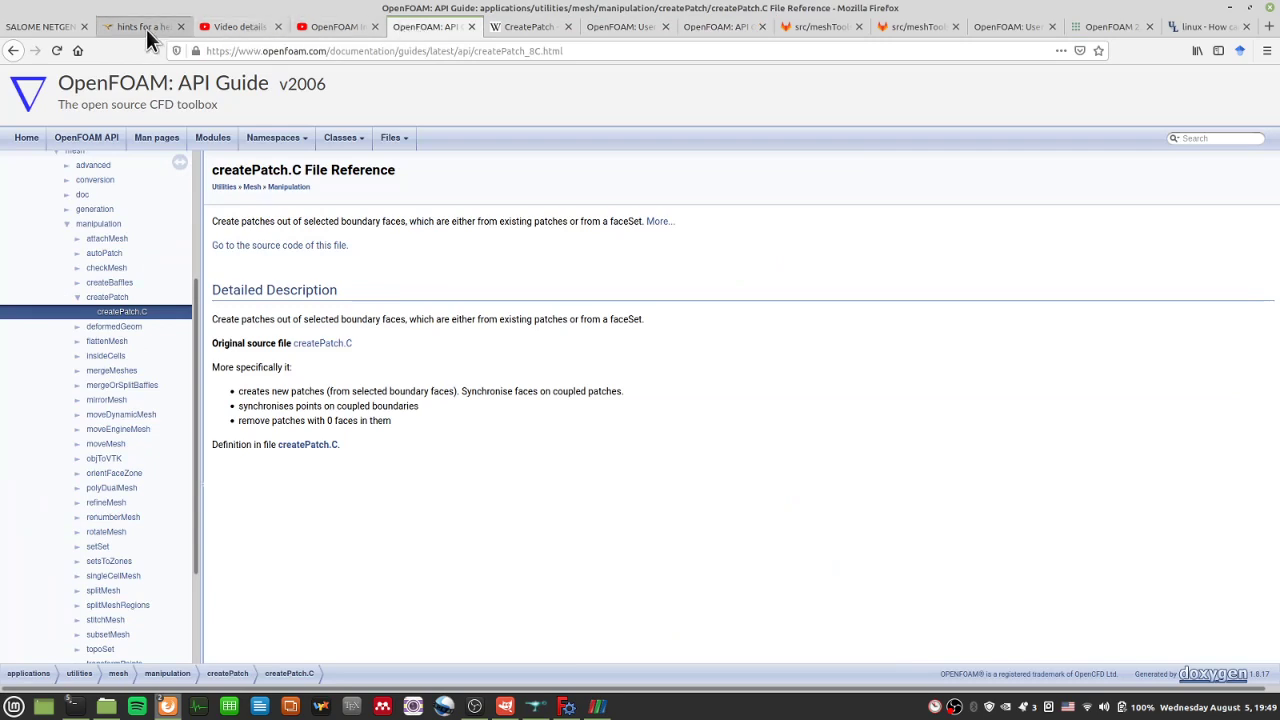
click(622, 30)
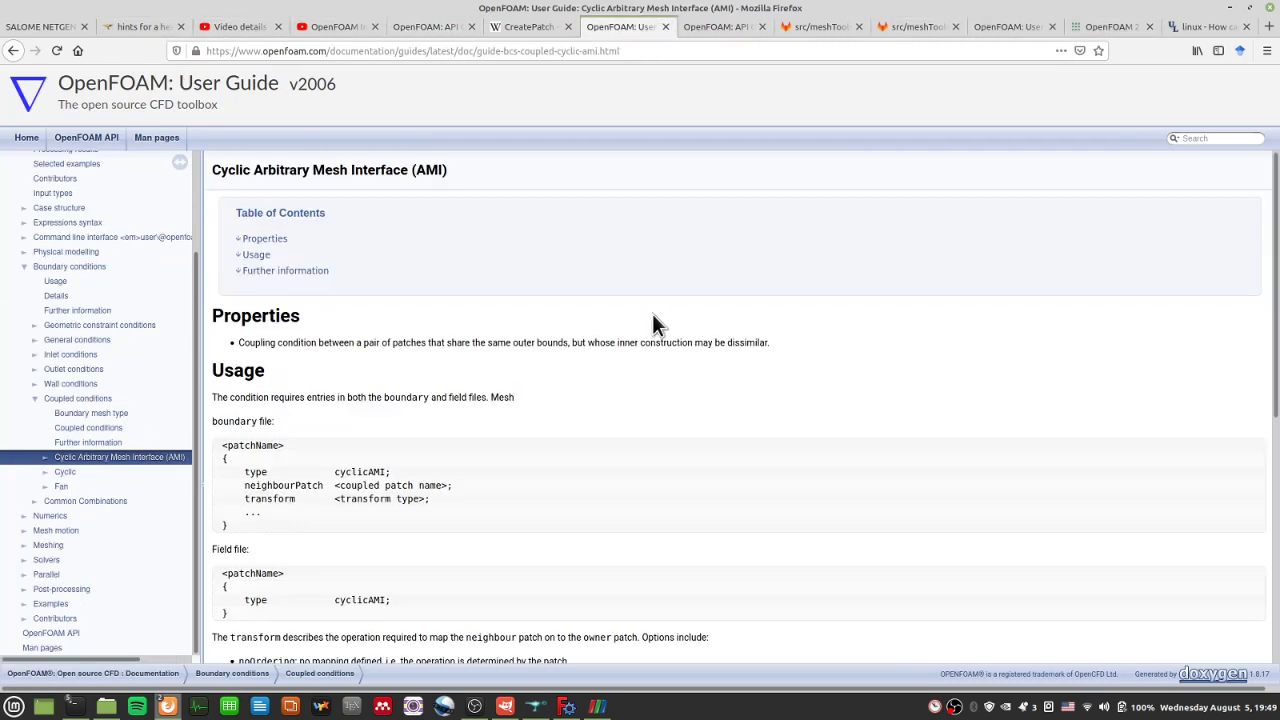
click(46, 27)
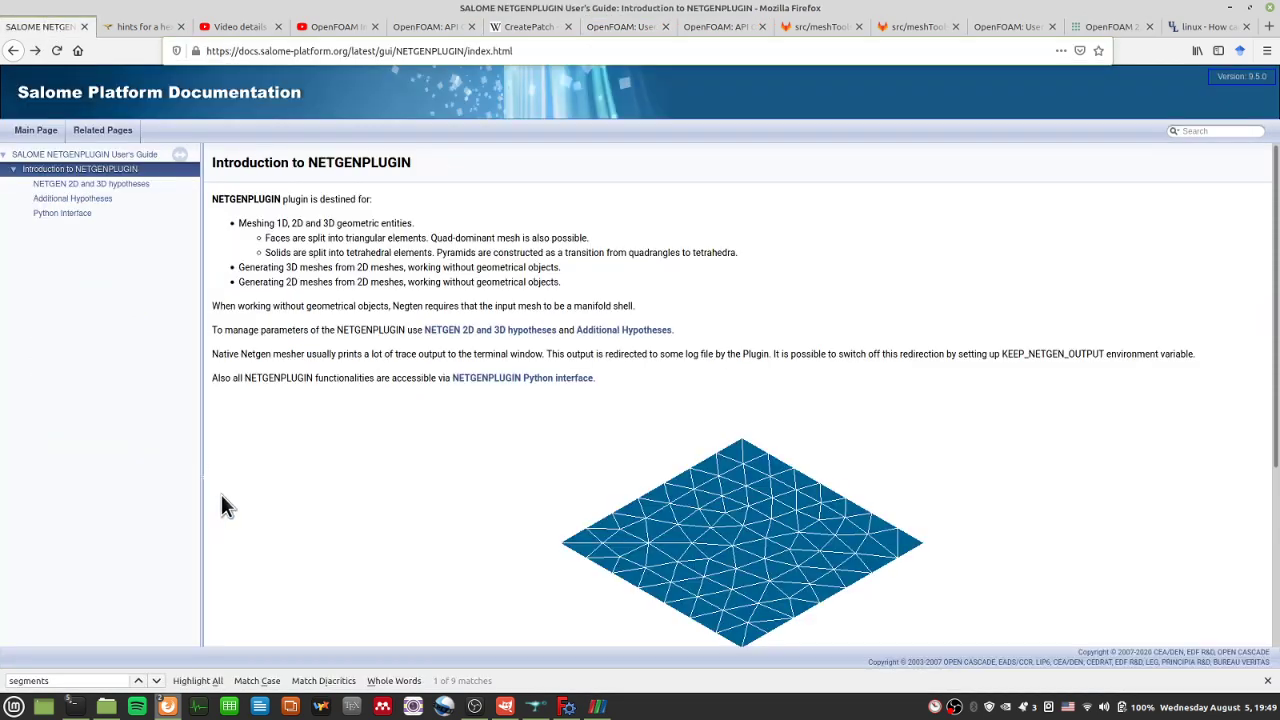
mouse_move(73, 706)
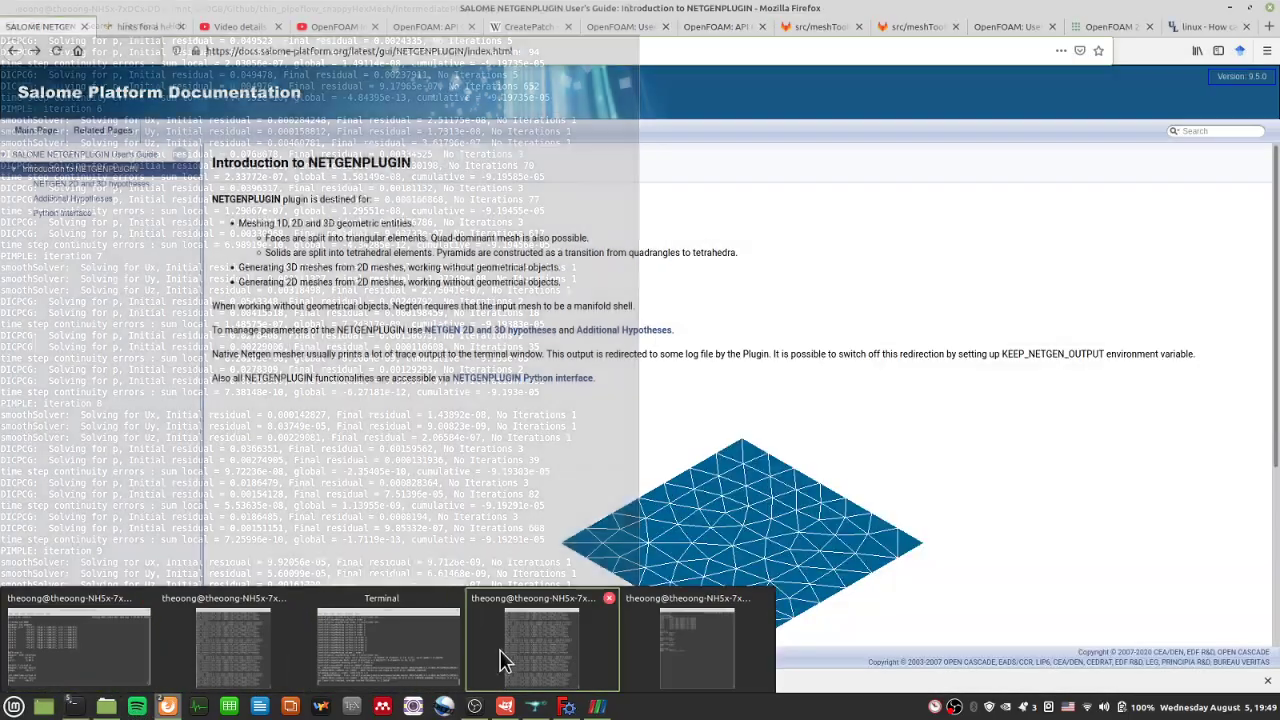
Step: Raise the terminal running the OpenFOAM solver to follow its PIMPLE iterations
click(500, 650)
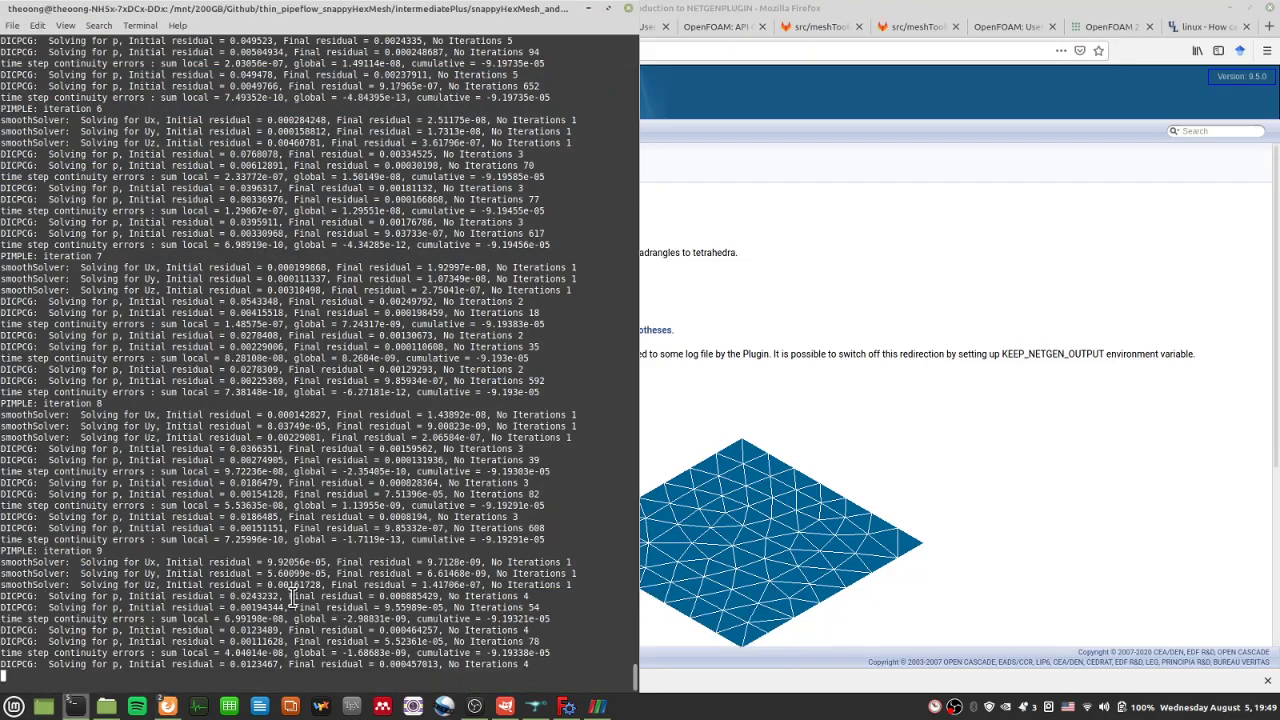